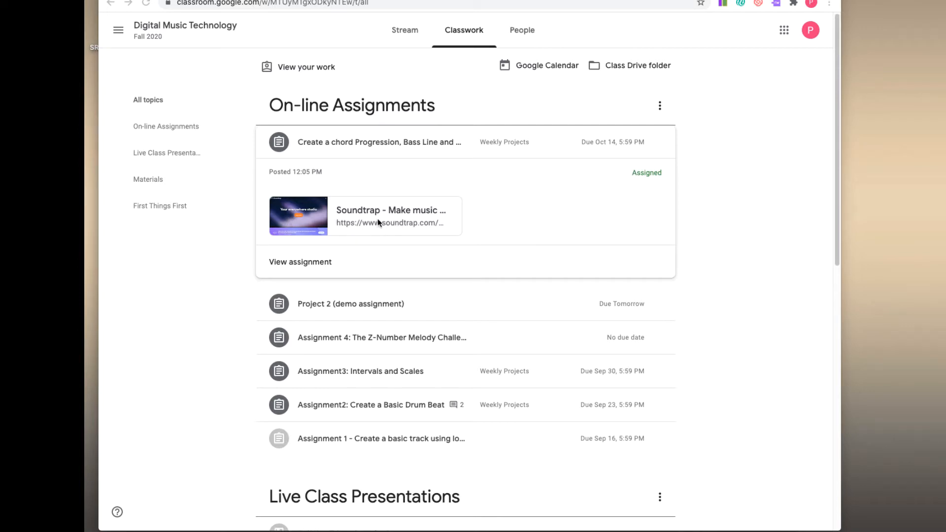
Open the chord progression, bass line and melody assignment's Soundtrap project and add a Synthesizer track
left_click(308, 265)
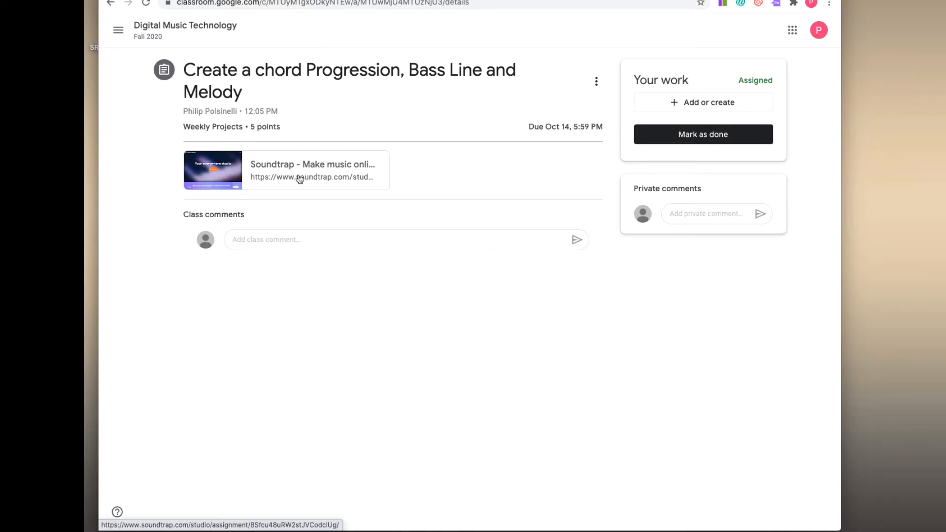
left_click(284, 174)
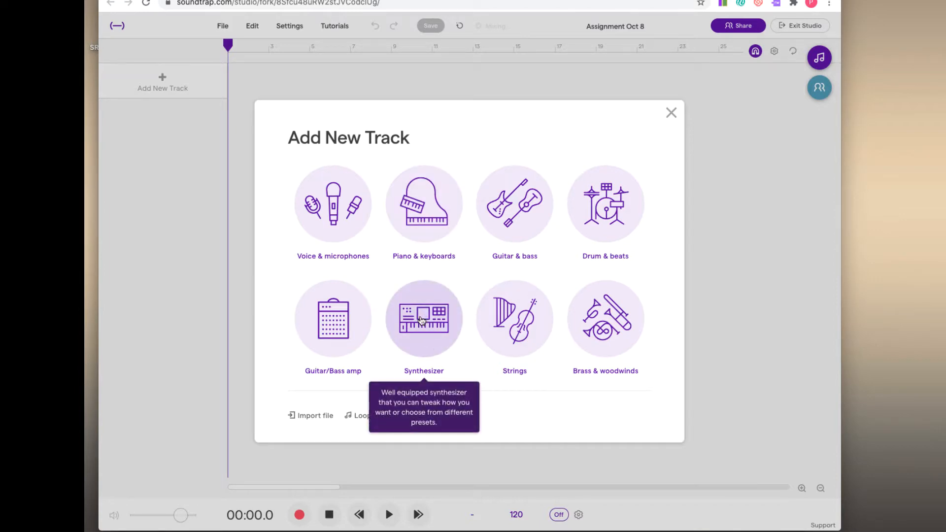
left_click(421, 320)
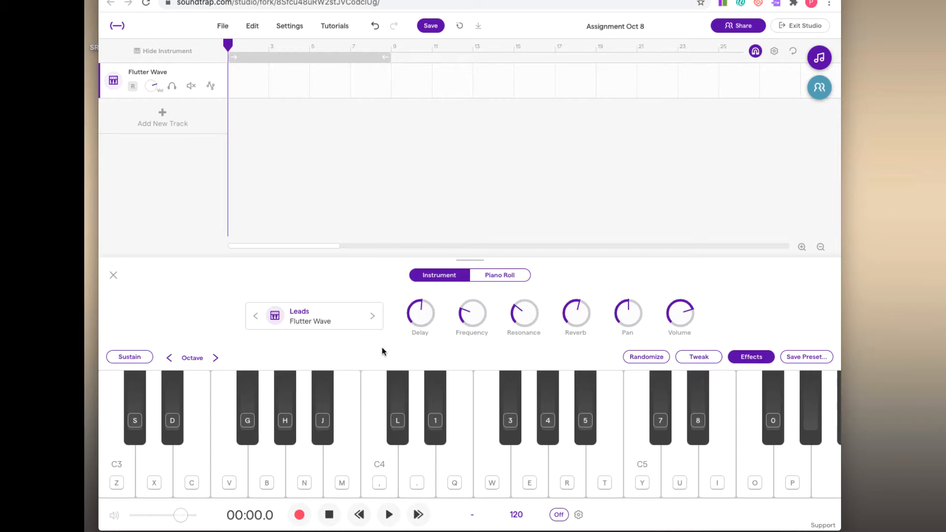
Preview the synth pad presets from 80s Pad to Duke In Berlin and assign Atlantic Pad to the track
left_click(354, 317)
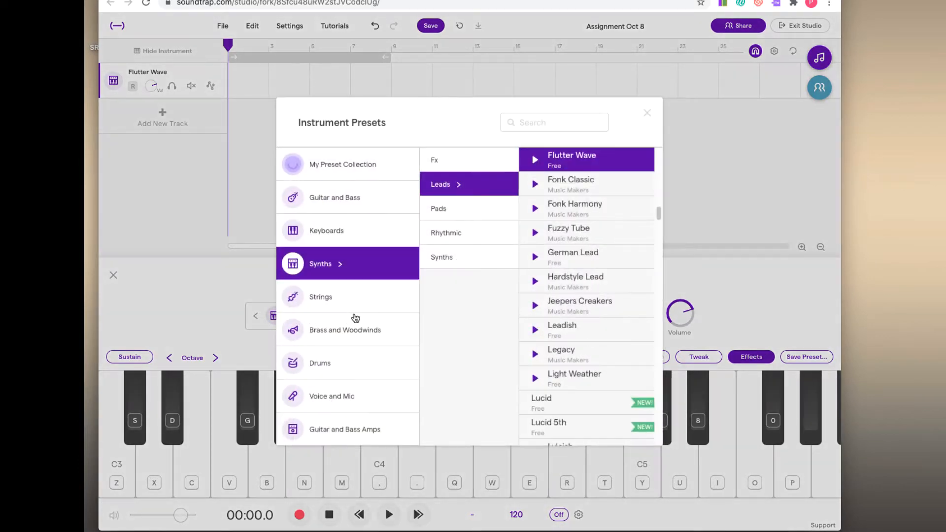
left_click(456, 213)
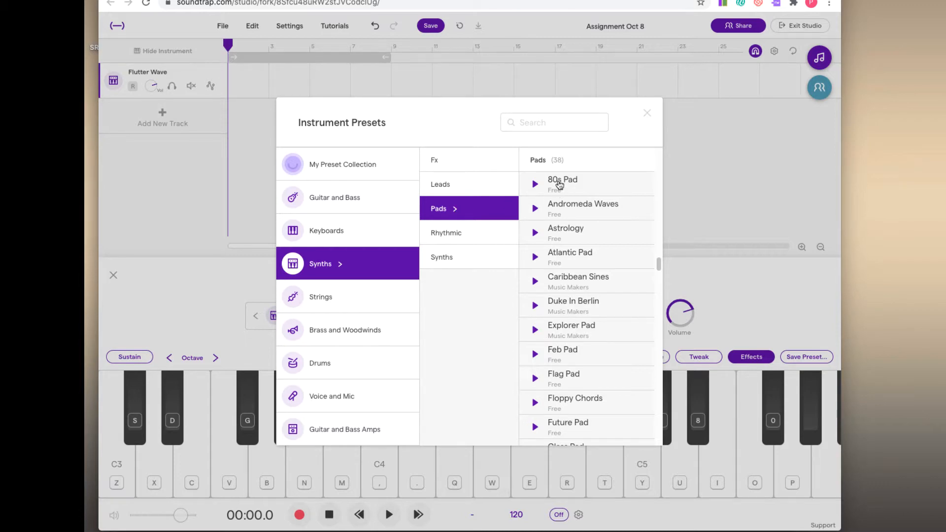
left_click(535, 185)
left_click(536, 209)
left_click(535, 234)
left_click(535, 258)
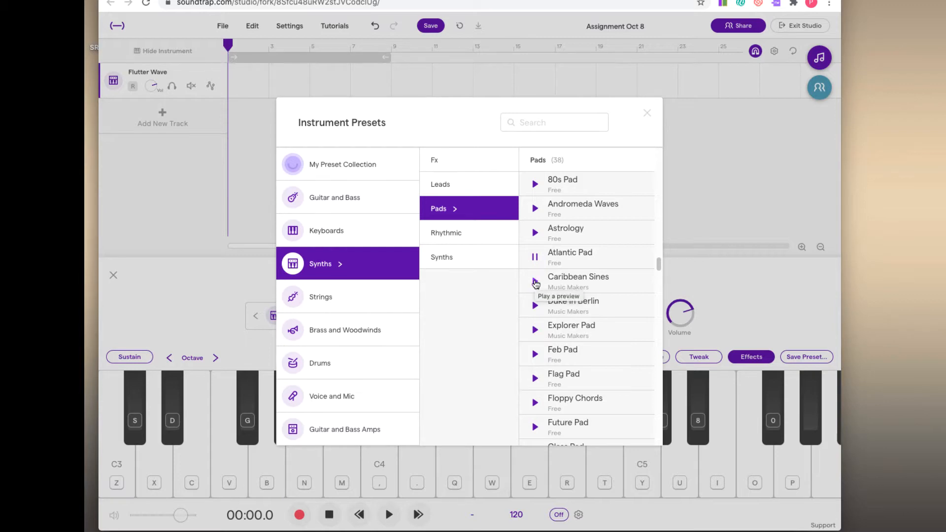
left_click(535, 283)
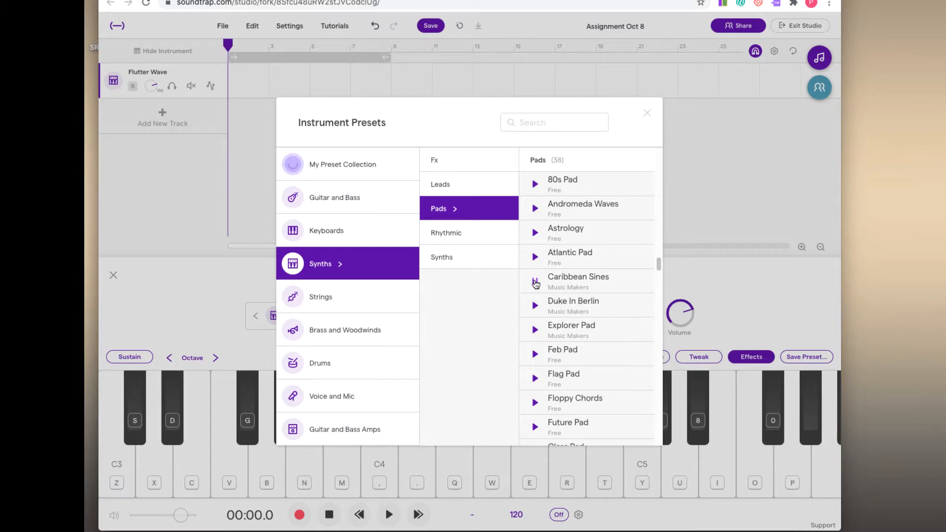
left_click(537, 307)
left_click(537, 256)
left_click(578, 260)
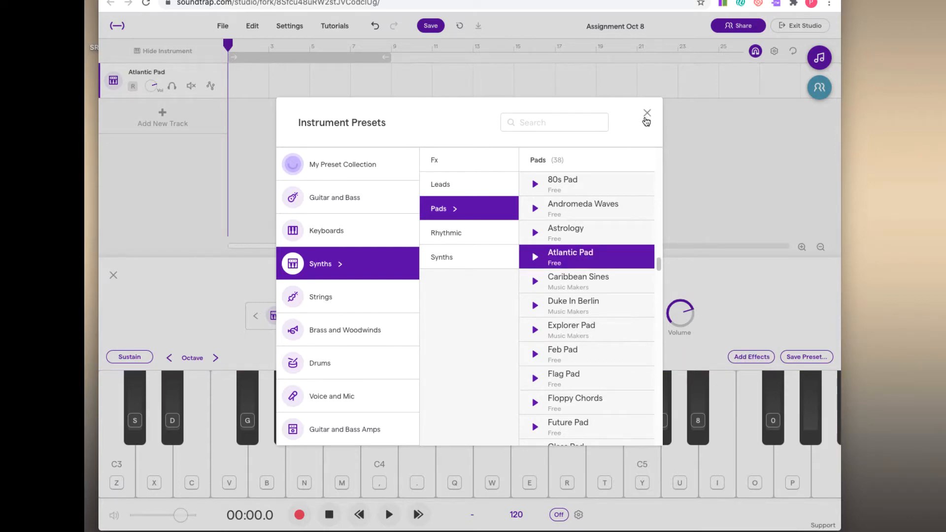
left_click(647, 115)
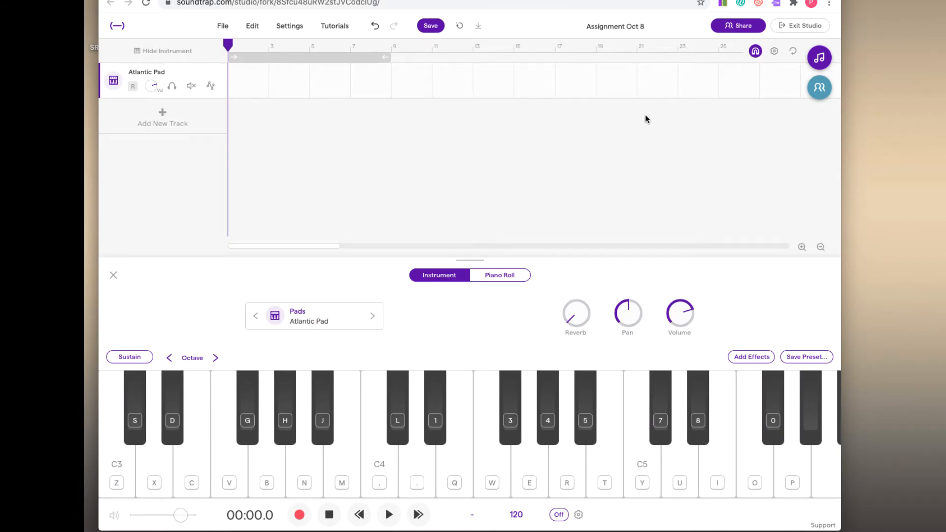
Create an empty one-measure region at measure 1 of the Atlantic Pad track
mouse_move(246, 85)
left_click(803, 248)
left_click(803, 247)
left_click(803, 247)
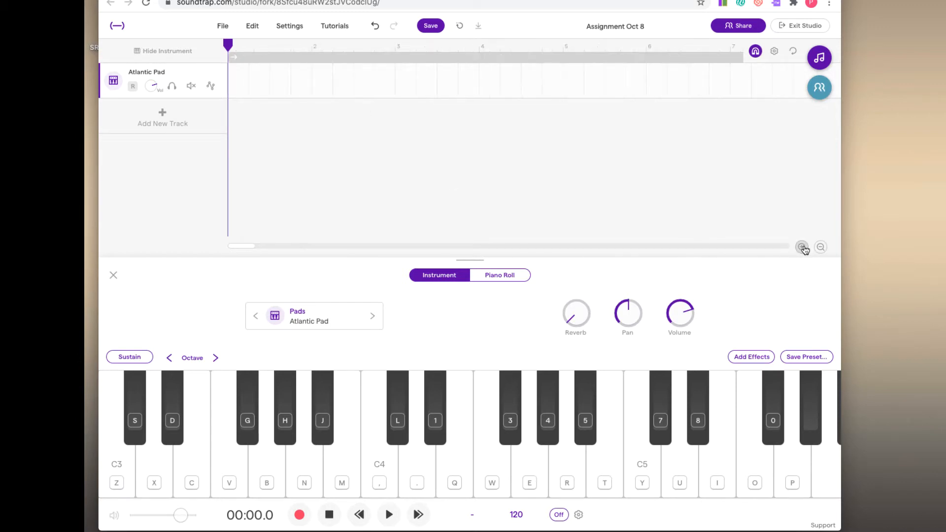
left_click(803, 247)
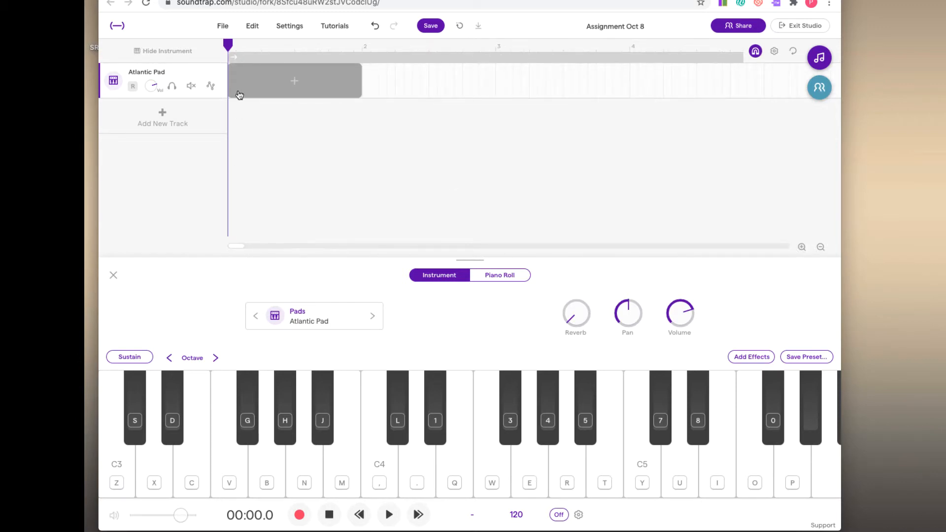
left_click(293, 87)
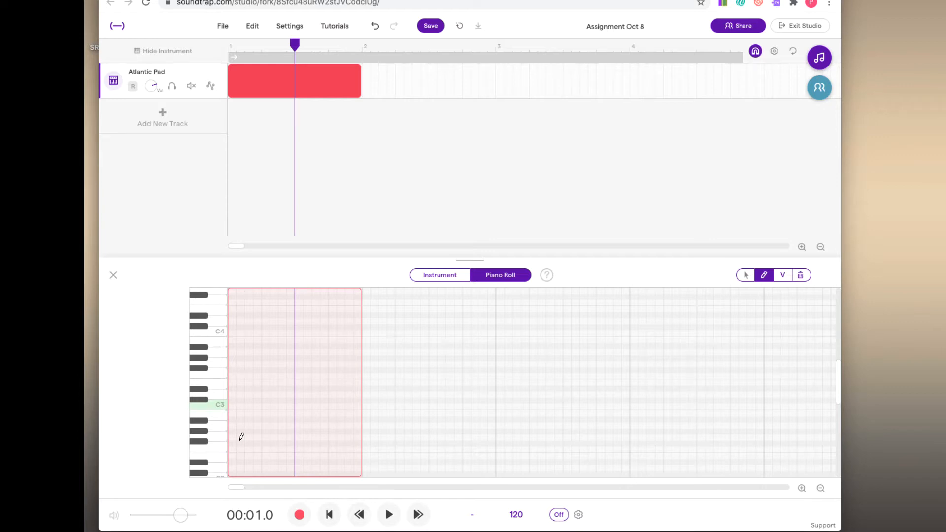
Draw the D major scale as stacked notes at the start of measure 1: D3, E3, Gb3, G3, A3, B3, Db4 and D4
left_click(230, 394)
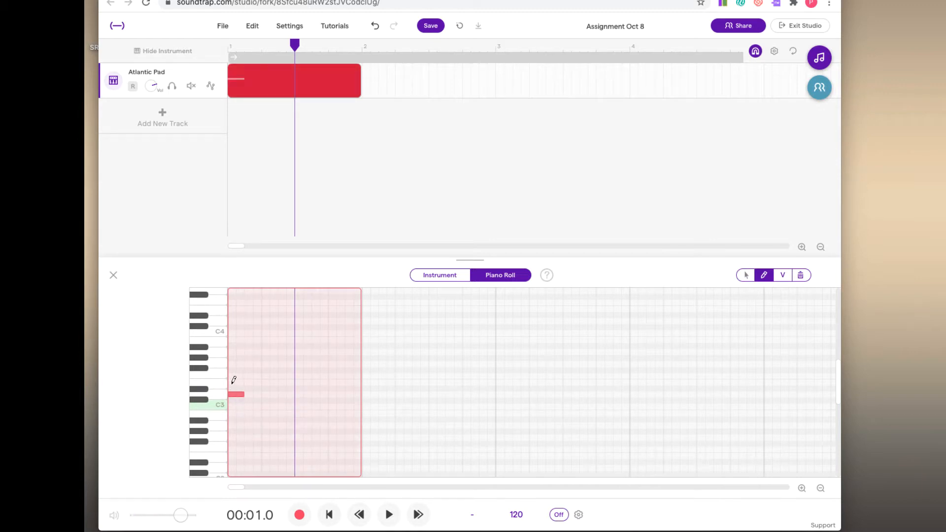
left_click(232, 382)
left_click(231, 369)
left_click(230, 364)
left_click(232, 351)
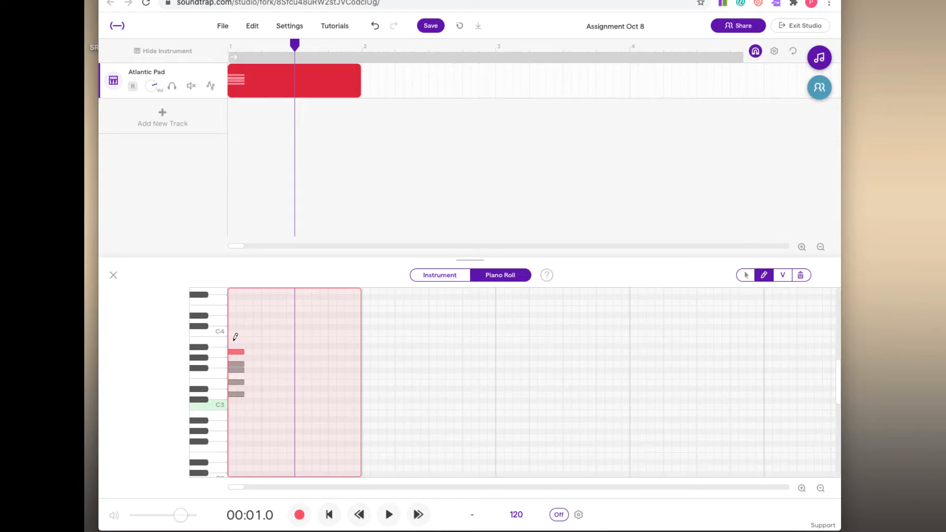
left_click(233, 339)
left_click(232, 327)
left_click(229, 321)
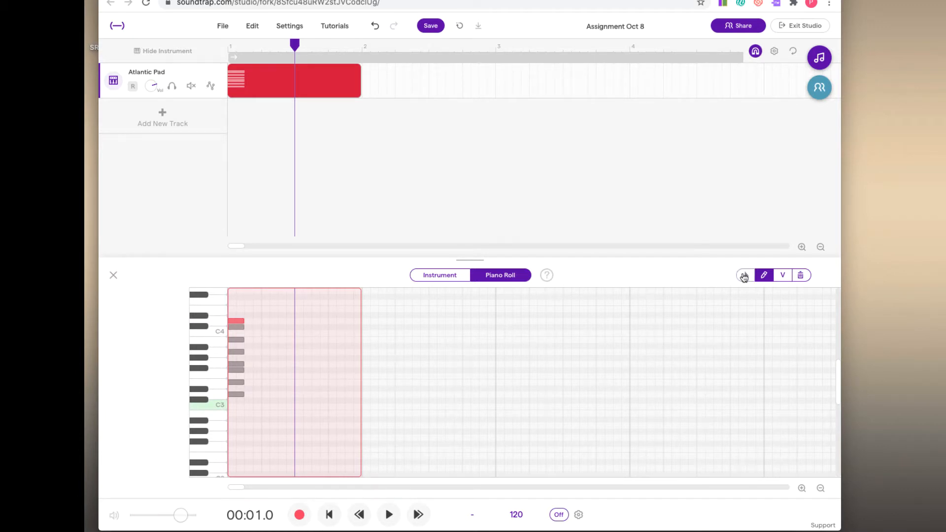
Move the stacked scale notes to the end of measure 1 and extend the region through the end of measure 8
left_click(743, 277)
left_click_drag(264, 309, 348, 398)
mouse_move(359, 90)
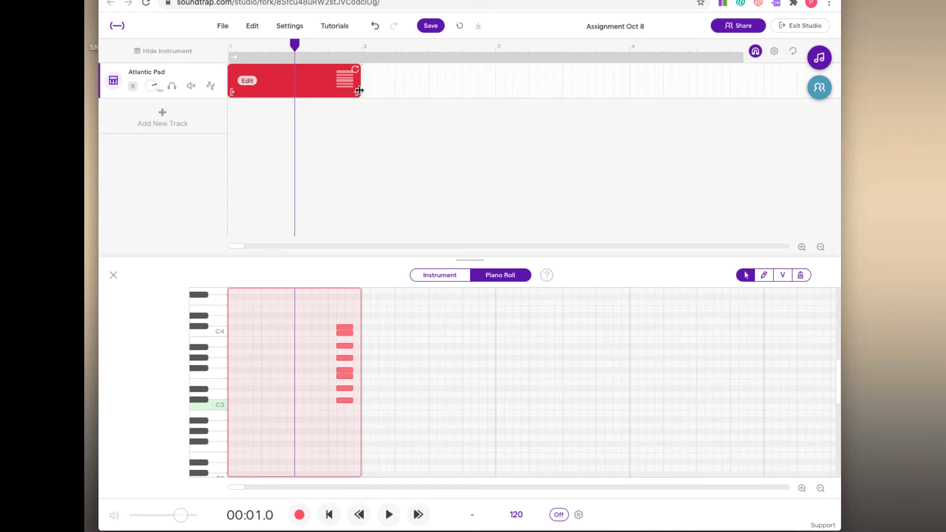
left_click_drag(359, 89, 799, 102)
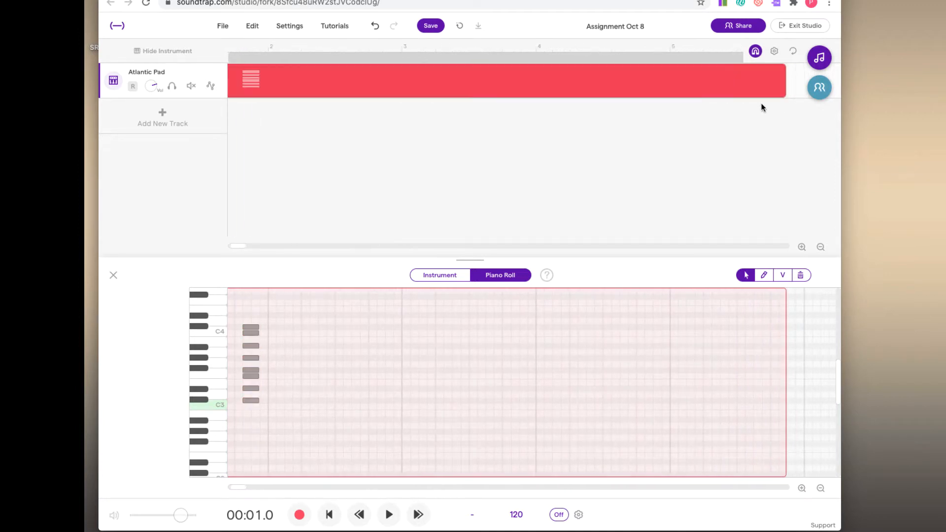
left_click_drag(245, 245, 257, 244)
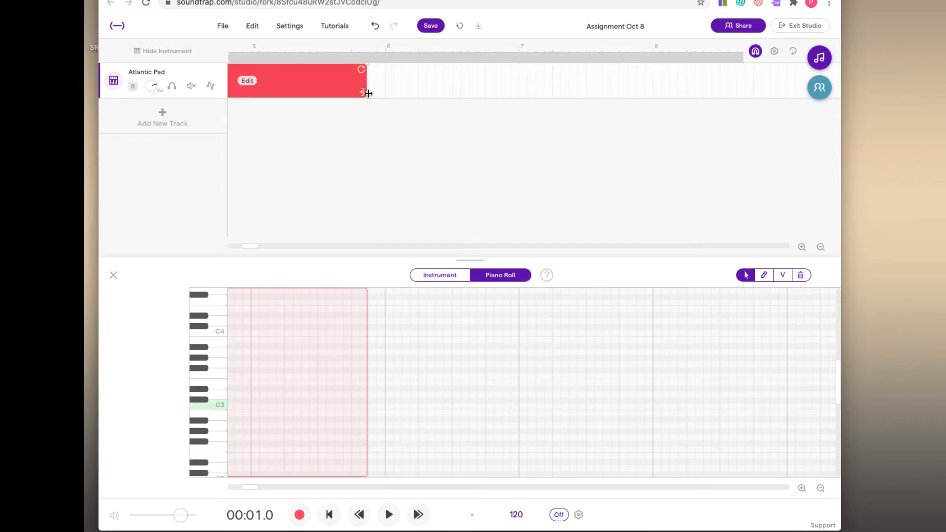
left_click_drag(365, 92, 676, 110)
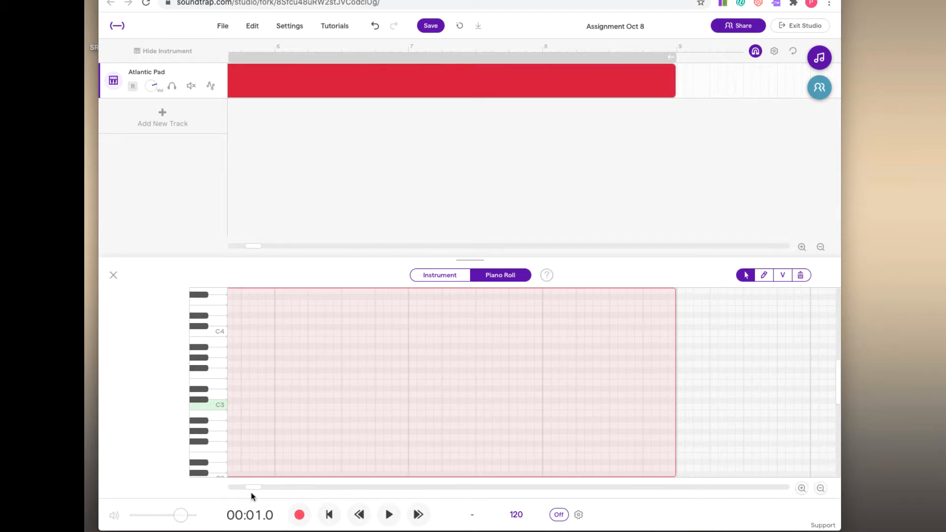
left_click_drag(252, 486, 223, 486)
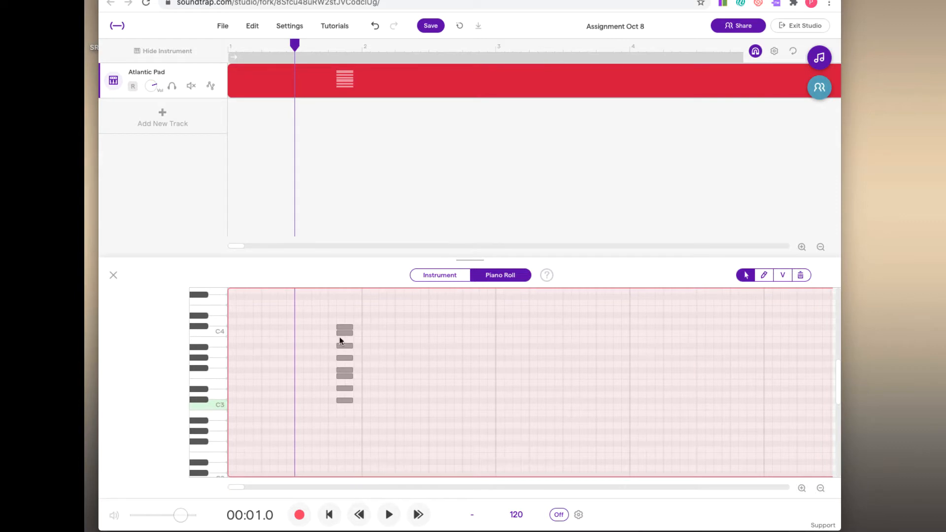
Move the stacked scale notes to the start of measure 3 and check the pitch of the lowest note
left_click_drag(310, 306, 506, 400)
left_click(417, 380)
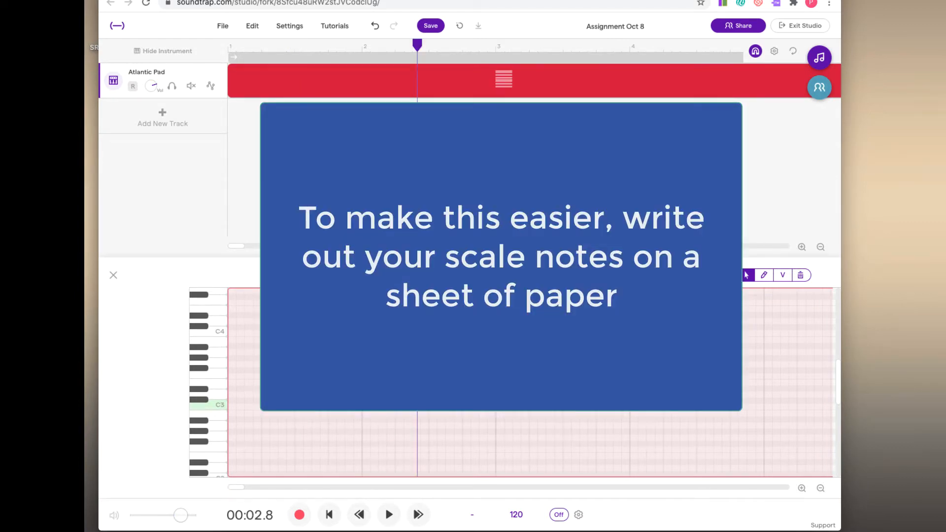
scroll(393, 405, "down", 1)
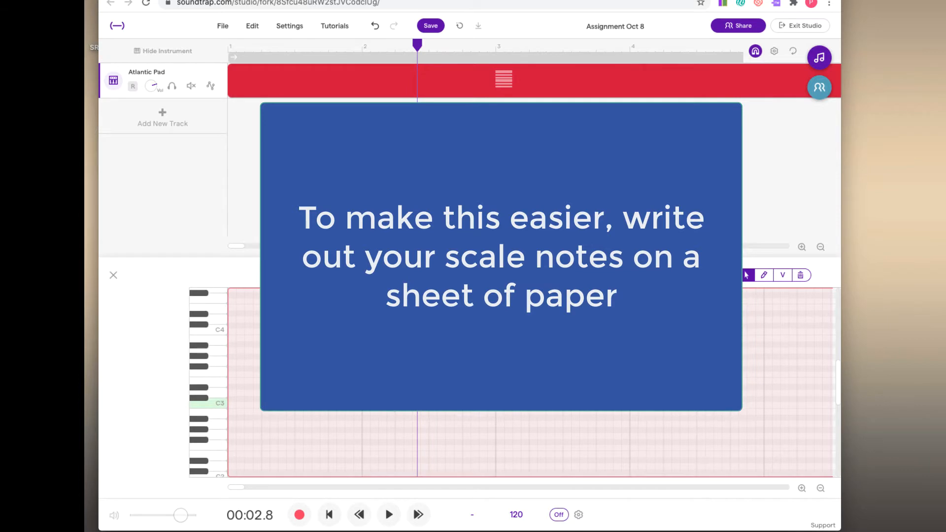
left_click(501, 392)
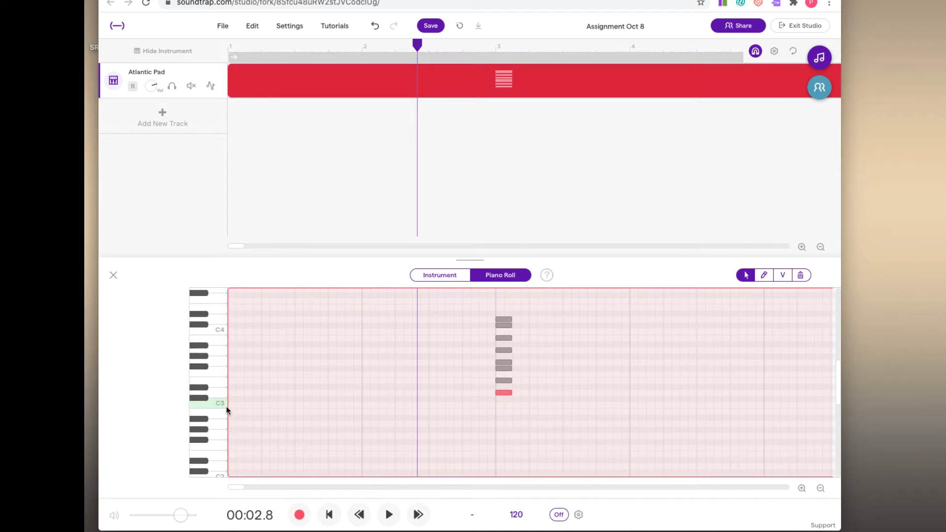
left_click(501, 392)
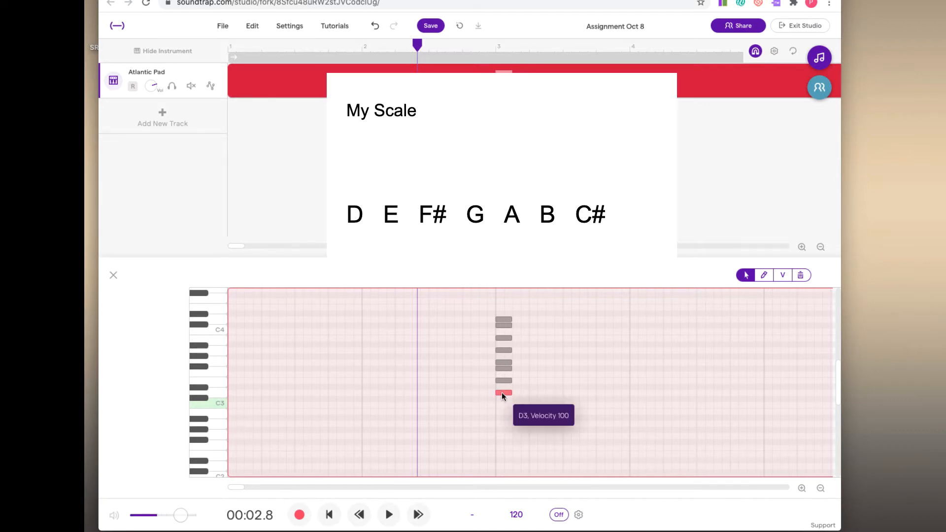
Build a D chord at the start of measure 1 with the notes D3, Gb3 and A3
left_click(231, 393)
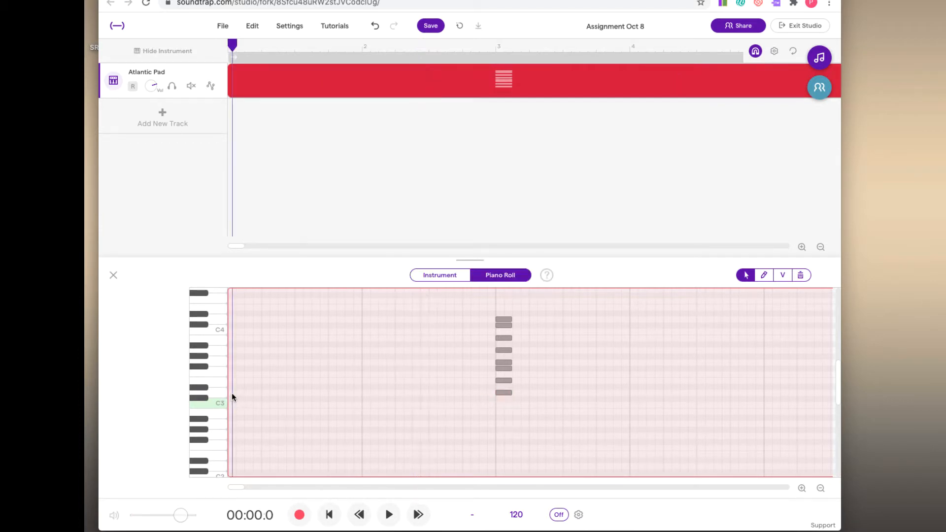
left_click(763, 274)
left_click(232, 392)
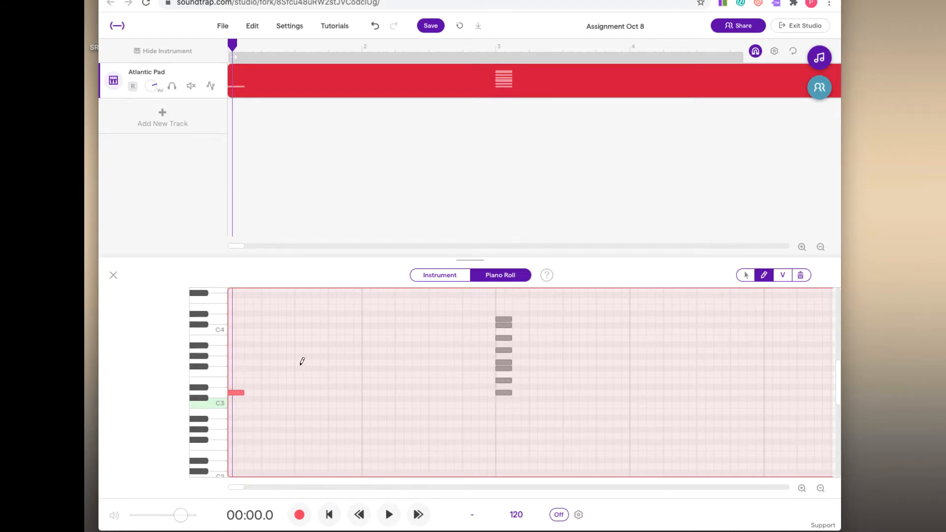
left_click(236, 362)
left_click_drag(236, 363, 236, 366)
left_click(235, 392)
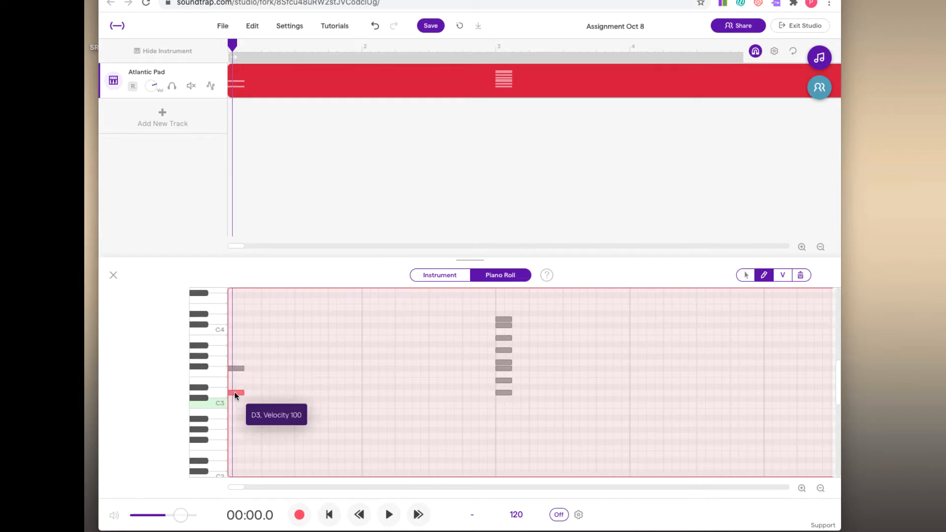
left_click(235, 368)
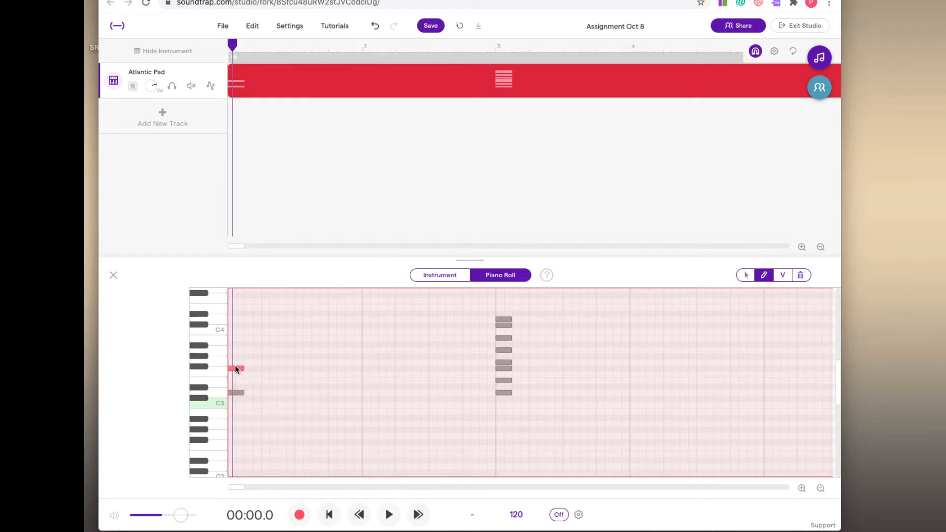
left_click(237, 368)
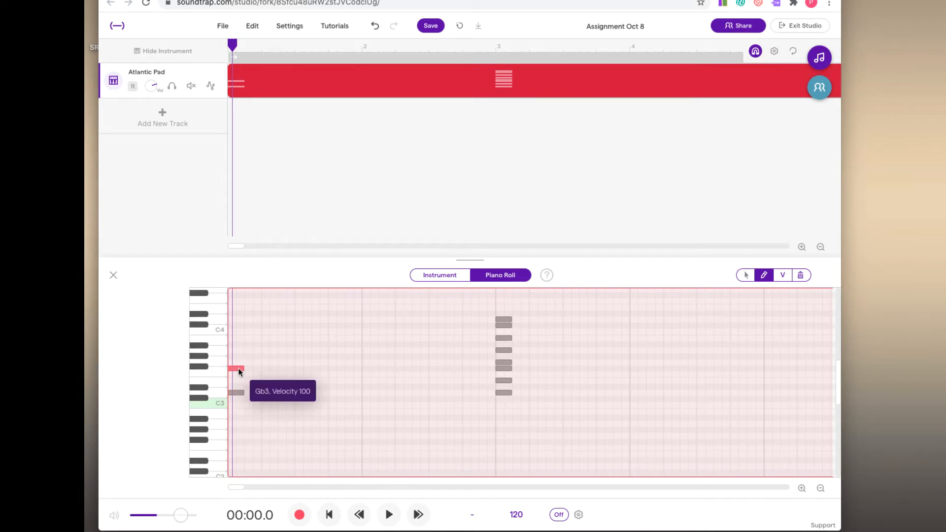
left_click(202, 366)
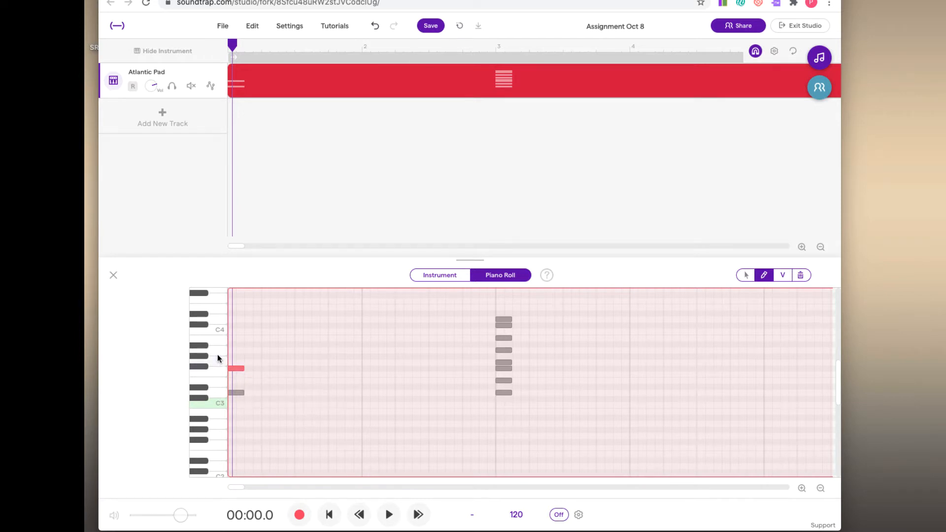
left_click(235, 350)
Draw a second chord of E3, G3 and B3 directly after the D chord and play both back
left_click(252, 381)
left_click(249, 362)
left_click(251, 363)
left_click(250, 344)
left_click_drag(250, 344, 250, 339)
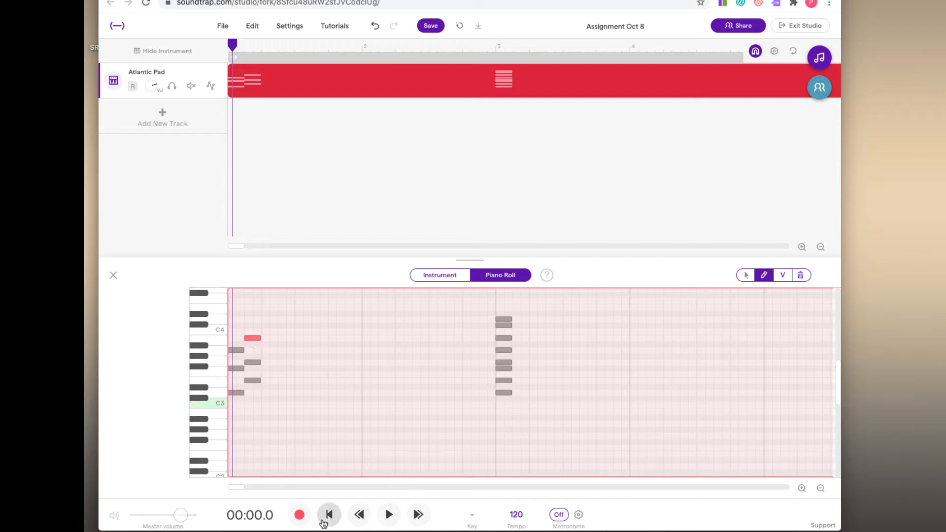
key("space")
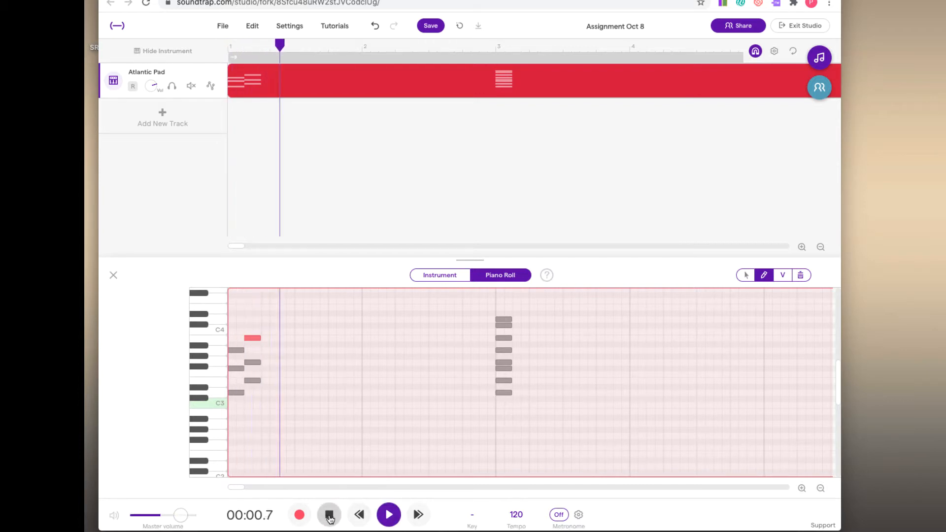
left_click(330, 516)
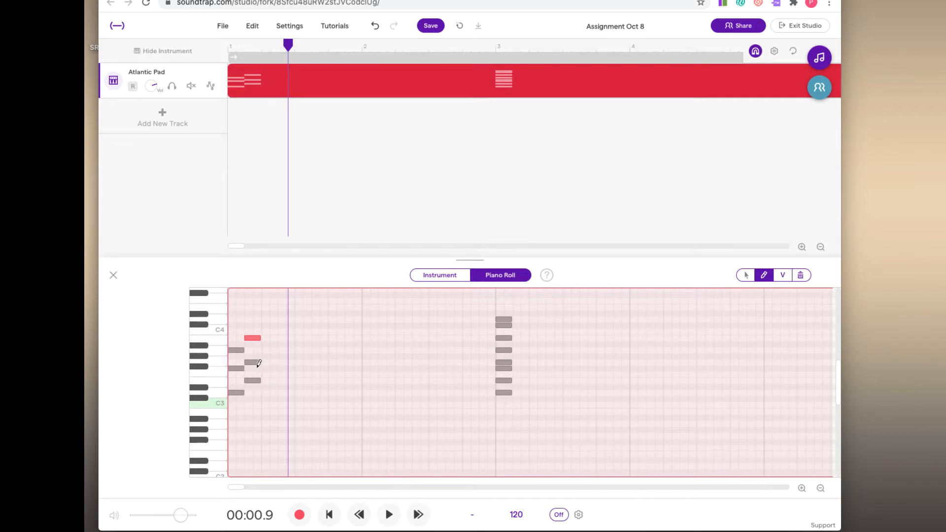
Draw a third chord of Gb3, A3 and Db4 directly after the E chord
left_click(273, 369)
left_click_drag(276, 371, 269, 368)
left_click(266, 350)
left_click(266, 331)
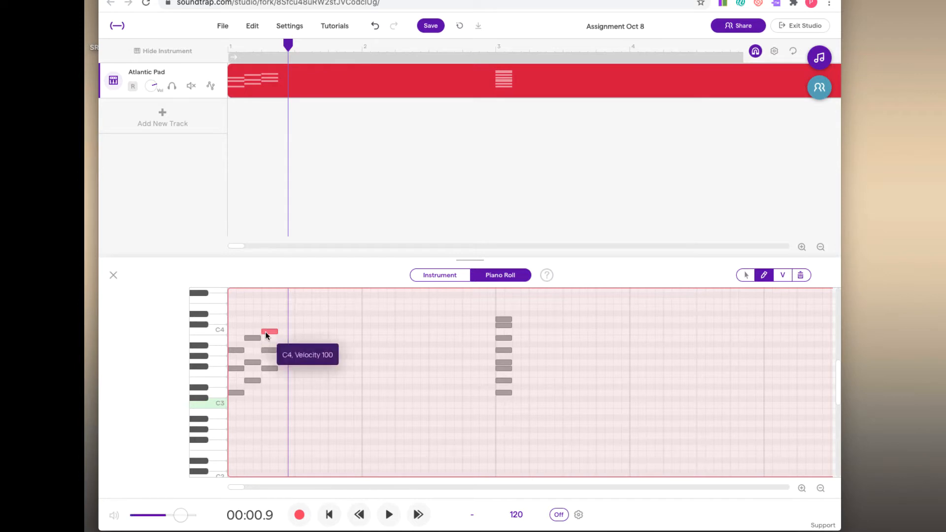
left_click_drag(267, 331, 267, 329)
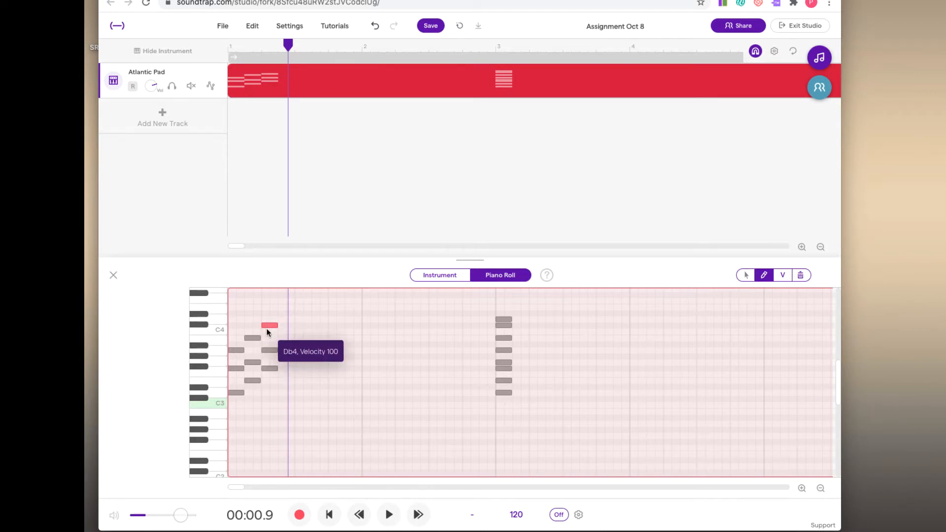
Sound the third chord's notes again and draw a fourth chord of G3, B3 and D4 directly after it
left_click(267, 367)
left_click(268, 351)
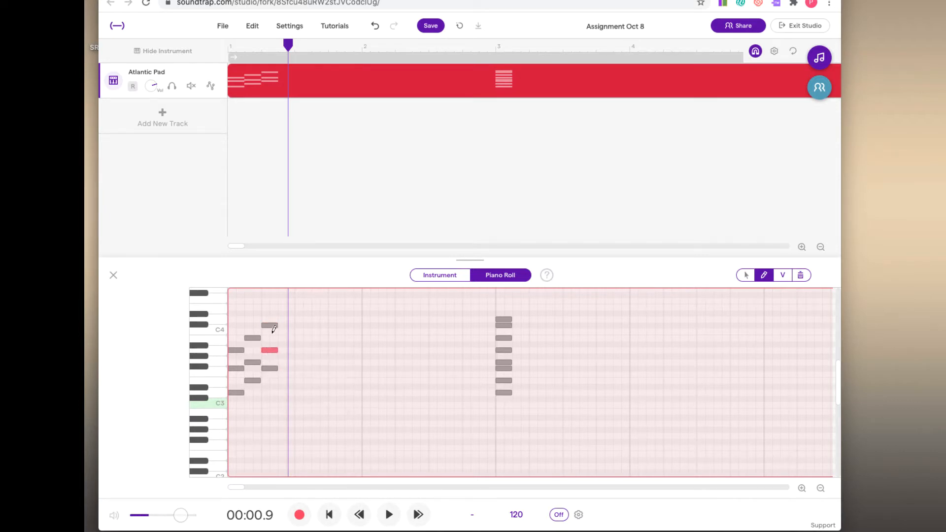
left_click(271, 327)
left_click(270, 349)
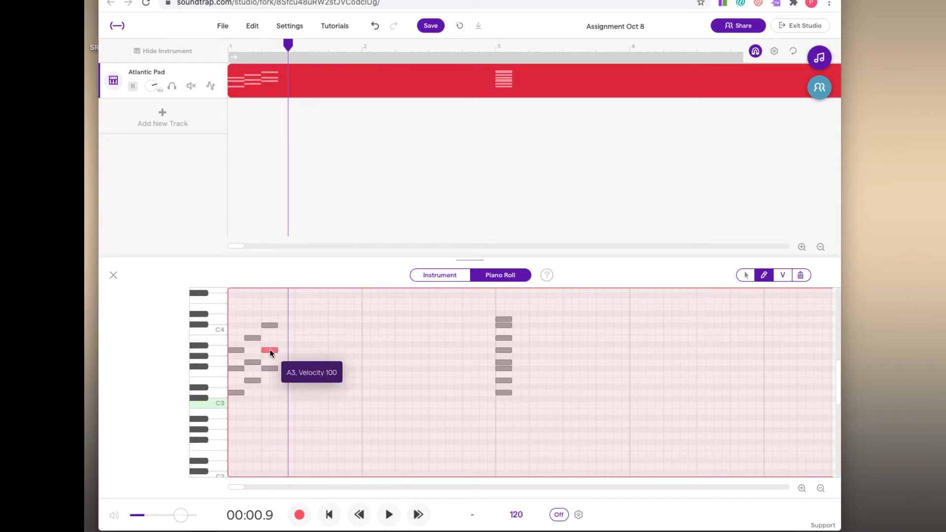
left_click(268, 365)
mouse_move(268, 365)
left_mouse_down()
mouse_move(283, 361)
mouse_move(283, 319)
left_mouse_up()
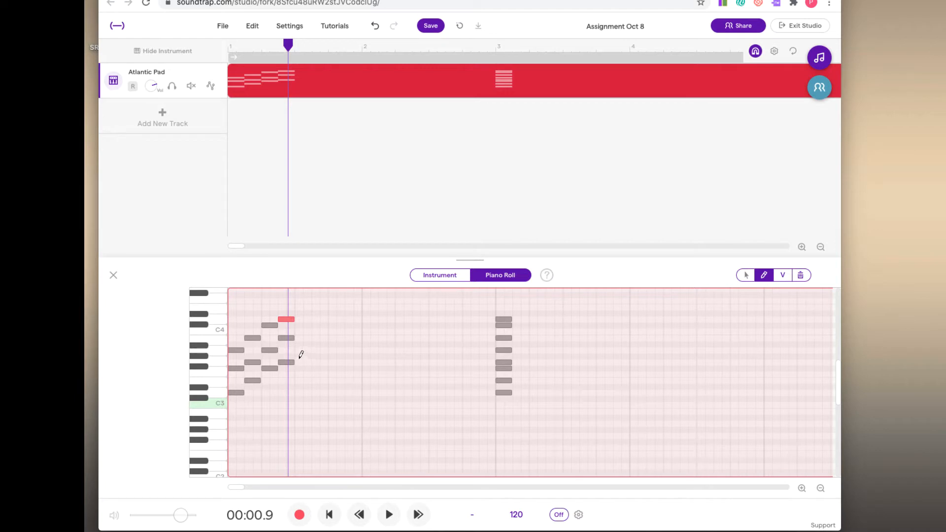
Draw a fifth chord of A3, Db4 and E4 directly after the G chord
left_click_drag(299, 357, 300, 351)
left_click(300, 332)
left_click_drag(300, 332, 303, 329)
left_click(301, 307)
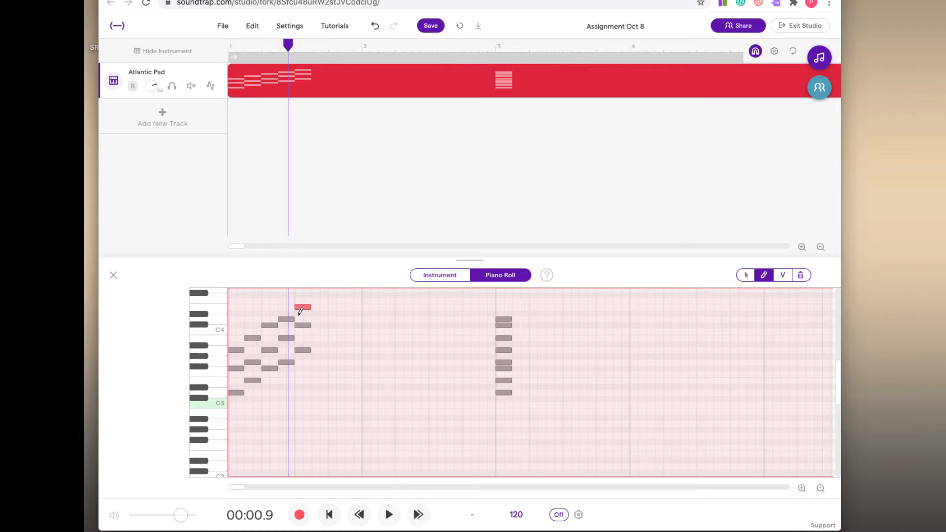
left_click(301, 349)
Draw a sixth chord of B3, D4 and Gb4 directly after the A chord
left_click(316, 338)
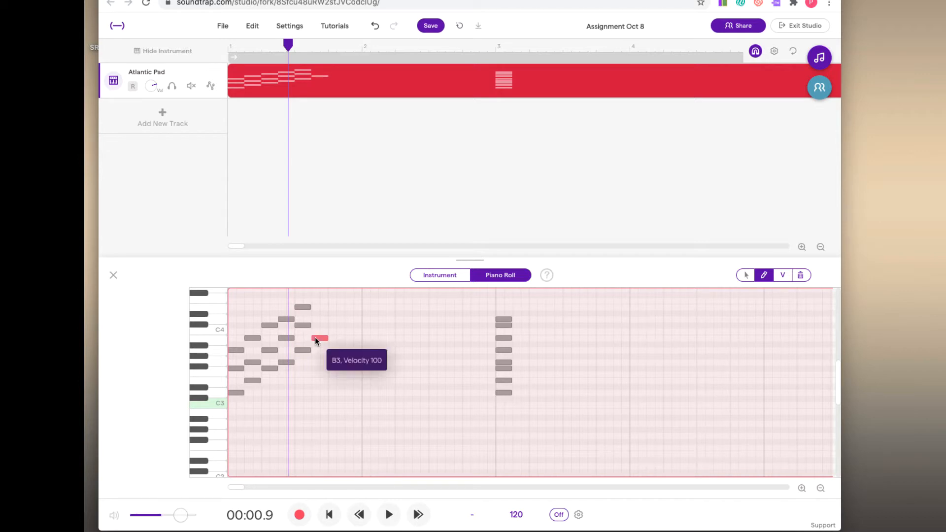
left_click(318, 317)
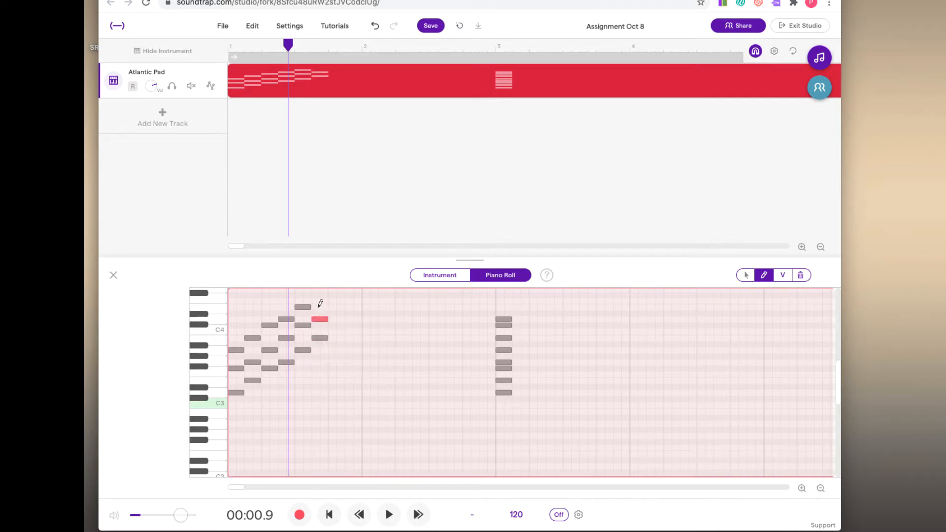
scroll(317, 296, "up", 1)
left_click(316, 299)
left_click_drag(317, 297, 315, 323)
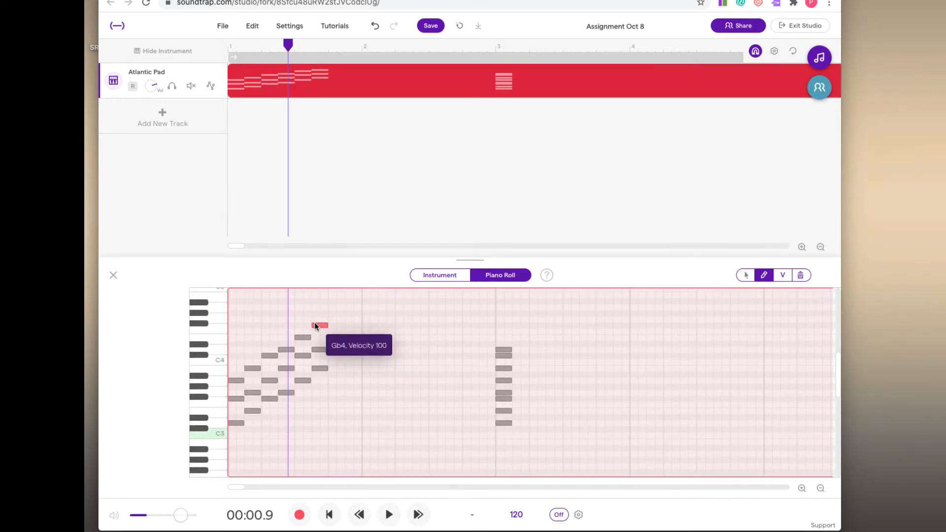
left_click(319, 369)
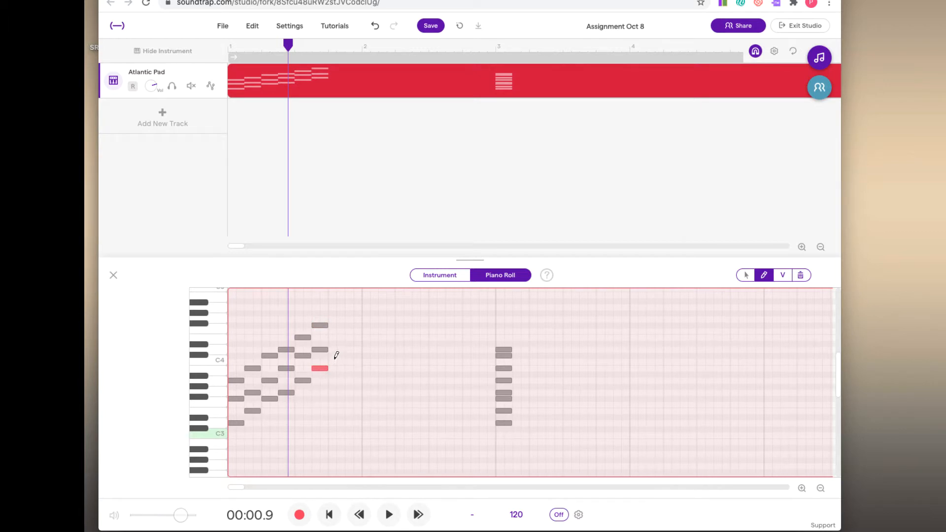
Draw a seventh chord of Db4, E4 and G4 directly after the B chord
left_click(334, 356)
left_click(333, 337)
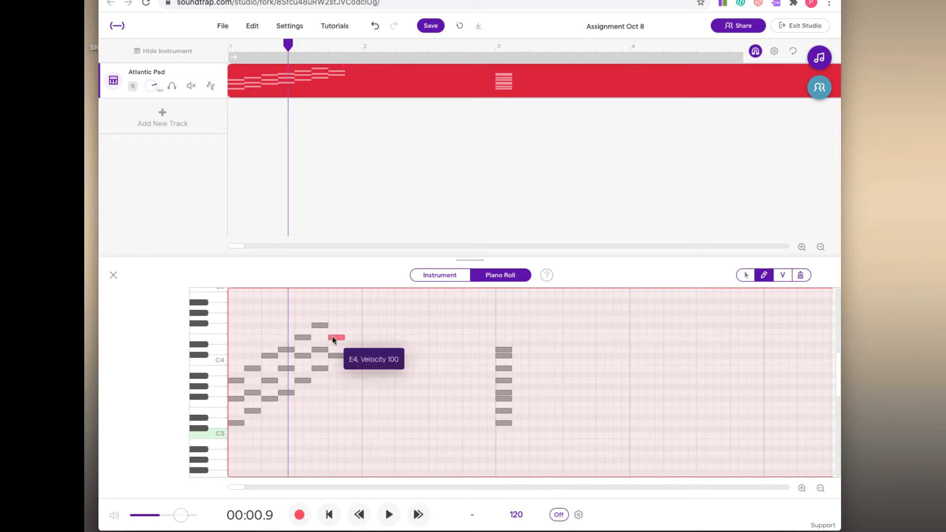
left_click(332, 319)
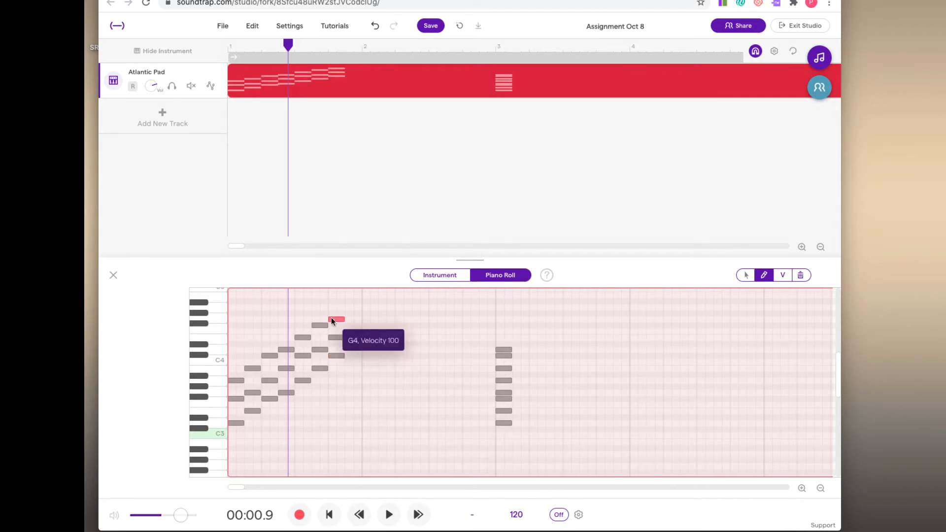
Play back all seven chords from the beginning and return the playhead to the start
left_click(330, 514)
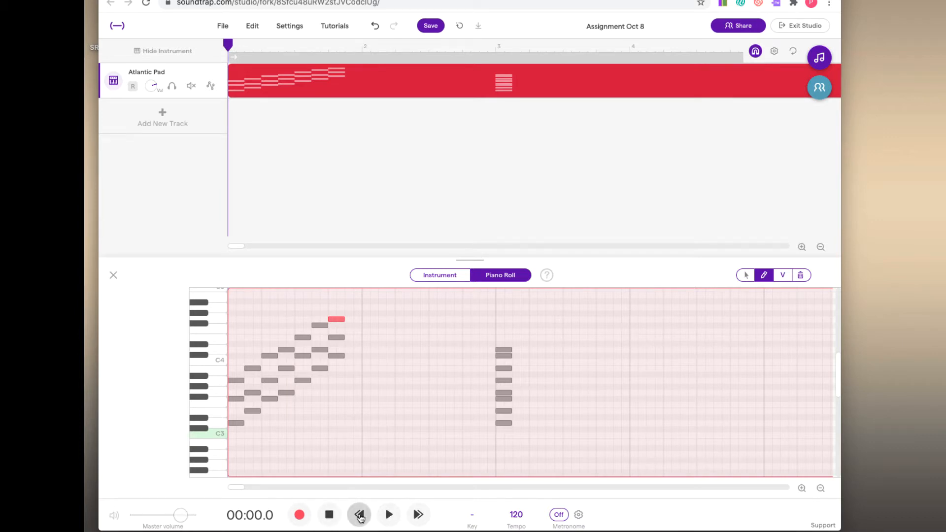
left_click(391, 517)
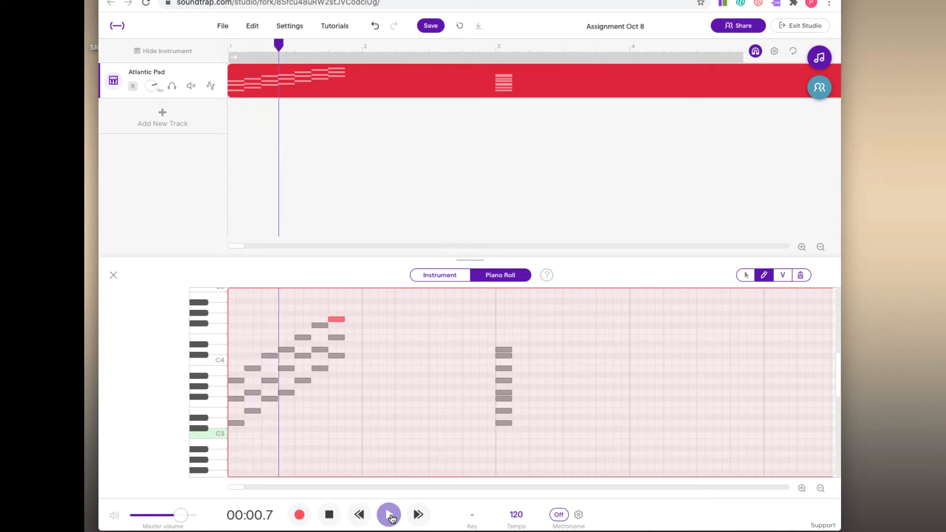
left_click(331, 515)
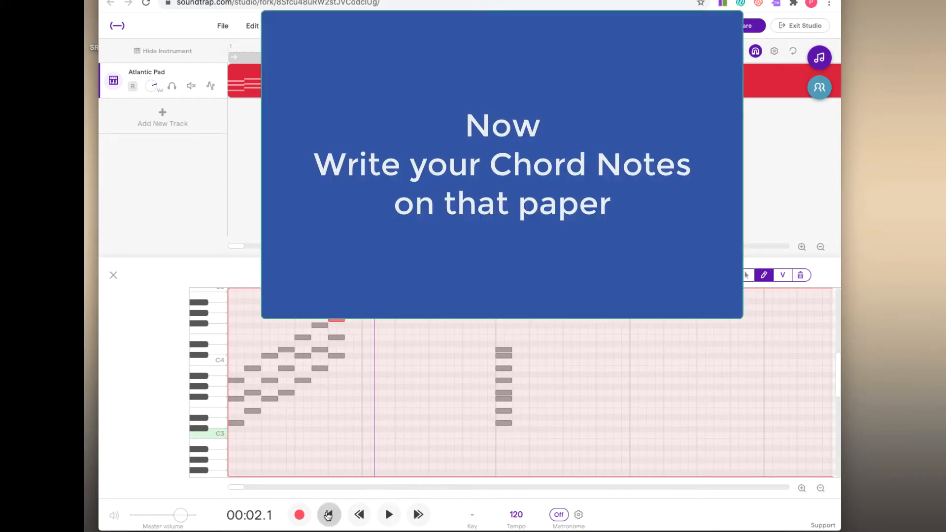
left_click(328, 514)
Delete the stacked scale notes at the start of measure 3
left_click(468, 331)
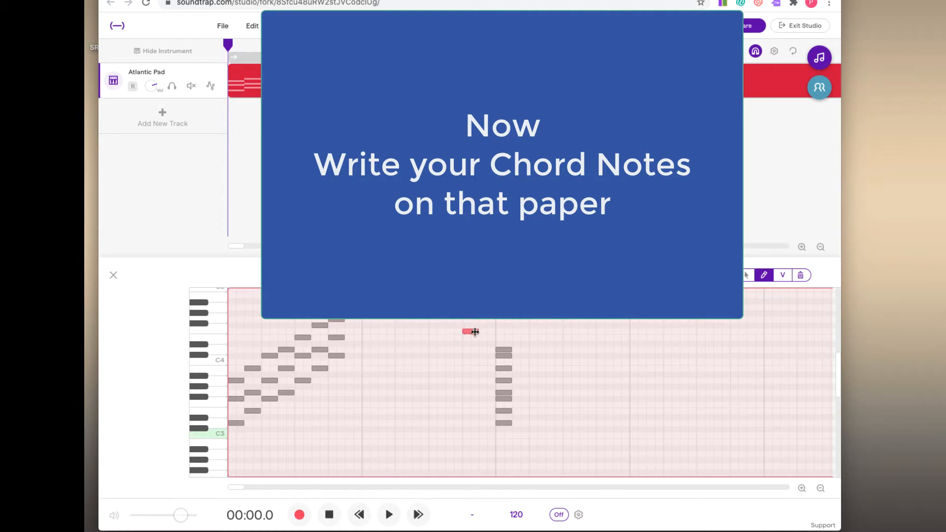
left_click(474, 330)
left_click(746, 275)
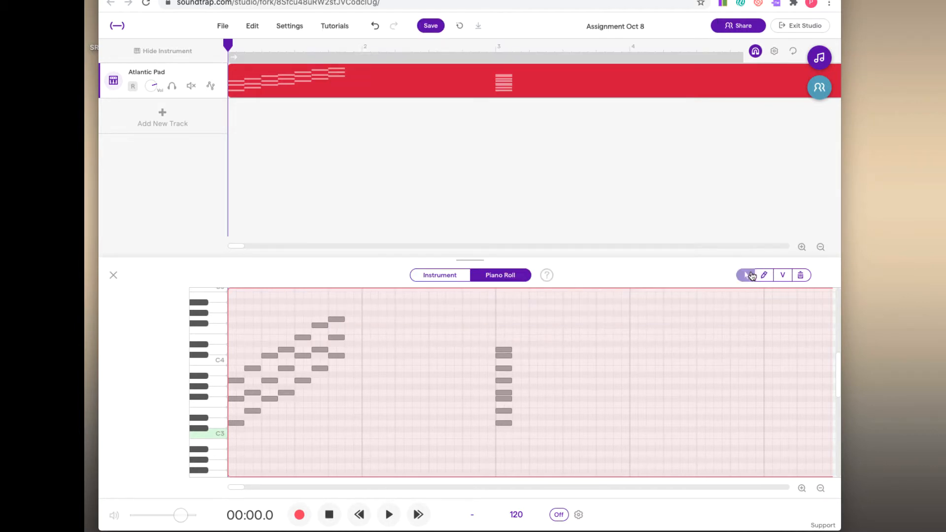
left_click_drag(487, 329, 547, 430)
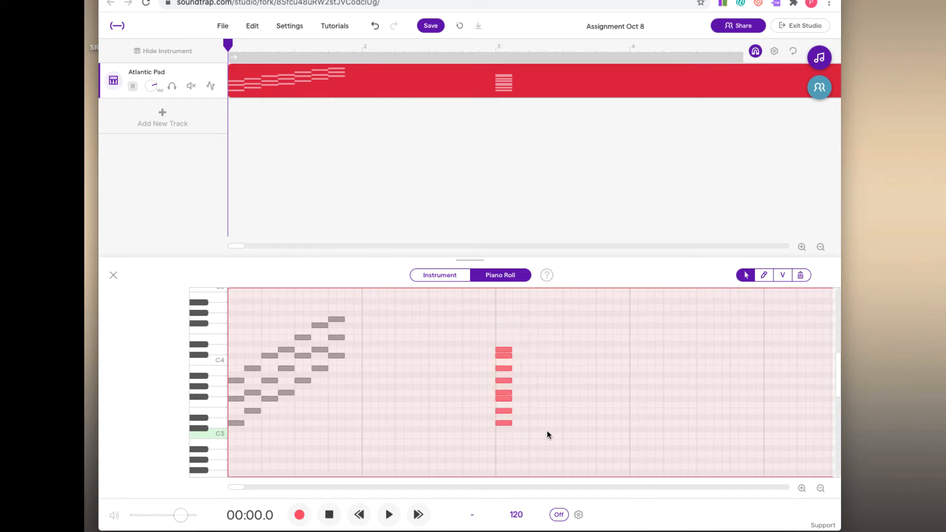
key("Delete")
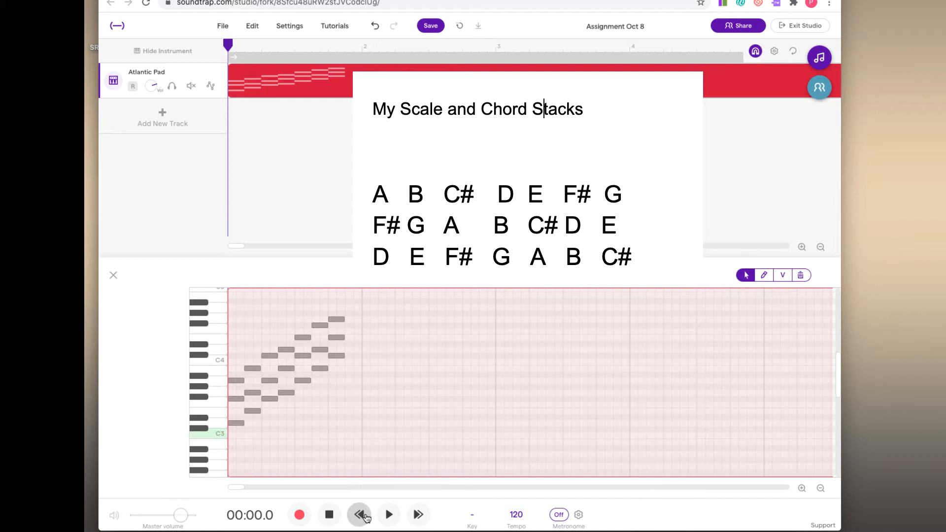
Move the first three chords to the start of measure 3 and the last three to just before measure 4, leaving the G chord in place
left_click(302, 456)
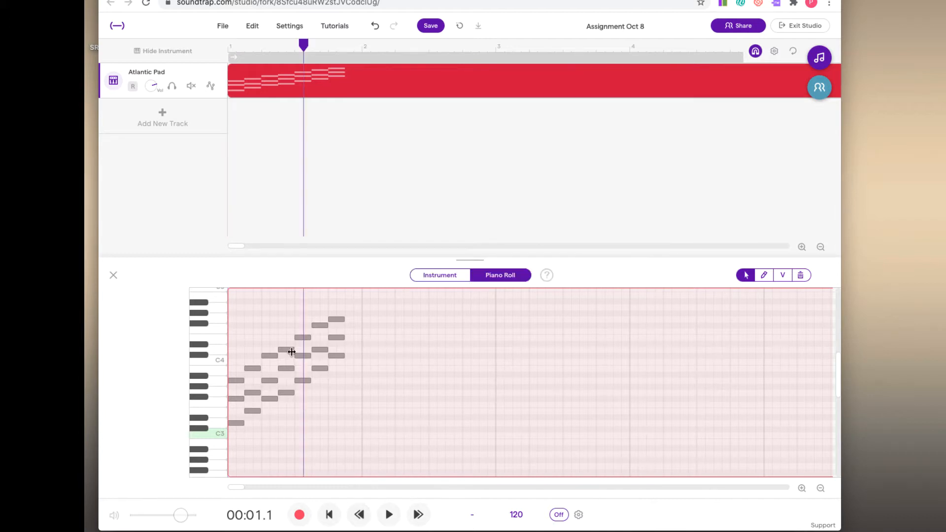
left_click(283, 393)
left_click_drag(232, 335, 504, 423)
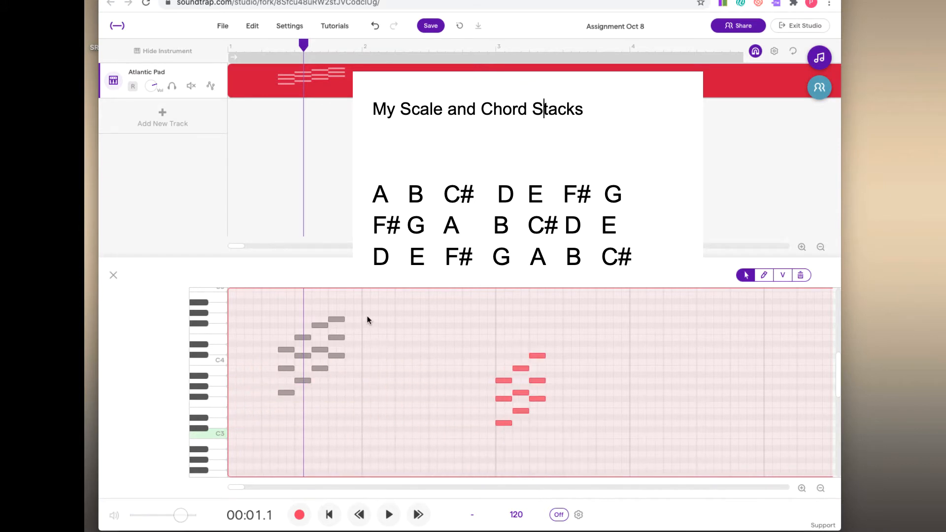
left_click_drag(363, 306, 303, 396)
left_click(286, 394)
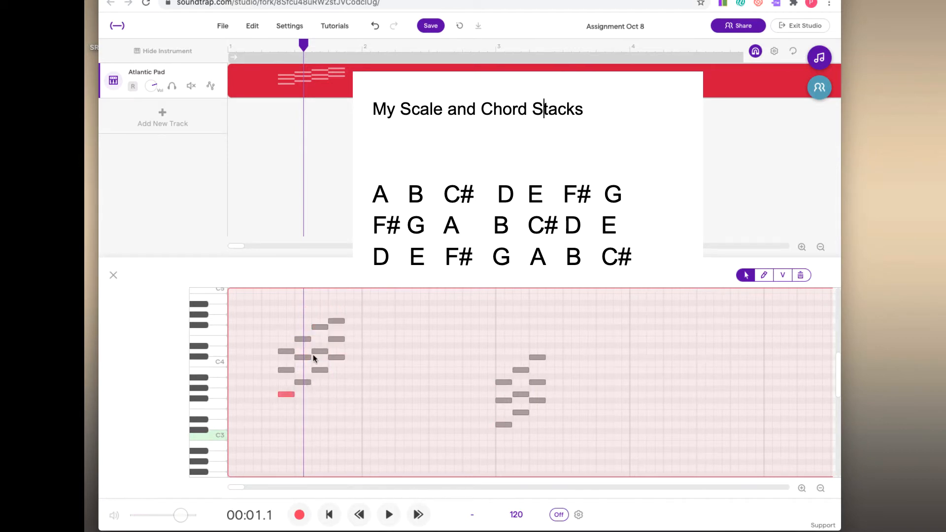
left_click_drag(371, 303, 599, 383)
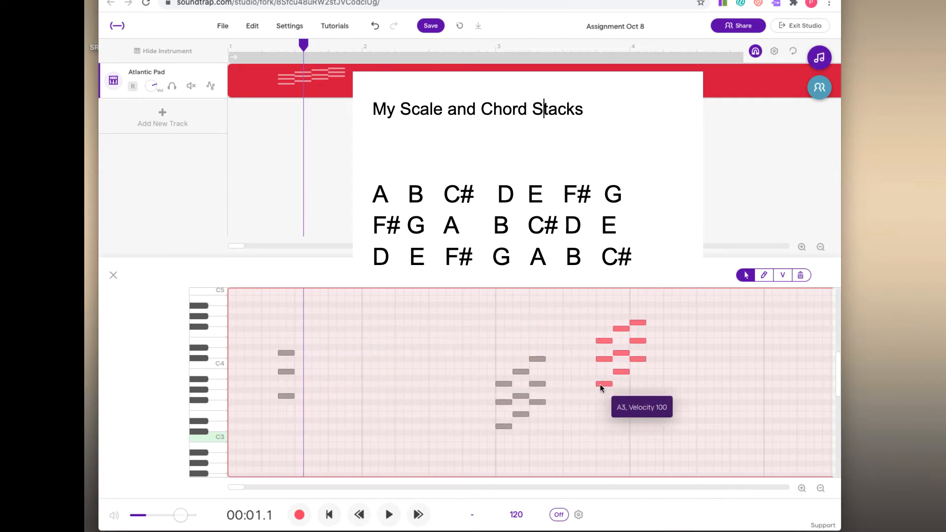
Place the G chord at the start of measure 1, stretched to fill the whole measure, and play it back
left_click_drag(339, 332, 237, 396)
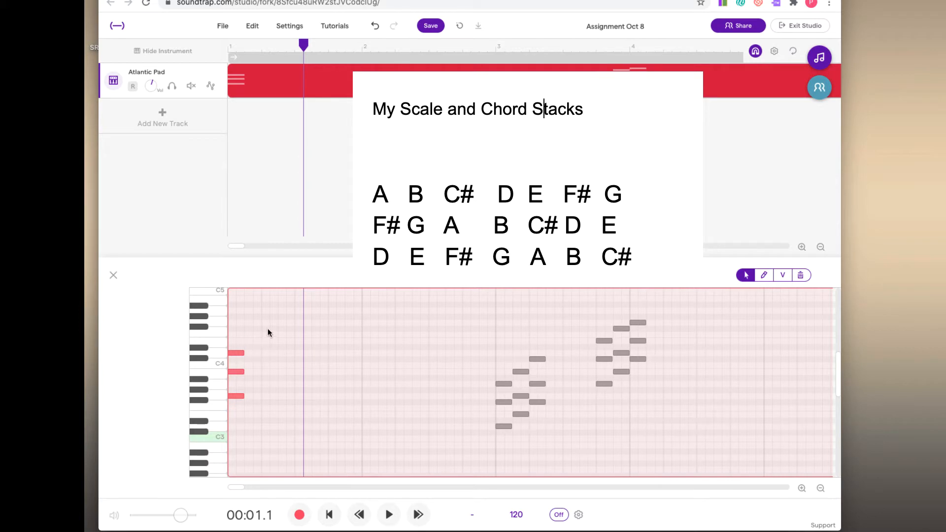
left_click_drag(268, 328, 357, 401)
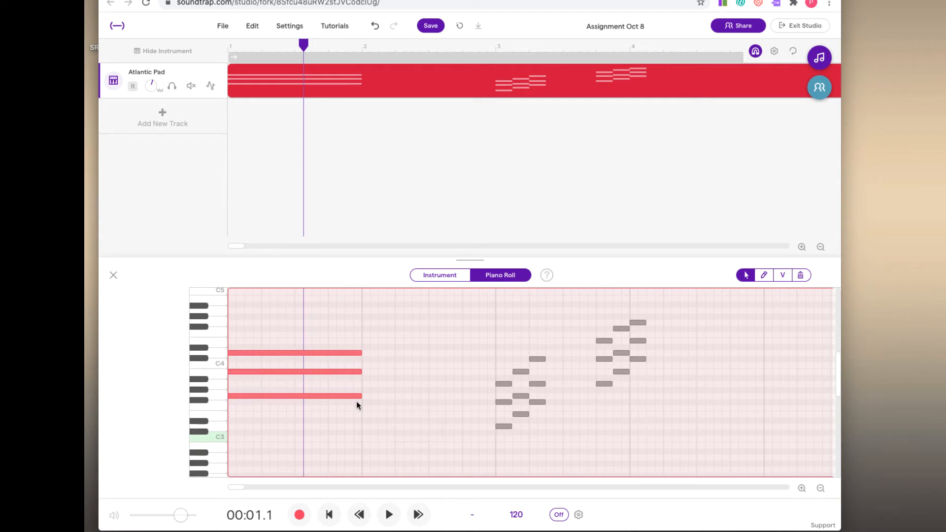
left_click(328, 514)
left_click(388, 514)
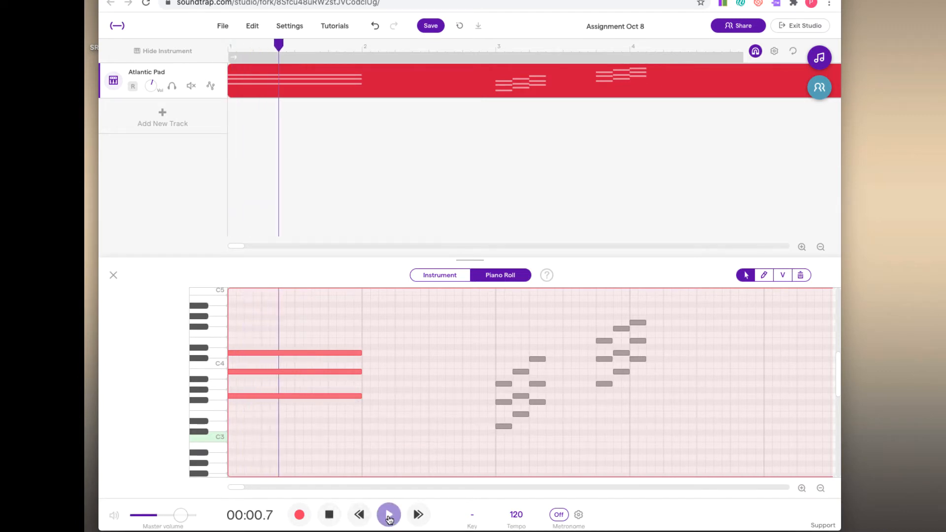
left_click(329, 515)
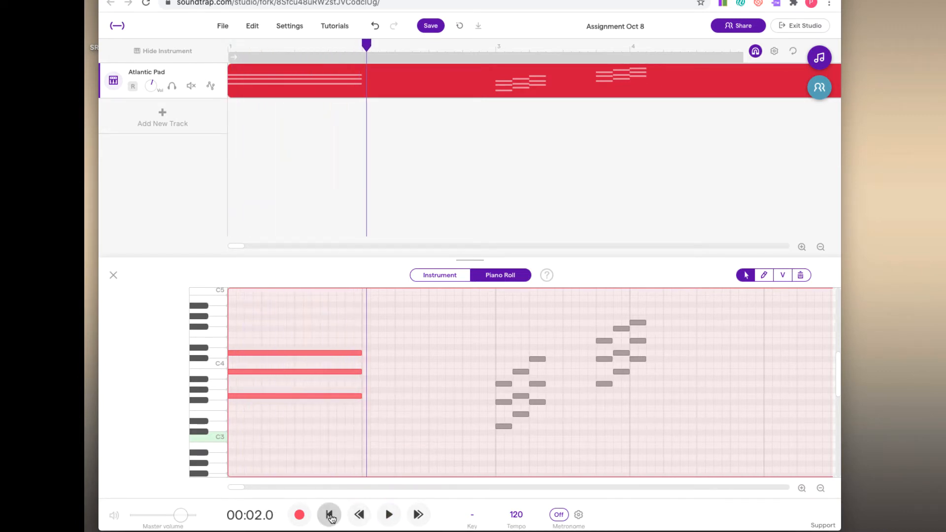
Try the A chord in measure 2, stretched to fill the whole measure, and play both chords back
left_click(479, 367)
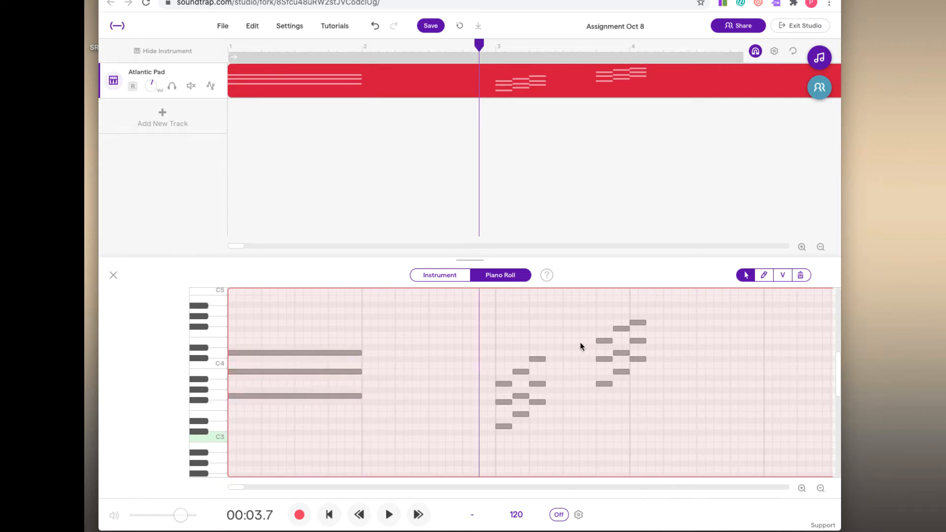
left_click_drag(584, 331, 374, 382)
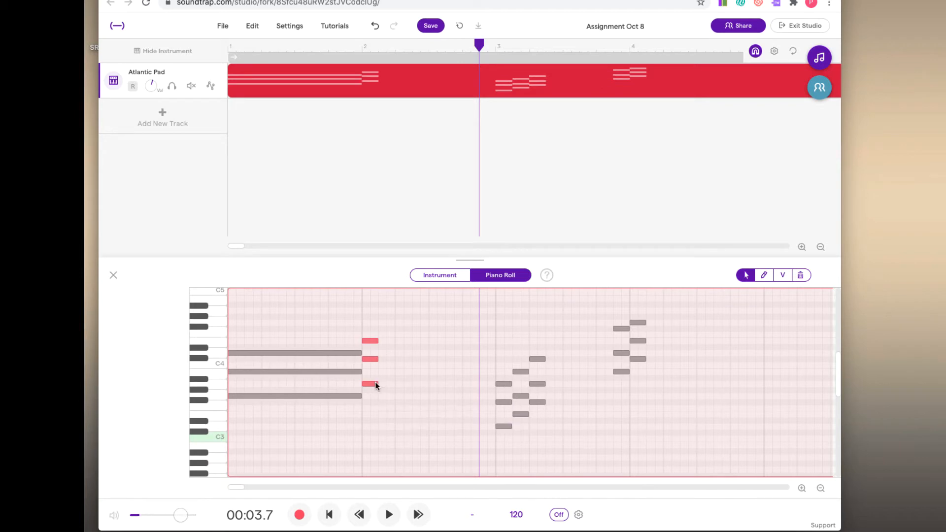
left_click_drag(411, 329, 495, 389)
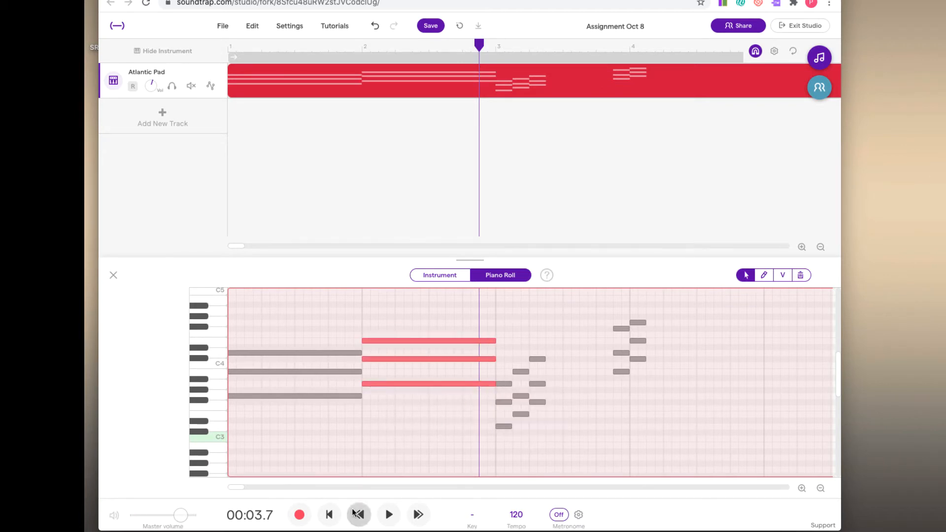
left_click(329, 514)
left_click(384, 516)
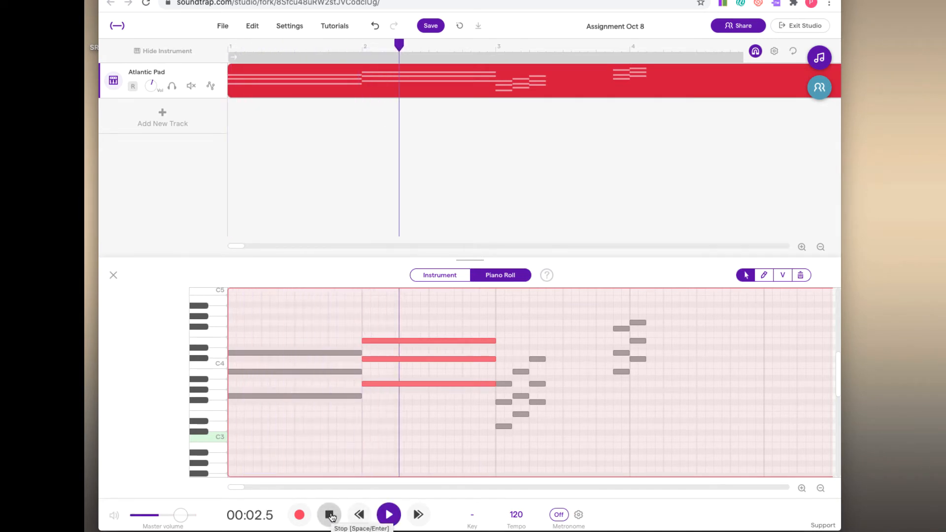
left_click(330, 515)
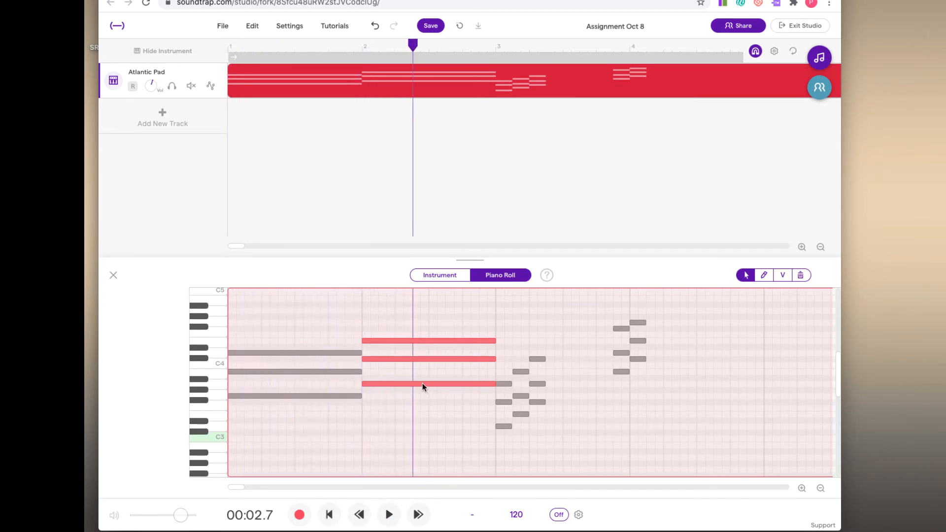
Undo the lengthening of the A chord and its move to measure 2
key("ctrl+z")
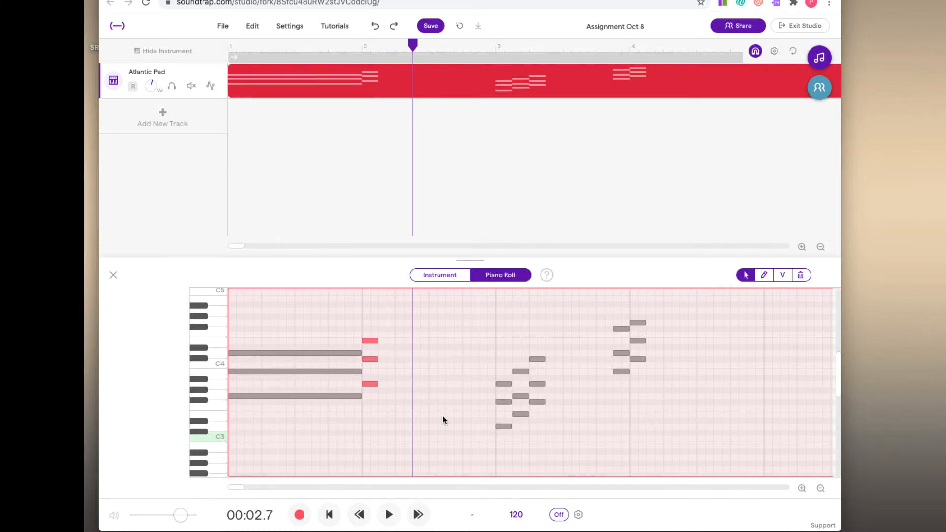
key("ctrl+z")
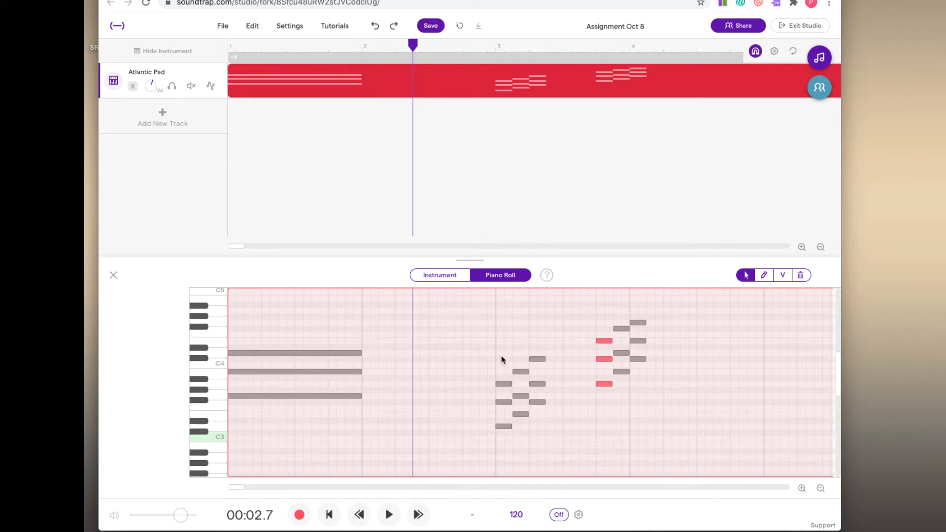
Place the D chord in measure 2, stretched to fill the whole measure, and play both chords back
left_click_drag(501, 356, 374, 422)
left_click_drag(409, 352, 488, 427)
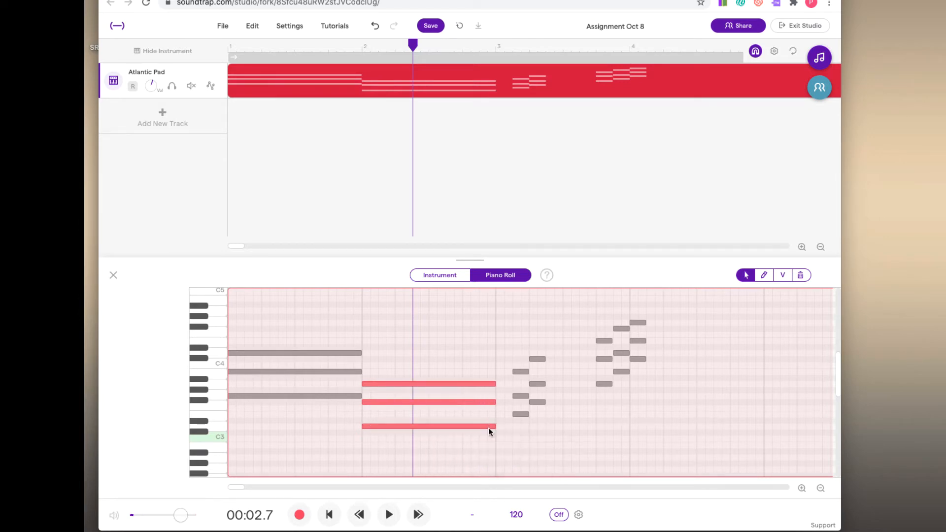
left_click(329, 513)
key("space")
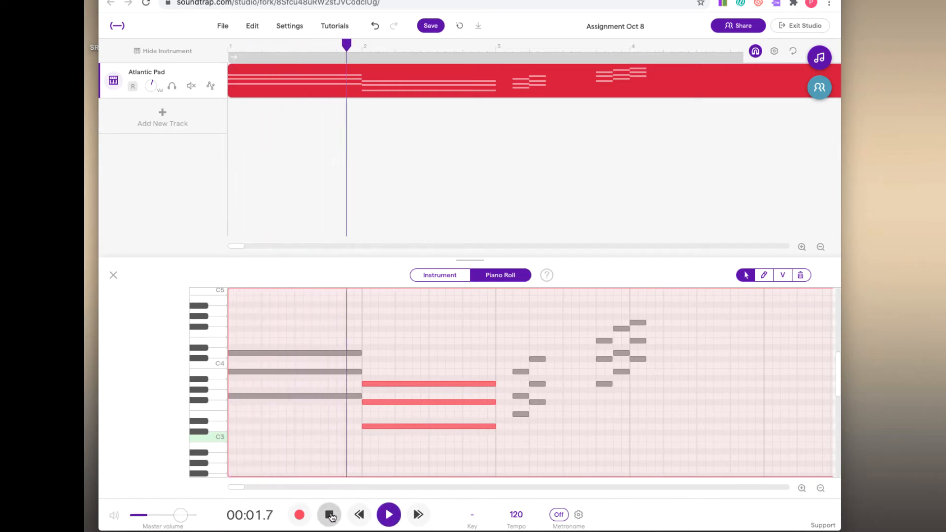
left_click(330, 515)
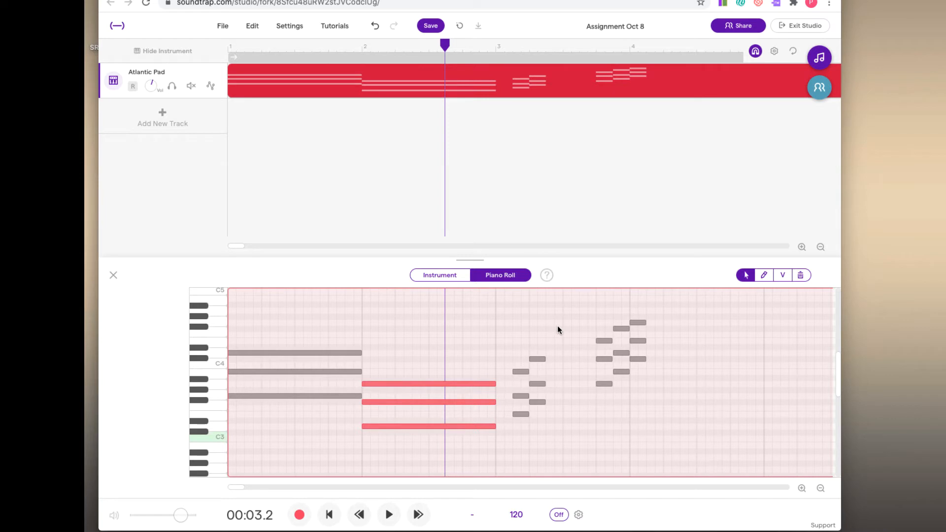
Move the E and F# chords out of measure 3 into measure 4, and audition the lowest notes of the A and B chords
left_click_drag(557, 325, 690, 414)
left_click(646, 409)
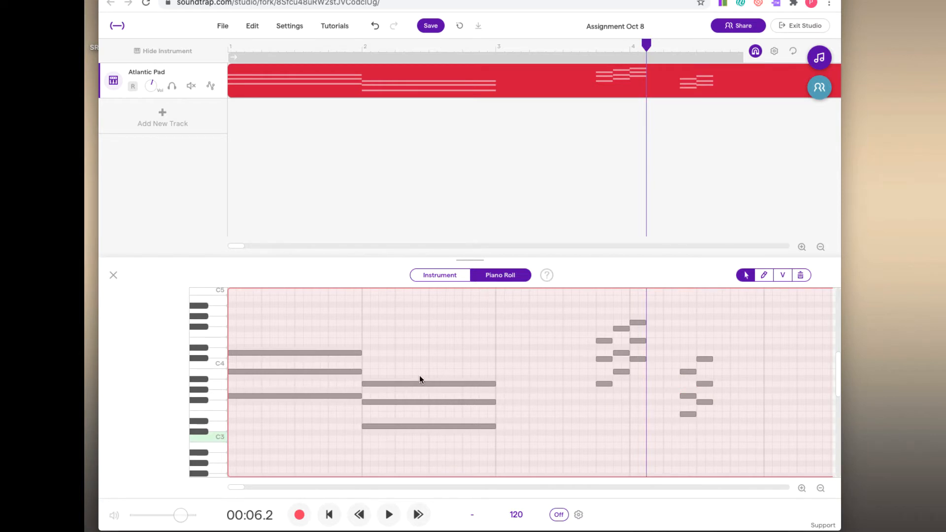
left_click(605, 382)
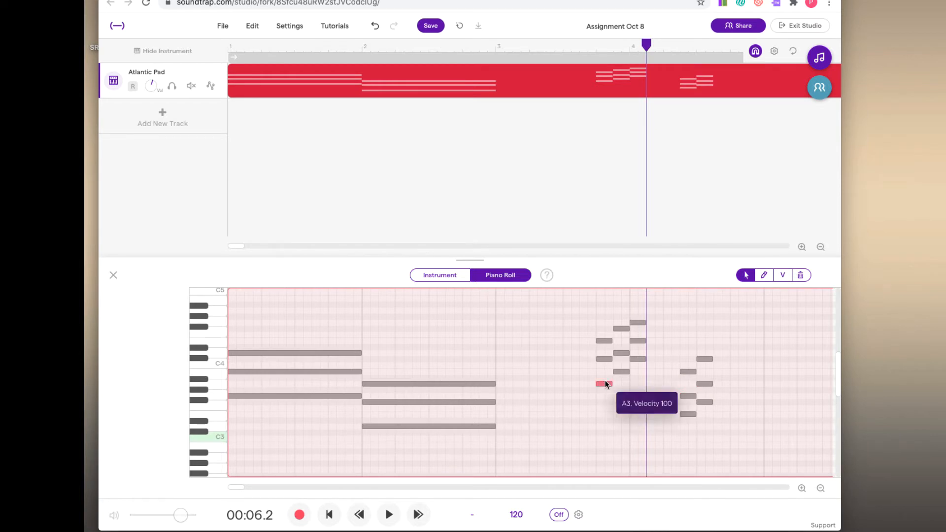
left_click(622, 371)
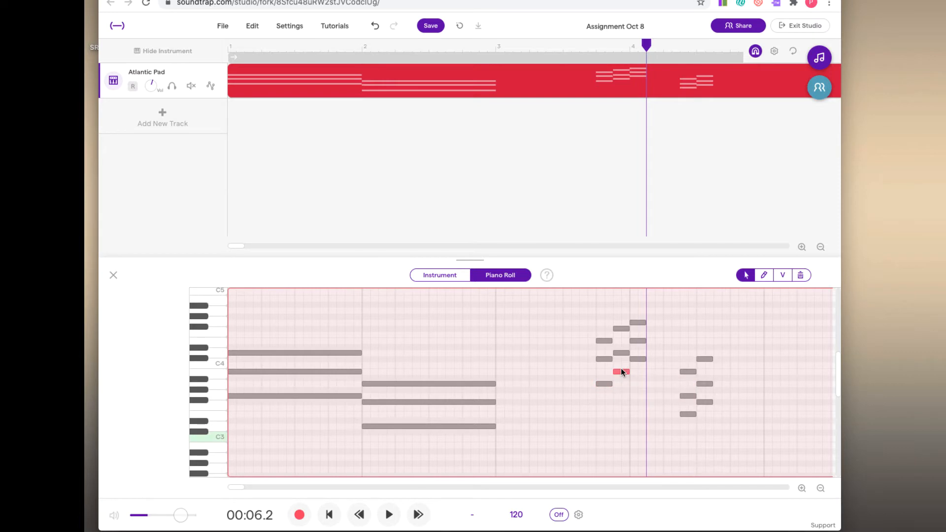
Place the B chord in measure 3, stretched to fill the measure with the A and C# chords cleared to measure 5, and play the progression
left_click_drag(619, 316, 505, 373)
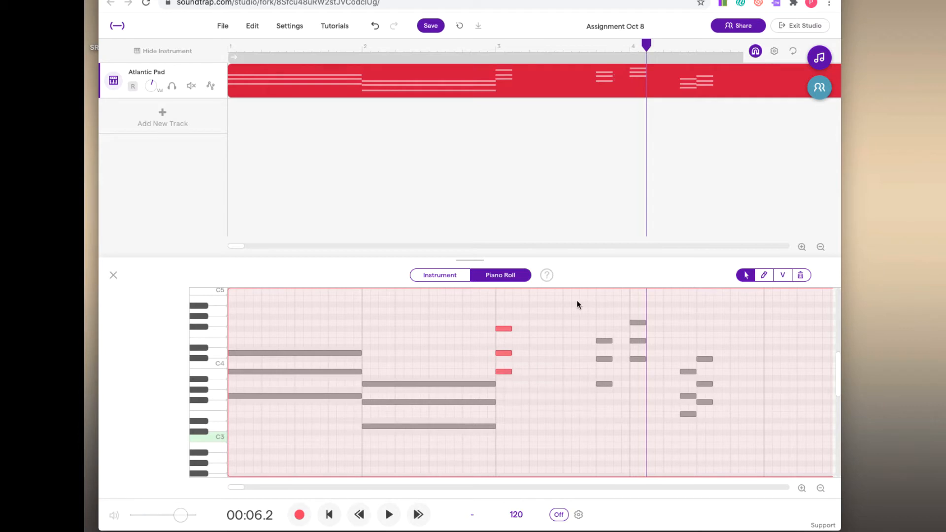
left_click_drag(577, 305, 773, 383)
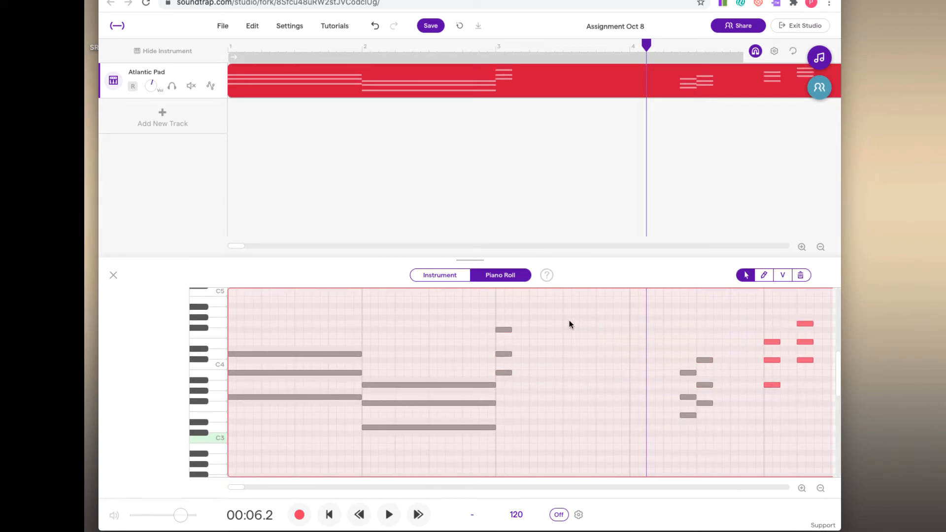
left_click_drag(567, 314, 629, 372)
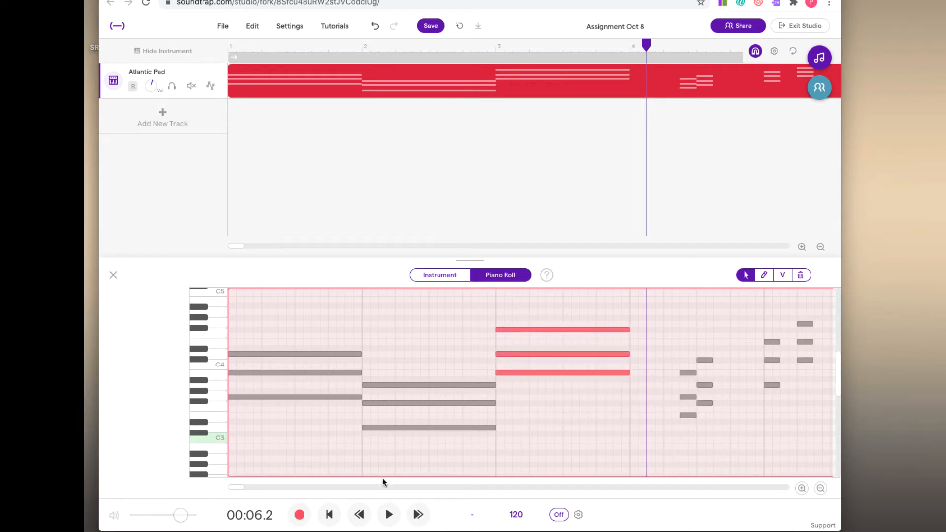
left_click(329, 514)
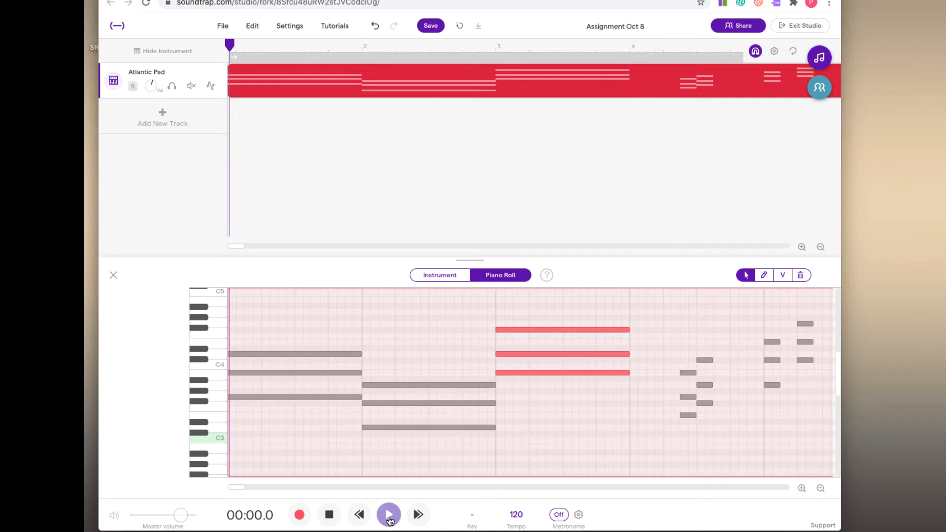
left_click(390, 516)
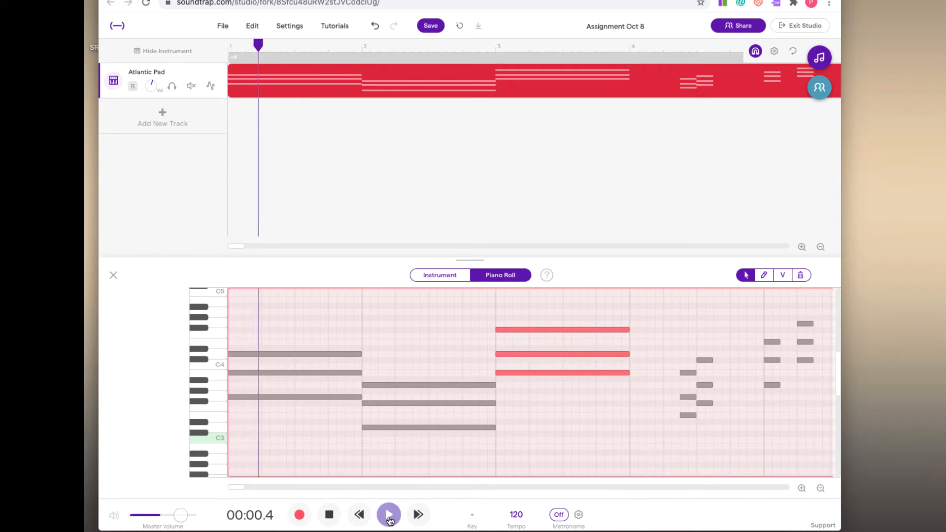
left_click(329, 516)
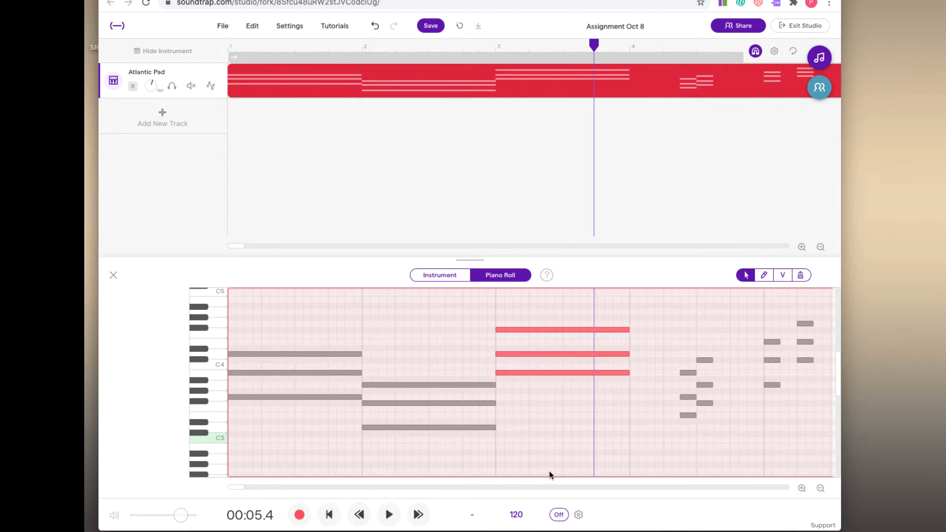
Move the remaining unused chords further along so measure 4 is empty, and audition the lowest note of the A chord
left_click_drag(235, 487, 244, 486)
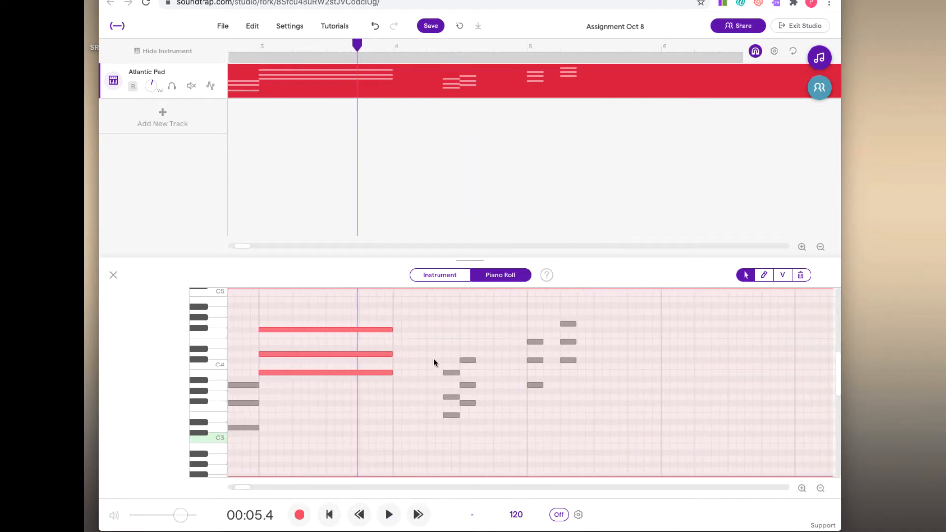
left_click_drag(419, 312, 645, 448)
left_click_drag(451, 416, 545, 415)
left_click(620, 422)
left_click(628, 385)
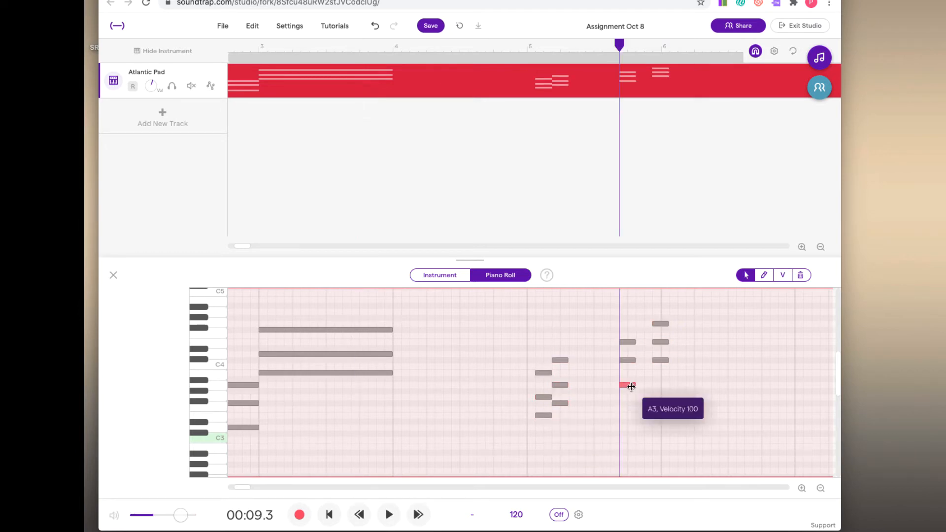
Place the A chord at the start of measure 4, stretched to fill the whole measure, and play the progression back
left_click_drag(624, 304, 403, 387)
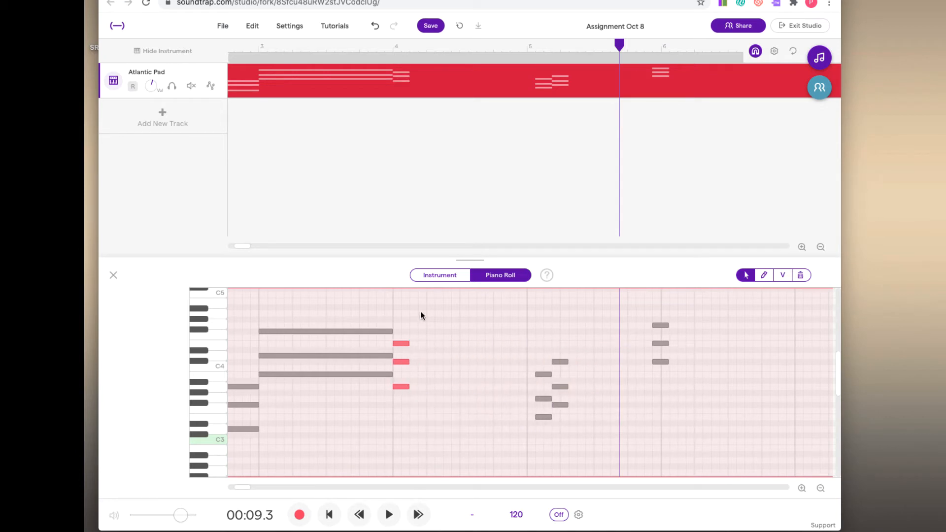
left_click_drag(421, 312, 527, 388)
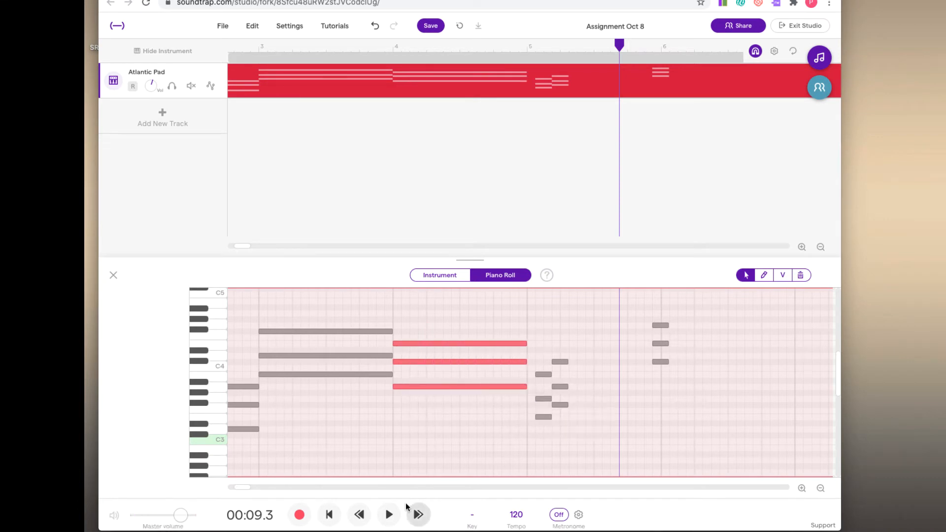
left_click(329, 515)
left_click(388, 515)
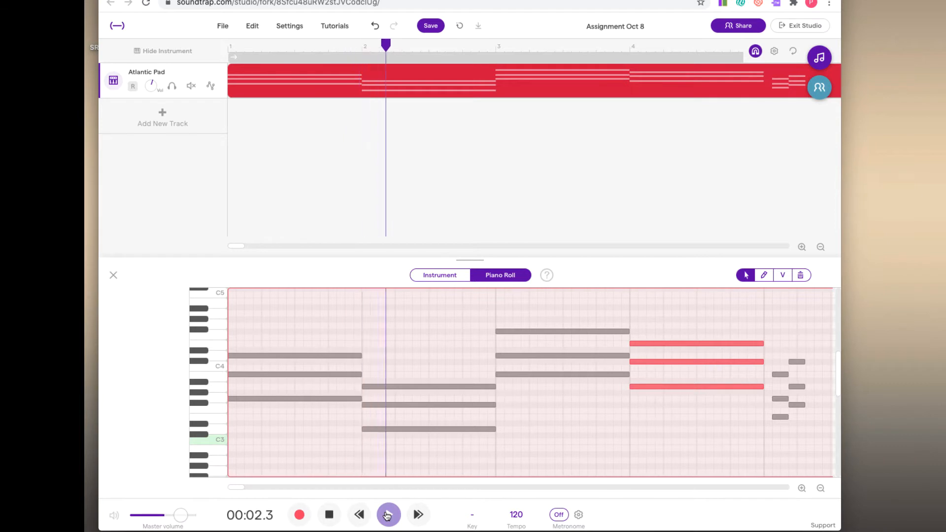
left_click(331, 515)
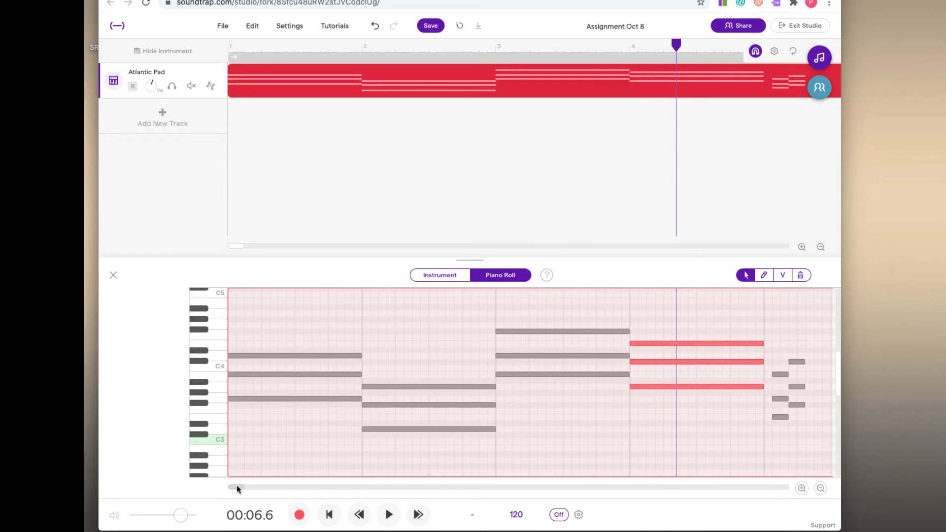
Delete the leftover E, F# and C# chords that follow the four-measure progression
left_click_drag(237, 486, 244, 486)
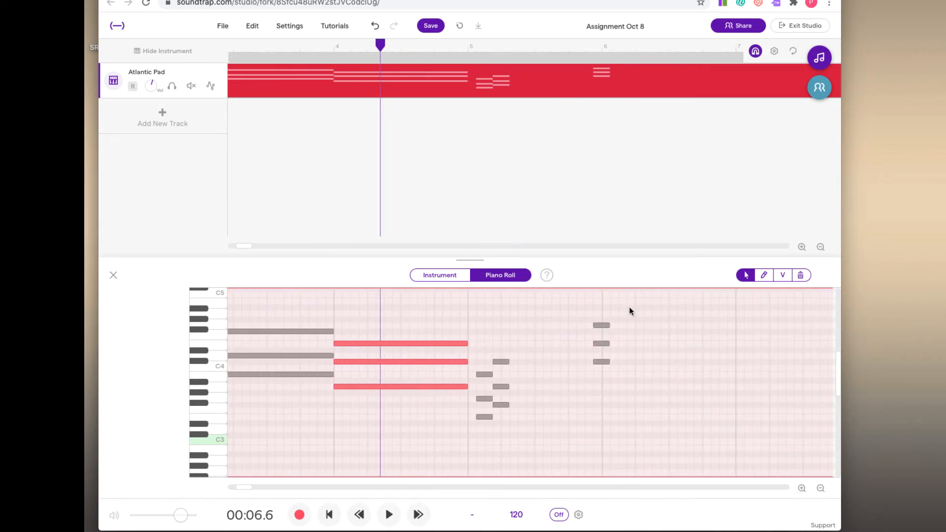
left_click_drag(484, 335, 578, 430)
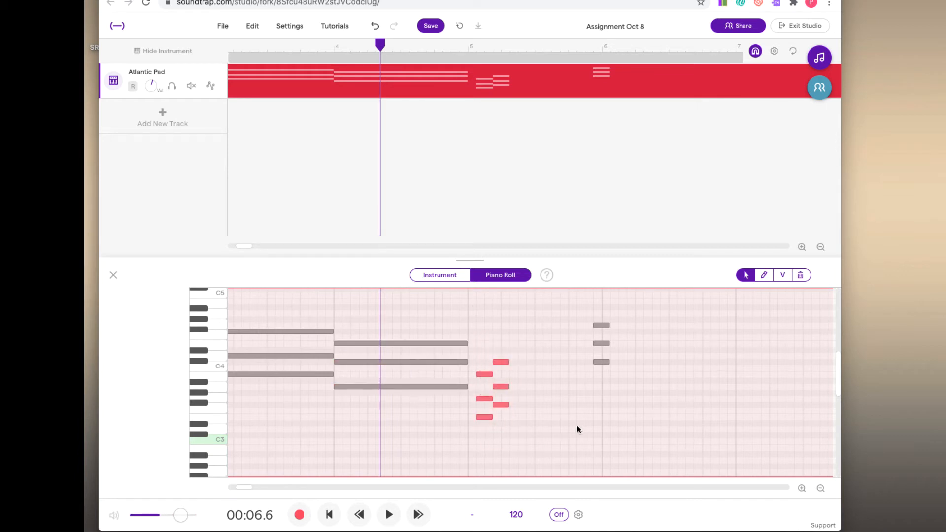
key("Delete")
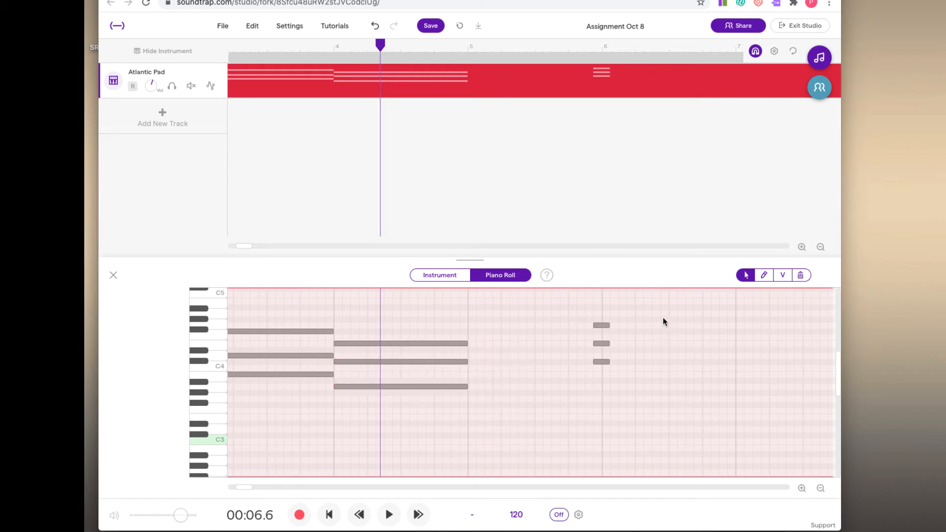
left_click_drag(663, 318, 605, 367)
key("Delete")
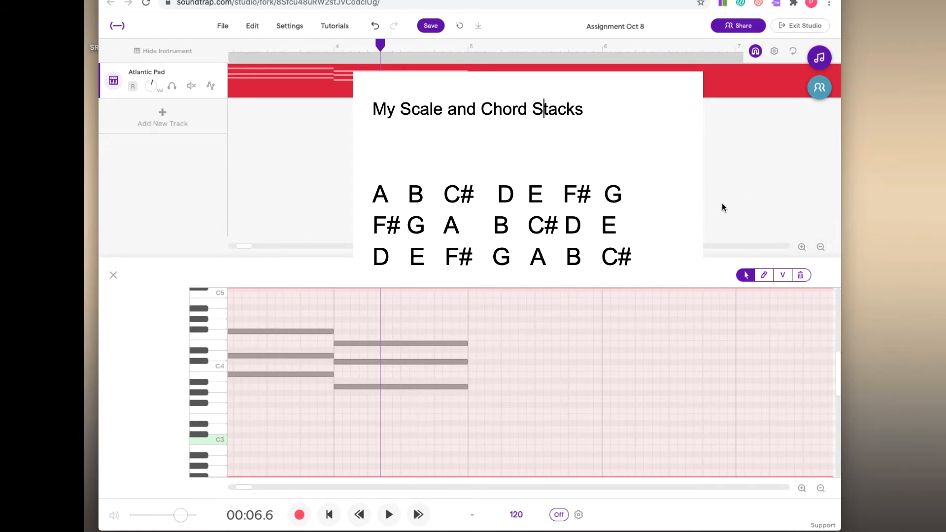
Shorten the Atlantic Pad region so it ends at the start of measure 5, right after the fourth chord
left_click(821, 247)
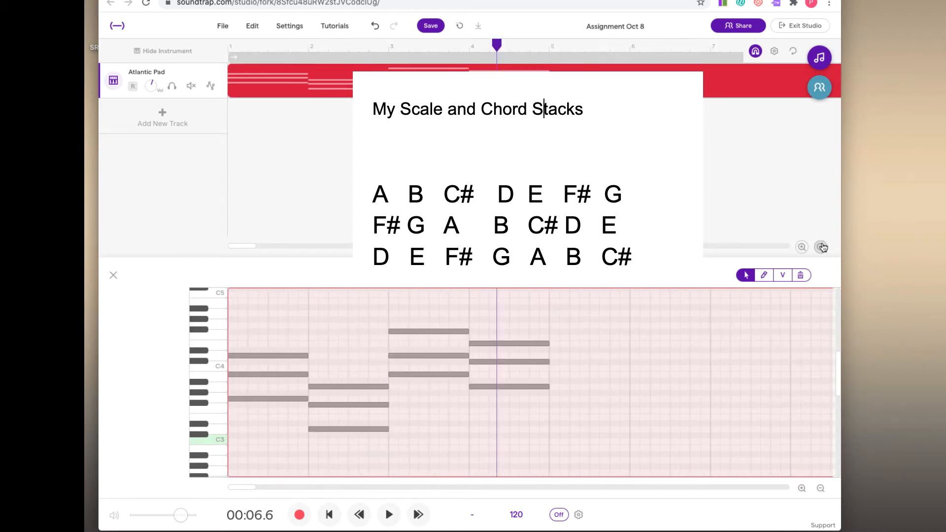
left_click(821, 246)
left_click_drag(324, 46, 344, 47)
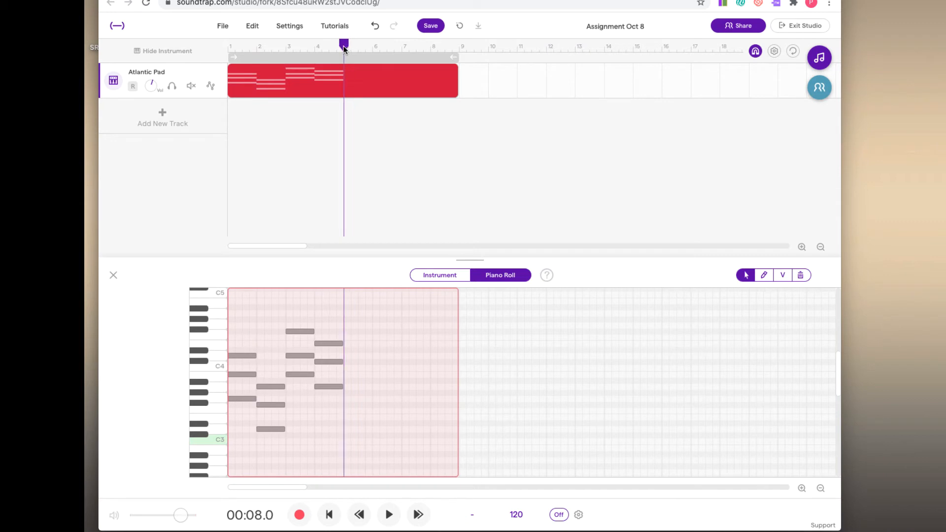
left_click_drag(456, 88, 343, 87)
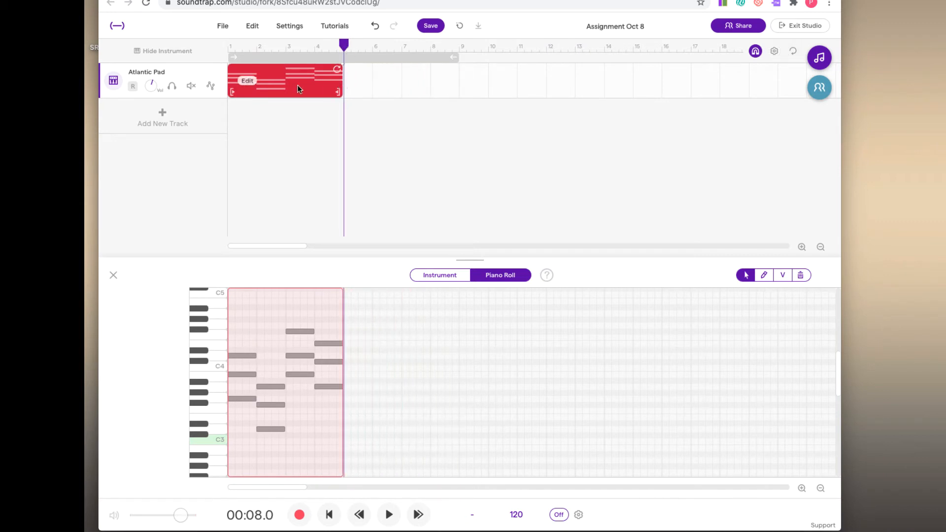
Copy the four-measure Atlantic Pad region and paste it at the start of measure 5
left_click(334, 26)
mouse_move(344, 44)
left_mouse_down()
mouse_move(401, 46)
mouse_move(327, 46)
mouse_move(342, 46)
left_mouse_up()
mouse_move(278, 87)
key("super+v")
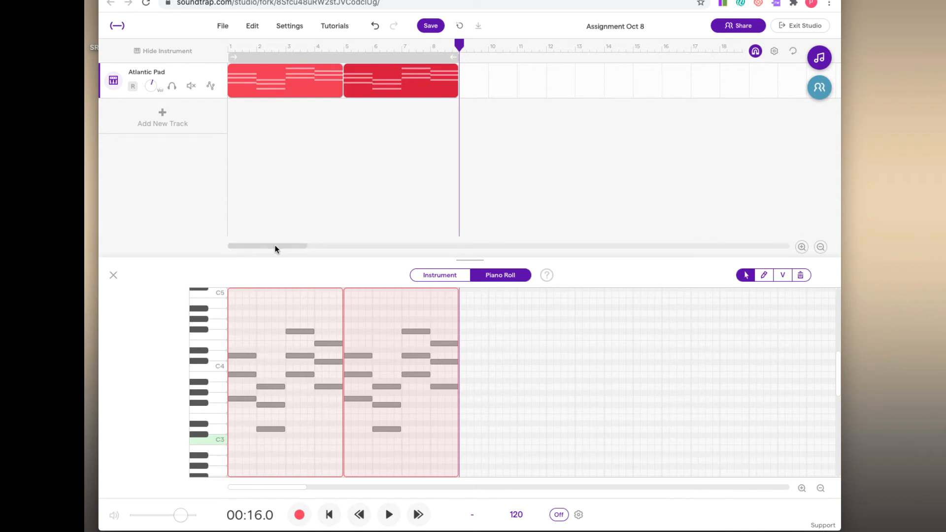
Turn on the metronome and play back the eight-measure chord progression from the beginning
left_click(559, 515)
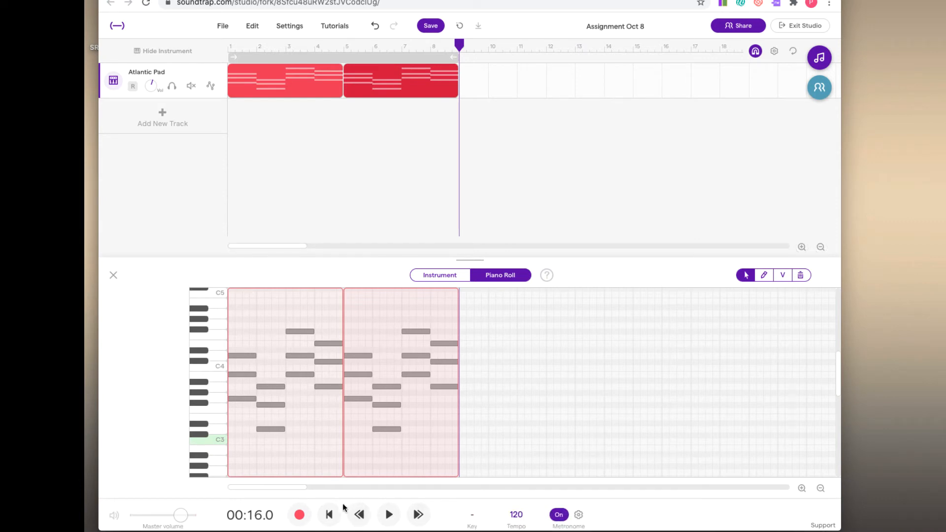
left_click(329, 514)
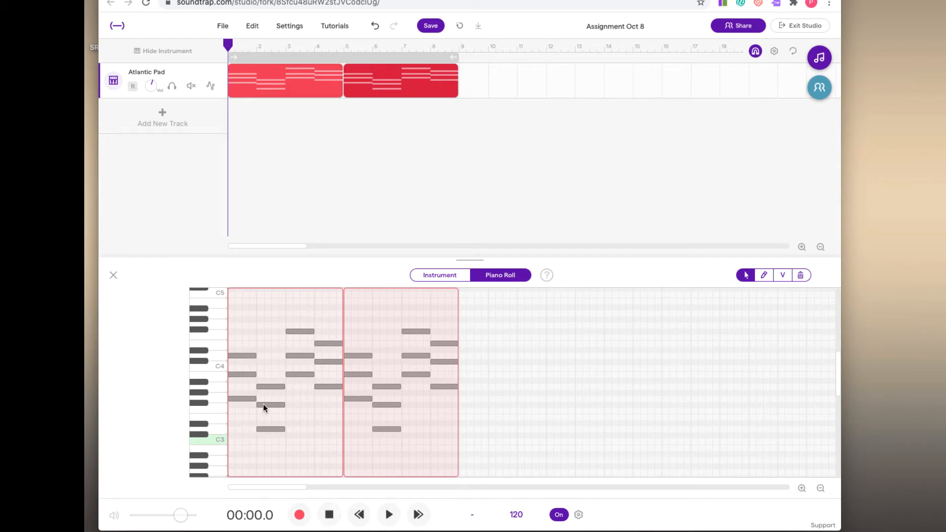
left_click(389, 517)
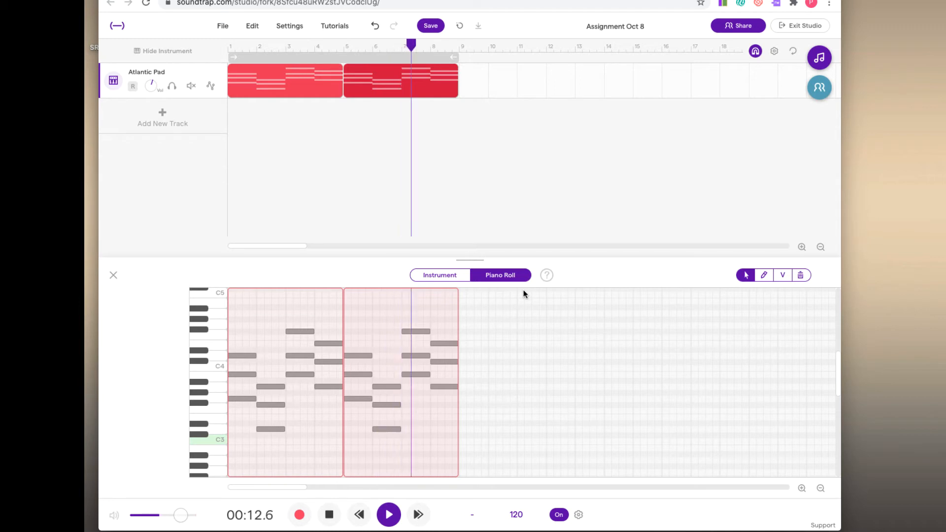
key("space")
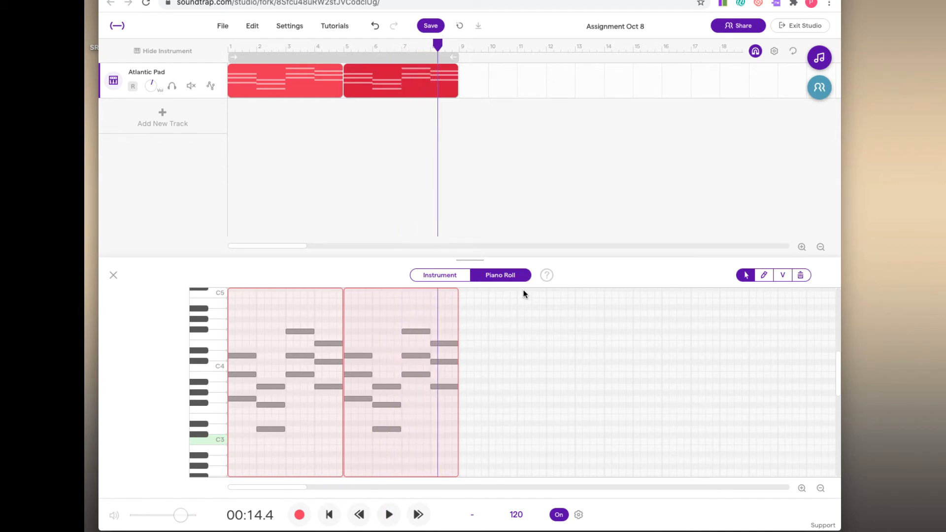
Change the B chord in measure 7 into an E chord by moving its three notes down to E3, G3 and B3, and play everything back
mouse_move(388, 67)
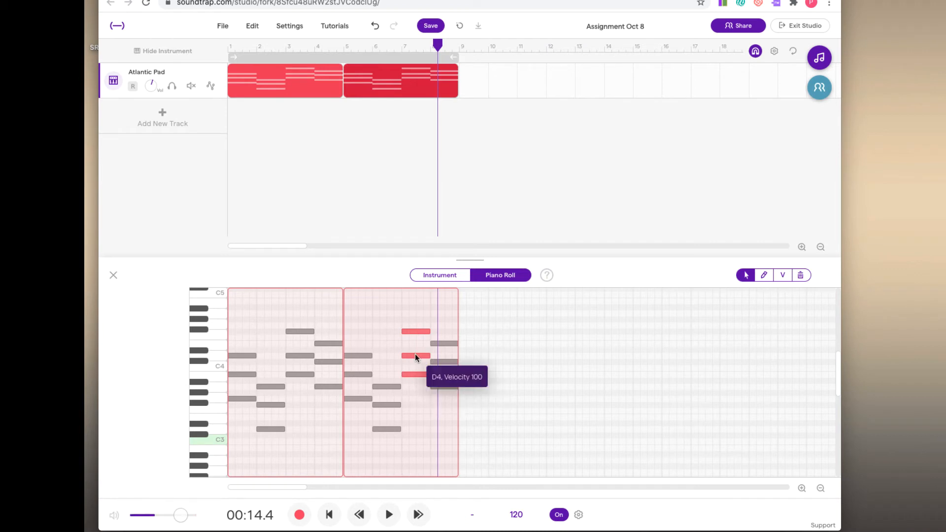
left_click(415, 330)
scroll(415, 301, "up", 1)
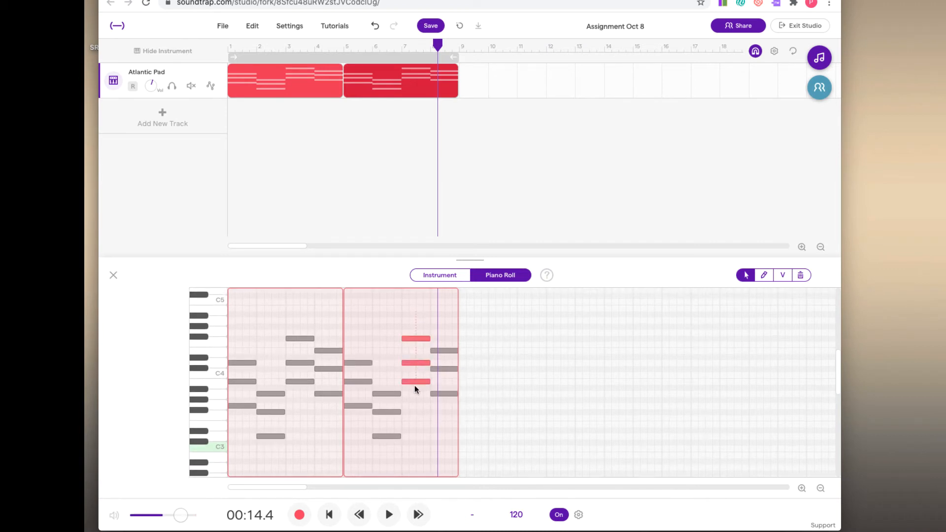
left_click_drag(414, 382, 415, 422)
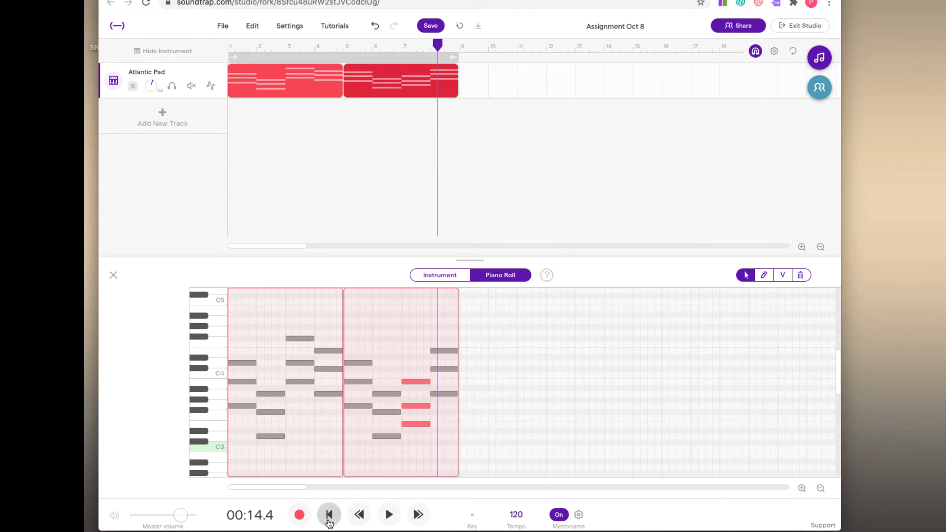
left_click(329, 514)
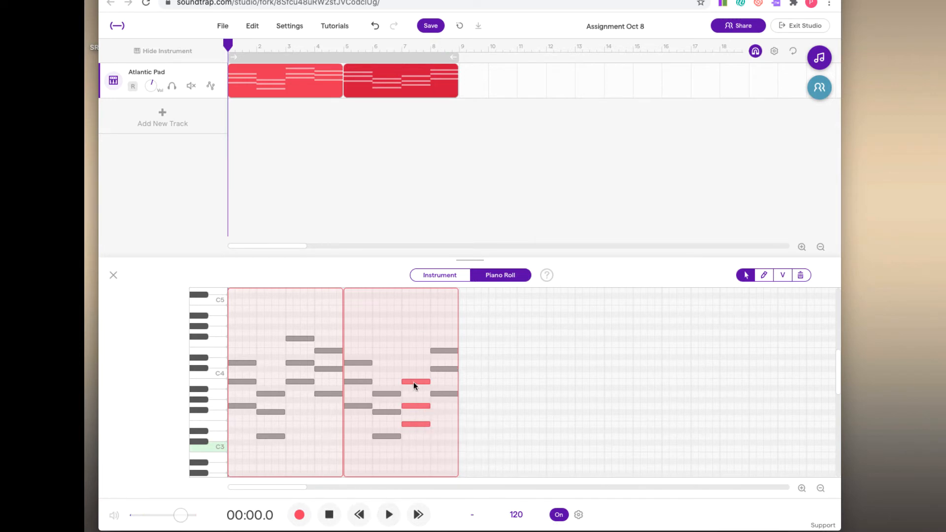
left_click(392, 515)
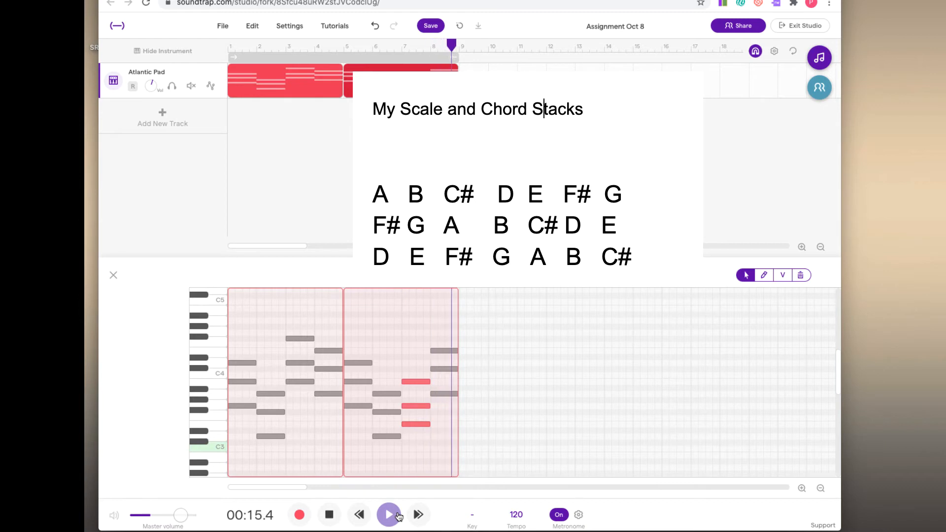
left_click(388, 514)
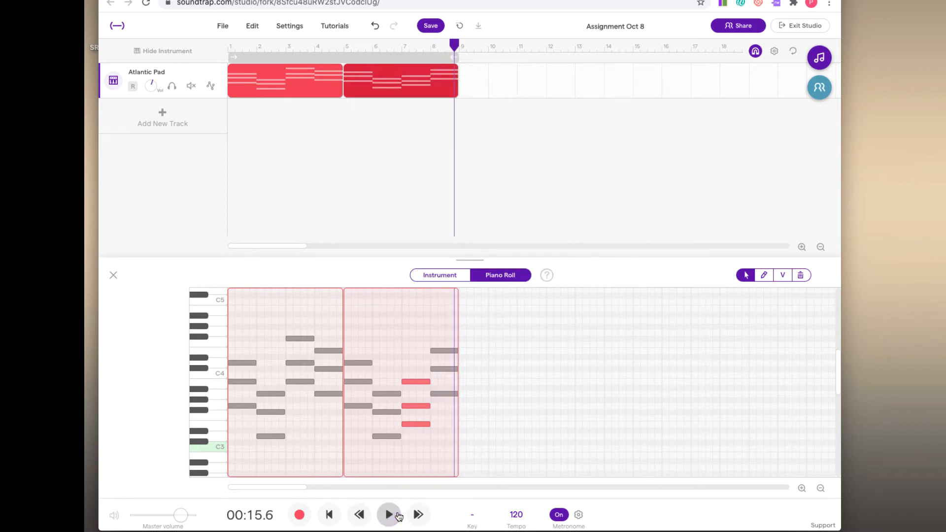
Turn on looping for measures 1 to 8 and select the top note of the chord in measure 3
left_click(359, 56)
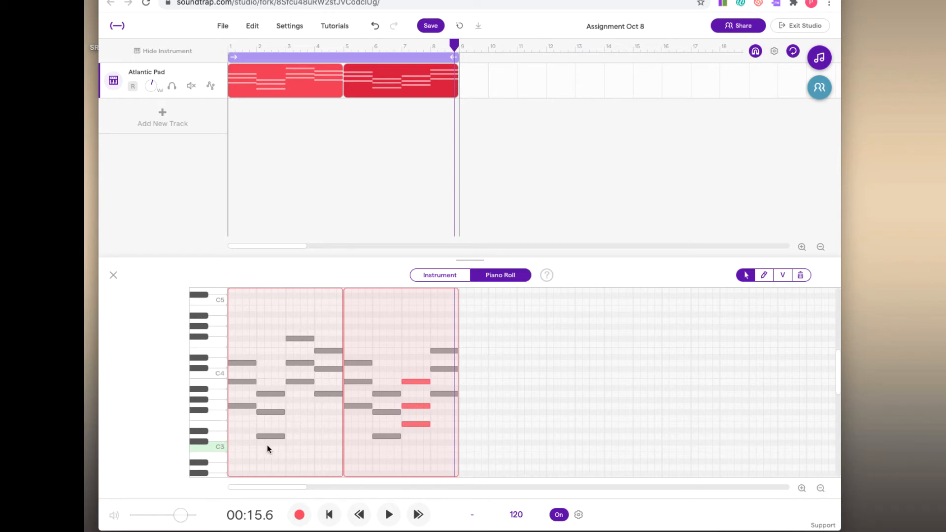
left_click(294, 338)
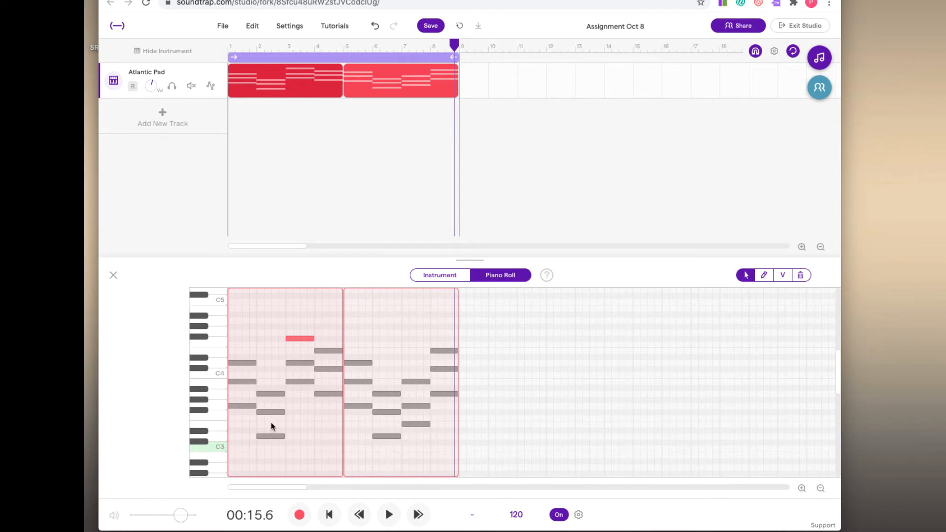
Move the top note of the chord in measure 1 down an octave to D3 and play the progression from the start
left_click(241, 363)
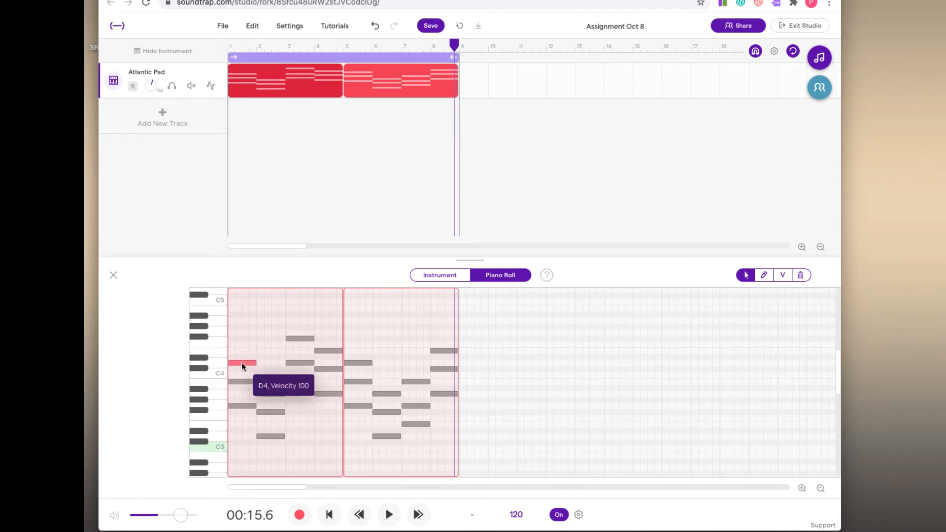
left_click_drag(241, 365, 241, 436)
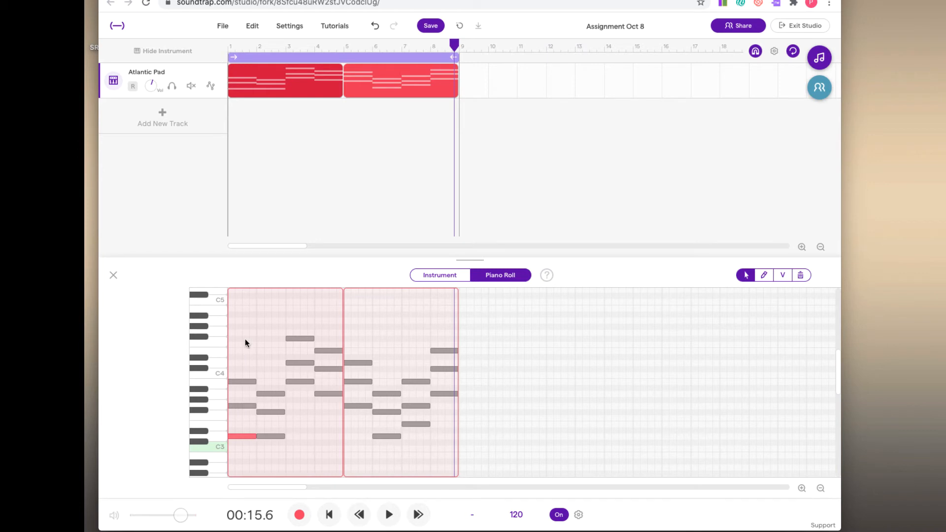
left_click(331, 514)
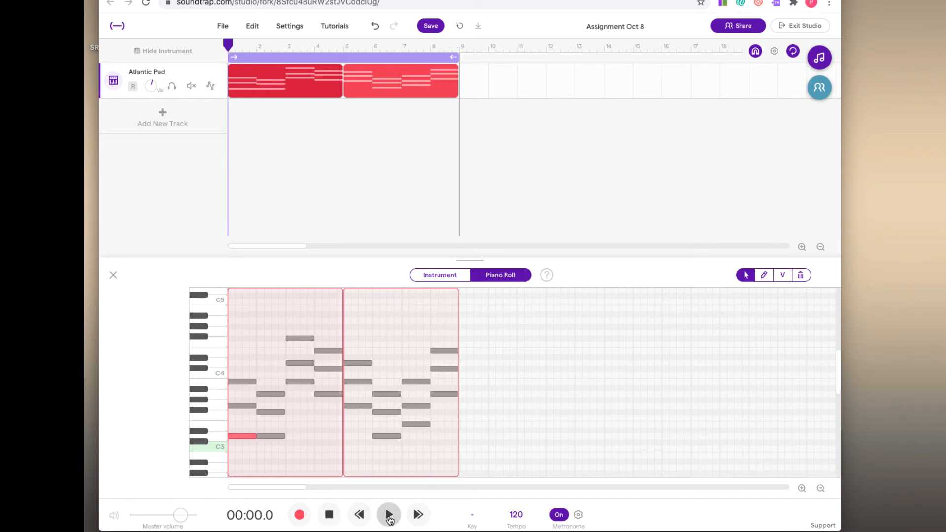
left_click(389, 517)
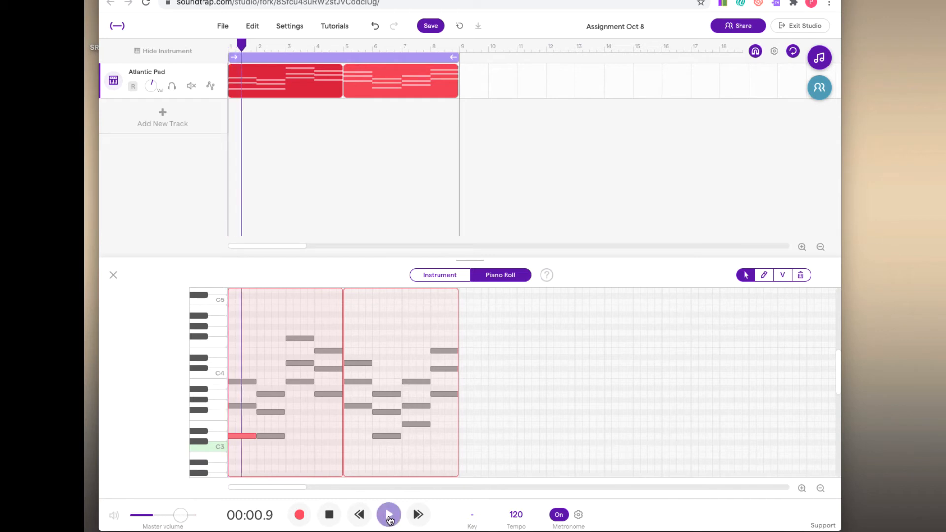
left_click(326, 515)
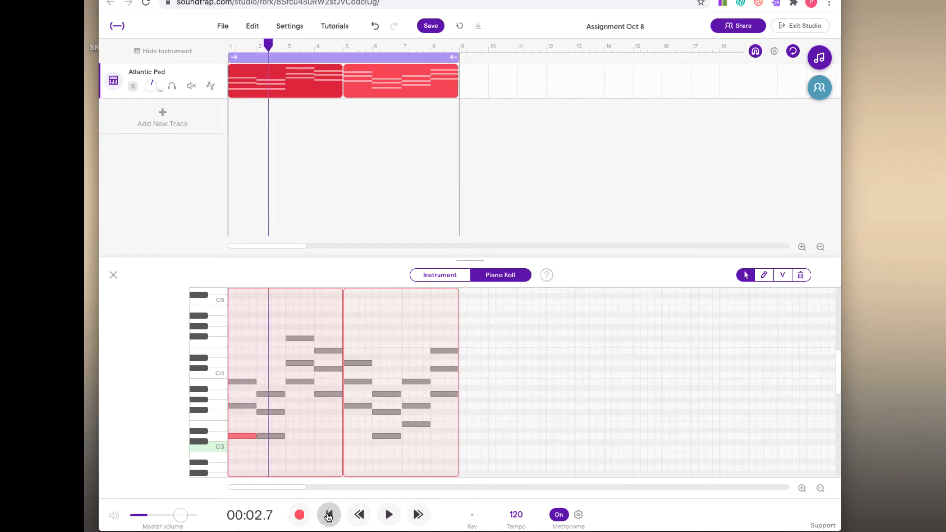
Invert the B chord in measure 3 to D3, F#3 and B3 by lowering its upper notes an octave, and play it back
left_click(298, 382)
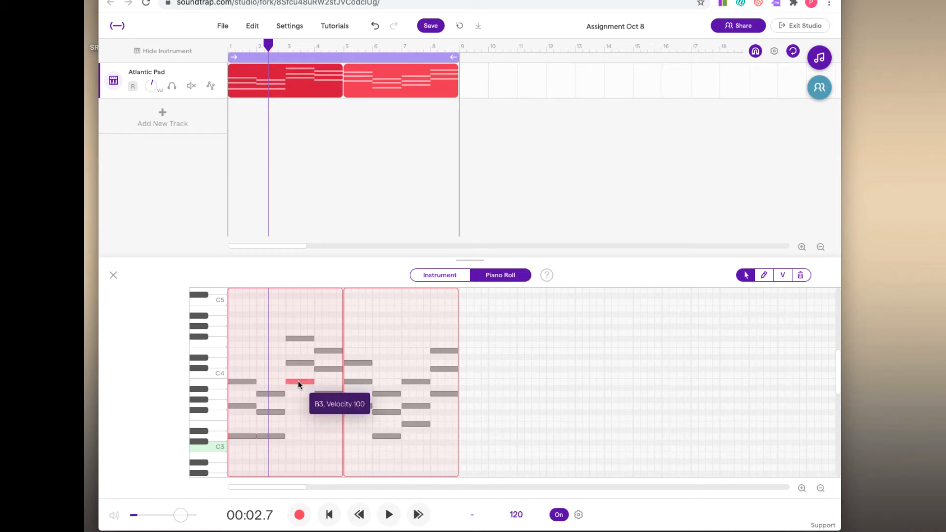
left_click_drag(299, 385, 296, 406)
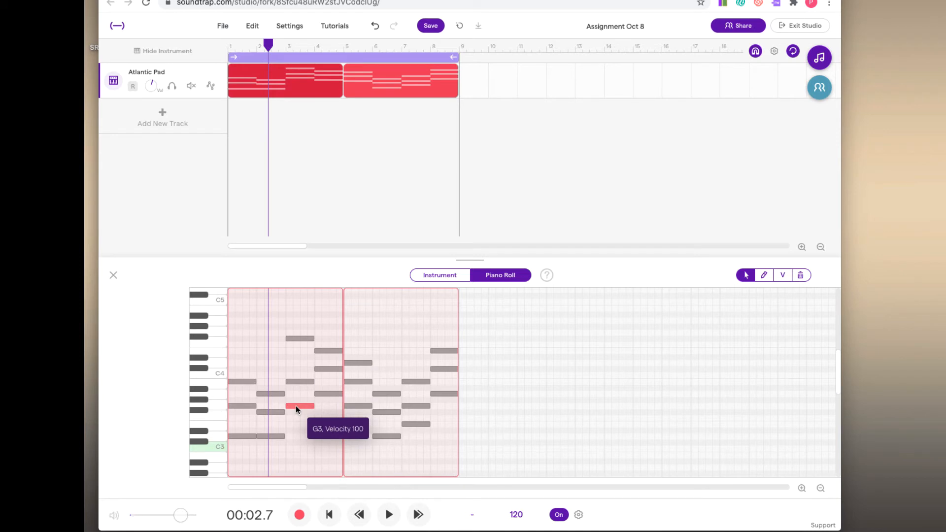
left_click_drag(296, 406, 296, 433)
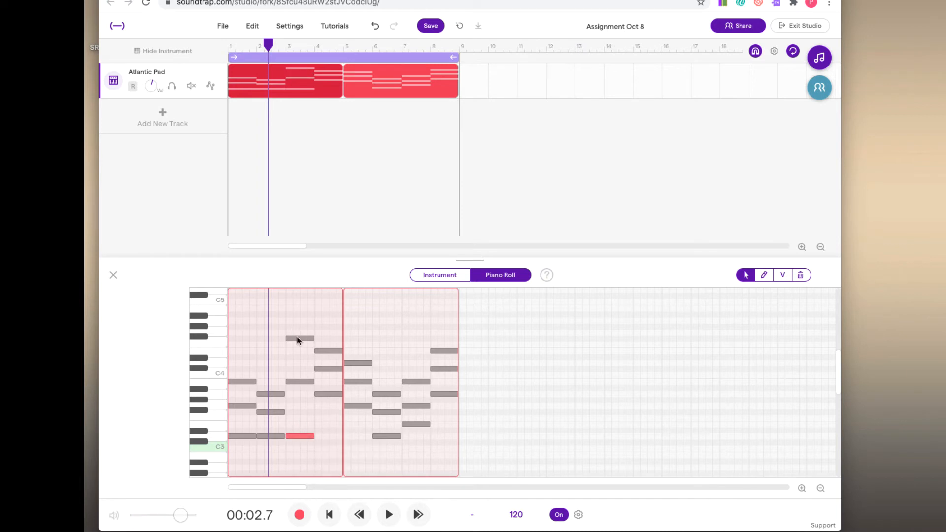
left_click_drag(301, 338, 300, 409)
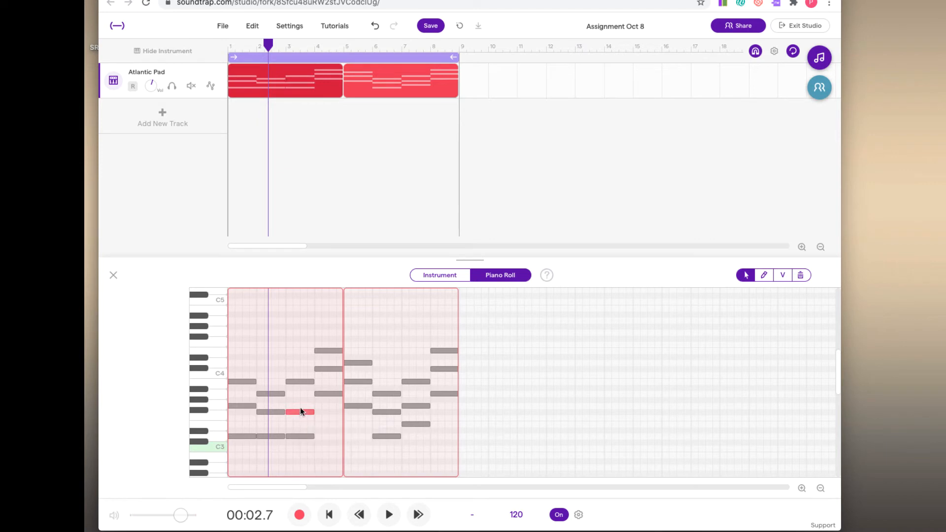
left_click(328, 514)
left_click(390, 515)
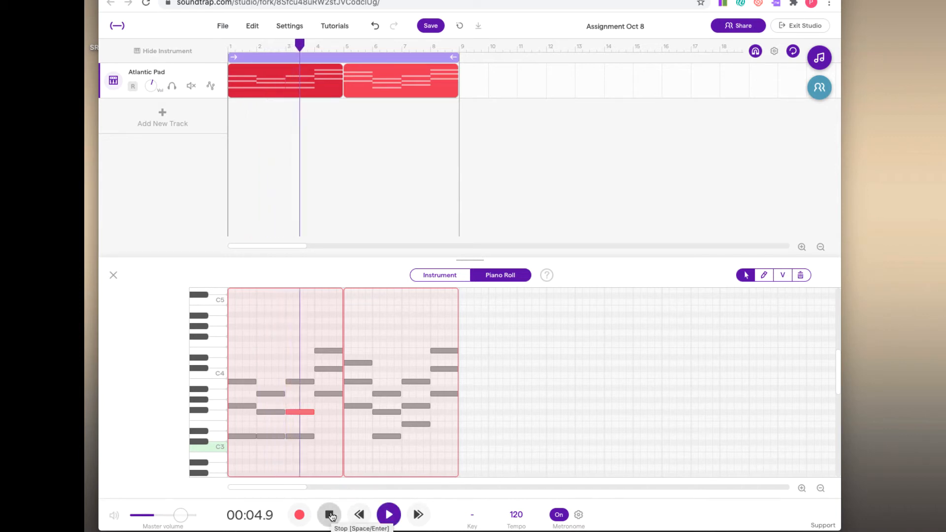
left_click(329, 515)
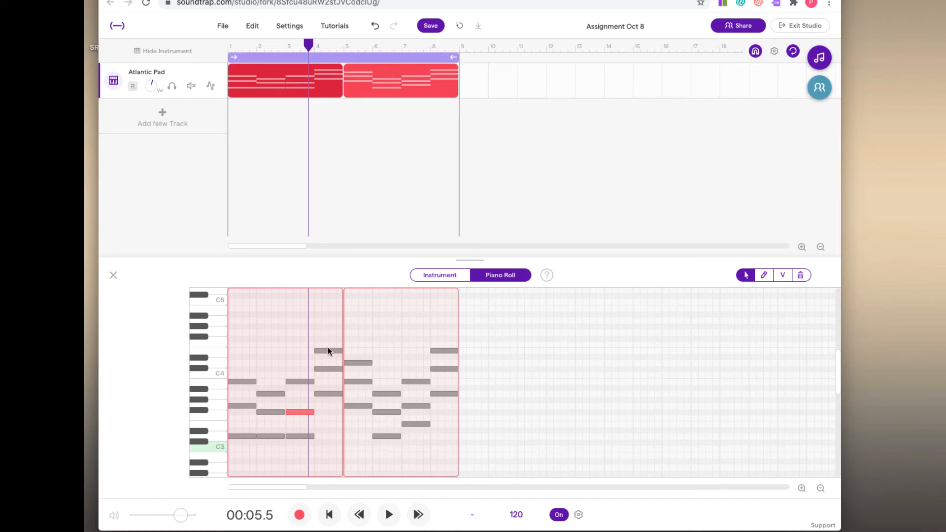
Invert the A chord in measure 4 by lowering its E to E3 and its C# to C#3, and play back from the beginning
left_click(324, 369)
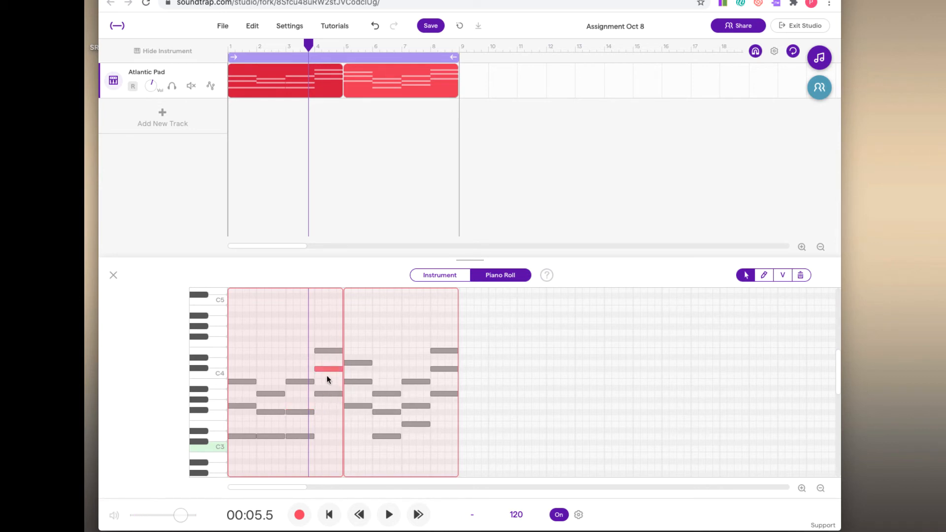
left_click(328, 350)
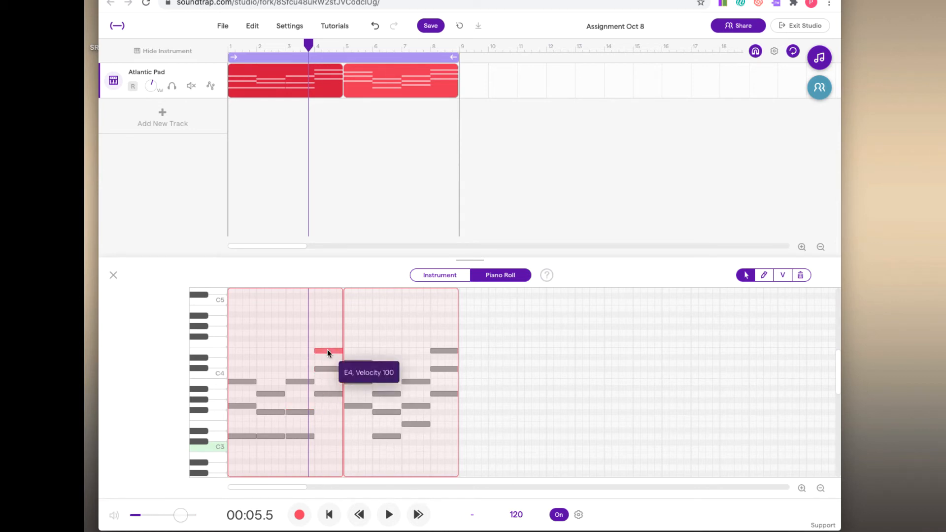
left_click_drag(326, 350, 327, 419)
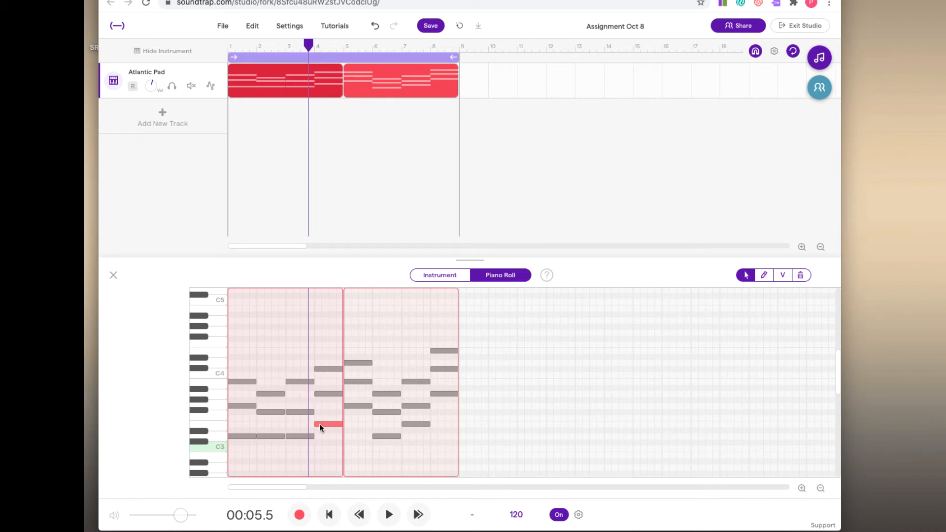
left_click(327, 370)
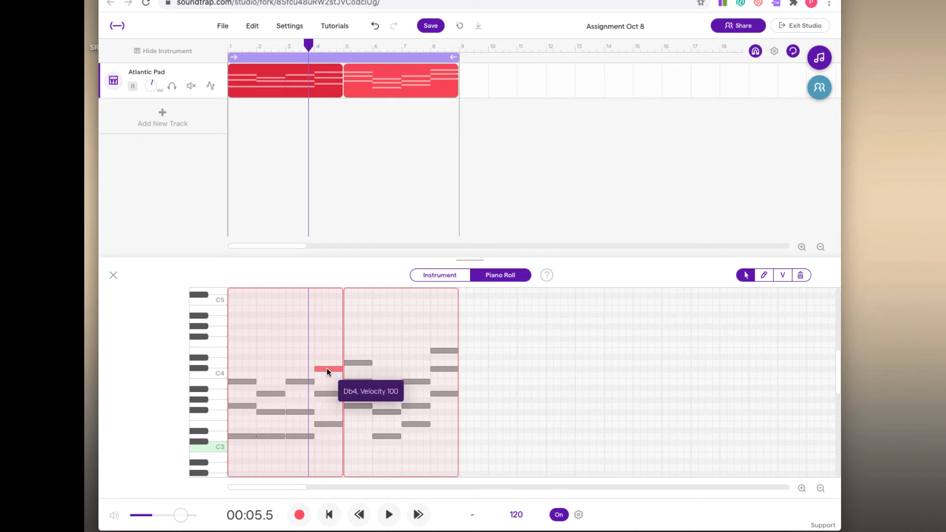
left_click_drag(326, 368, 327, 443)
left_click(329, 514)
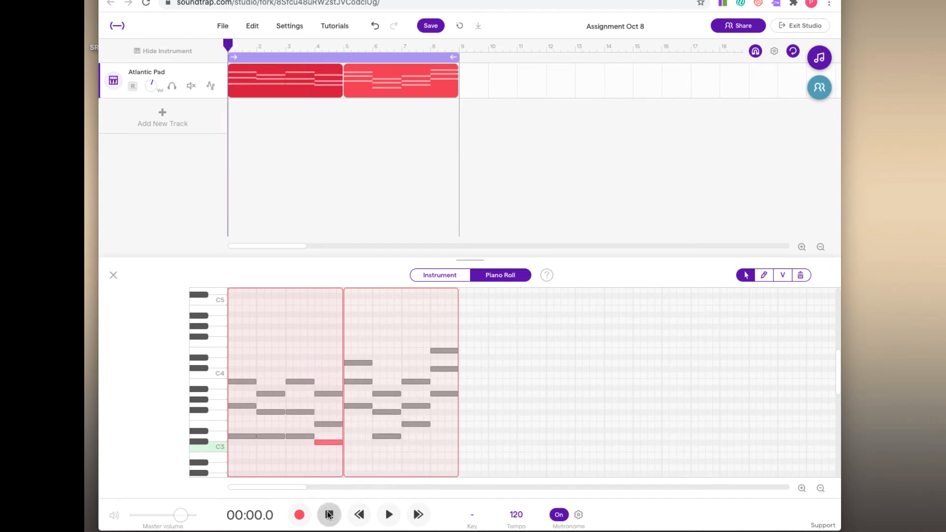
left_click(389, 515)
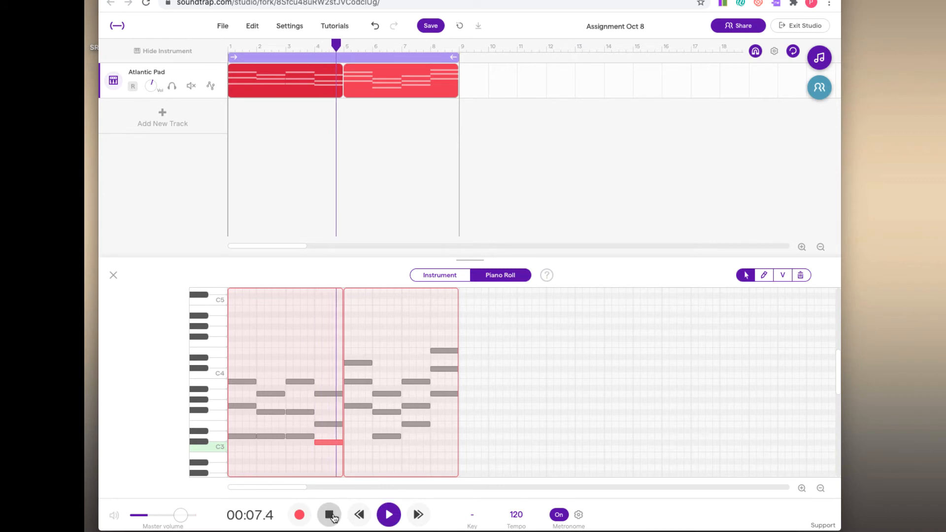
left_click(330, 515)
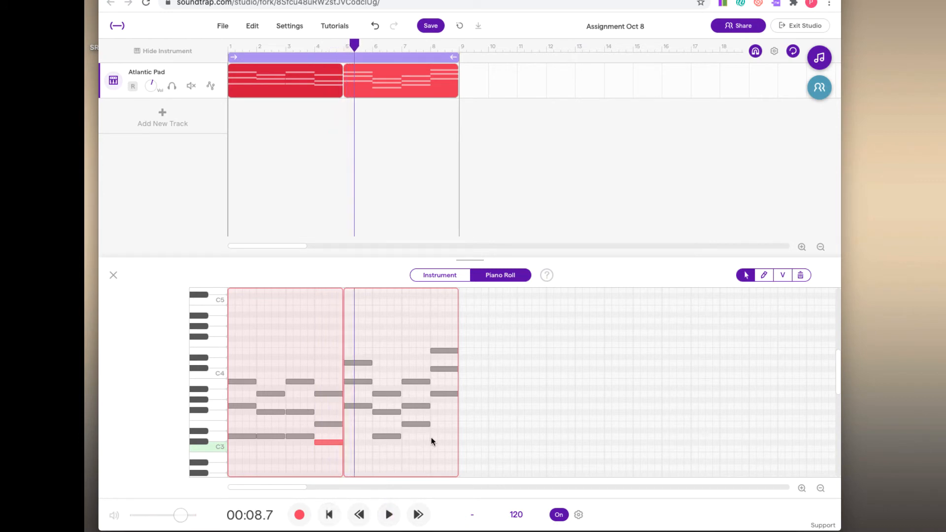
Try to replace the region in measures 5 to 8 with a copy of the revised first four measures
left_click(398, 85)
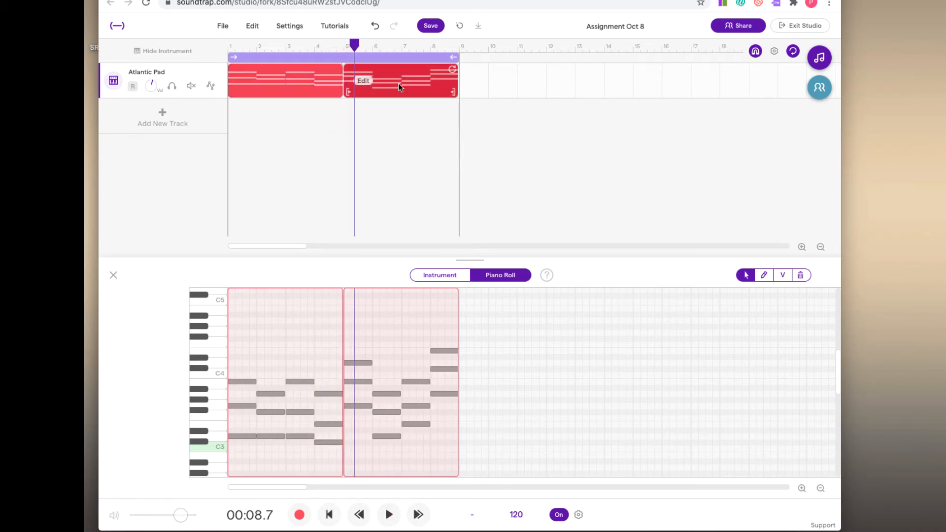
key("Delete")
left_click(308, 82)
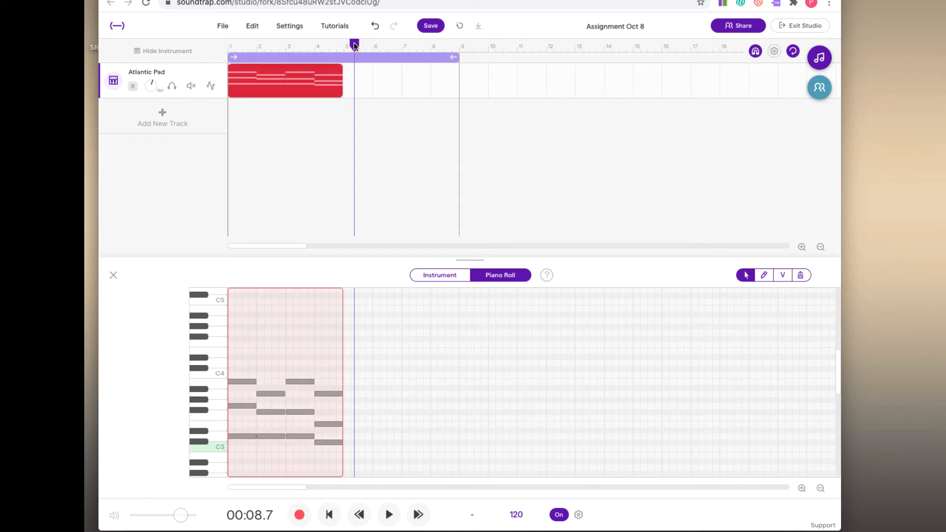
left_click_drag(354, 45, 344, 47)
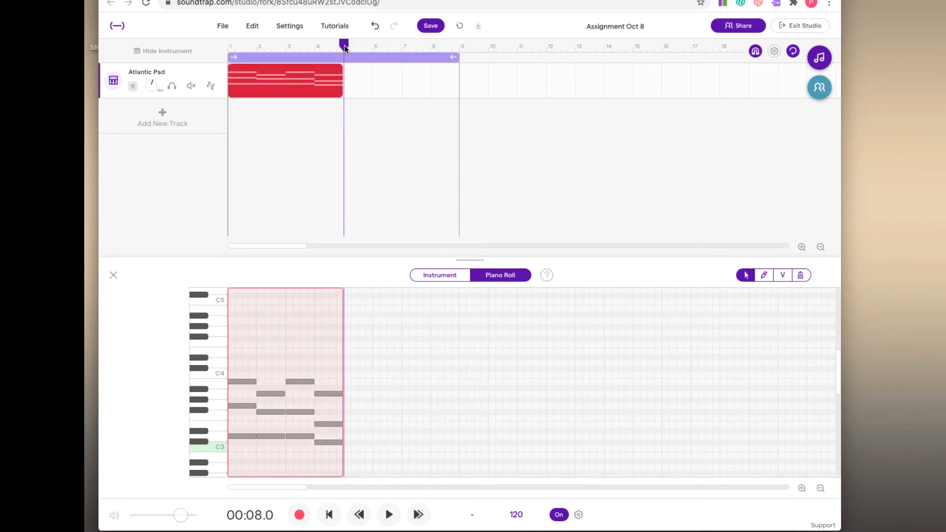
mouse_move(311, 77)
left_click_drag(346, 45, 345, 46)
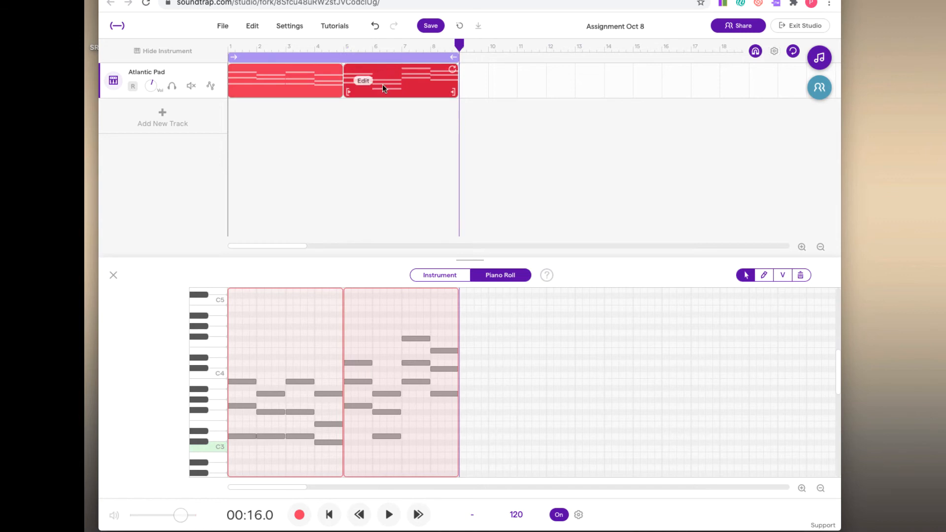
left_click_drag(413, 315, 413, 377)
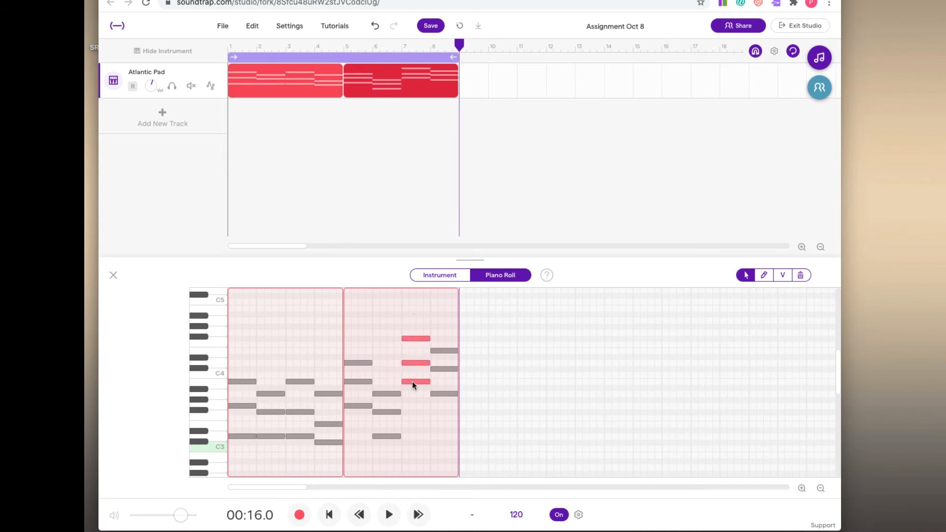
left_click(393, 321)
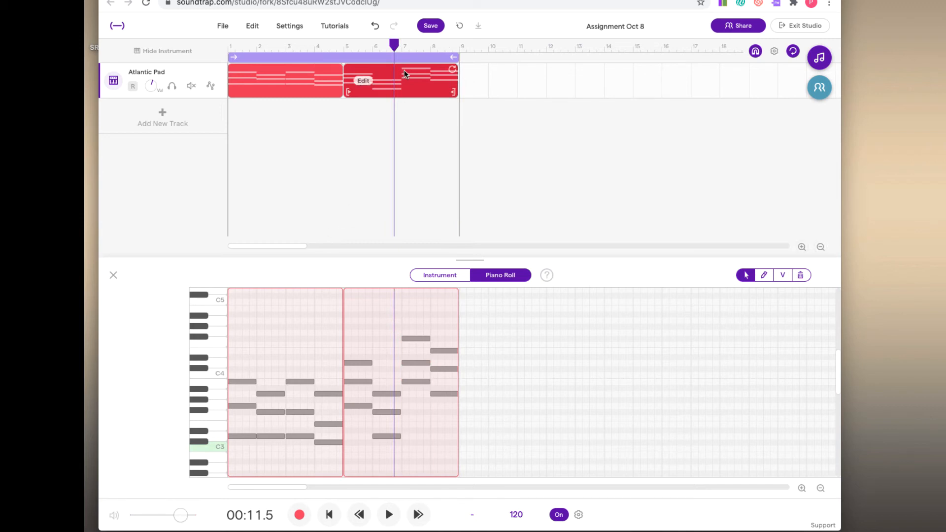
Delete the region in measures 5 to 8 and paste a copy of the revised first region at the start of measure 5
key("Delete")
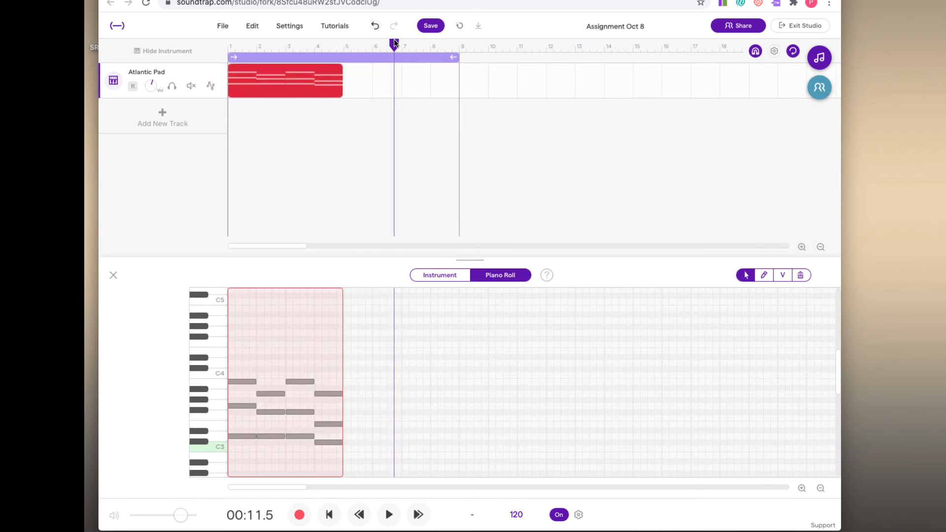
left_click_drag(394, 45, 344, 48)
key("ctrl+v")
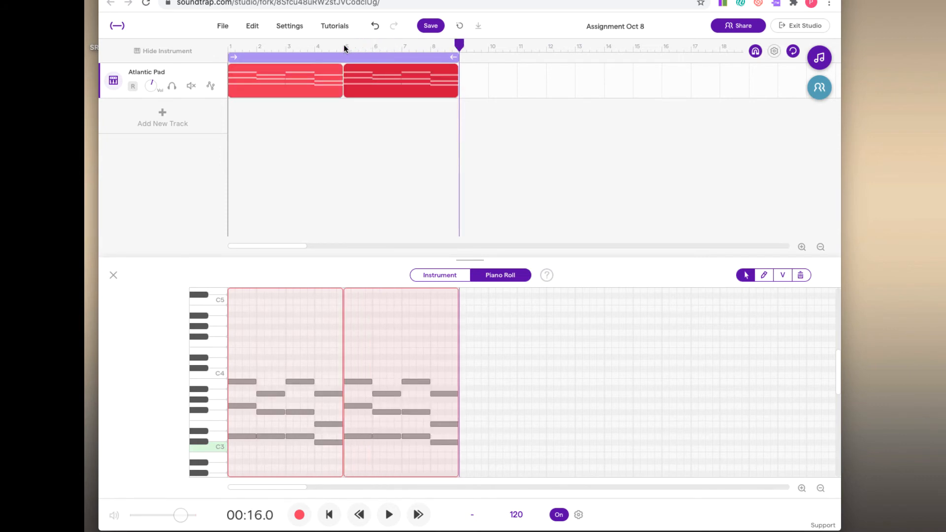
Change the chord in measure 7 into an E chord by raising its bottom note to E3 and its middle note to G3
left_click(410, 348)
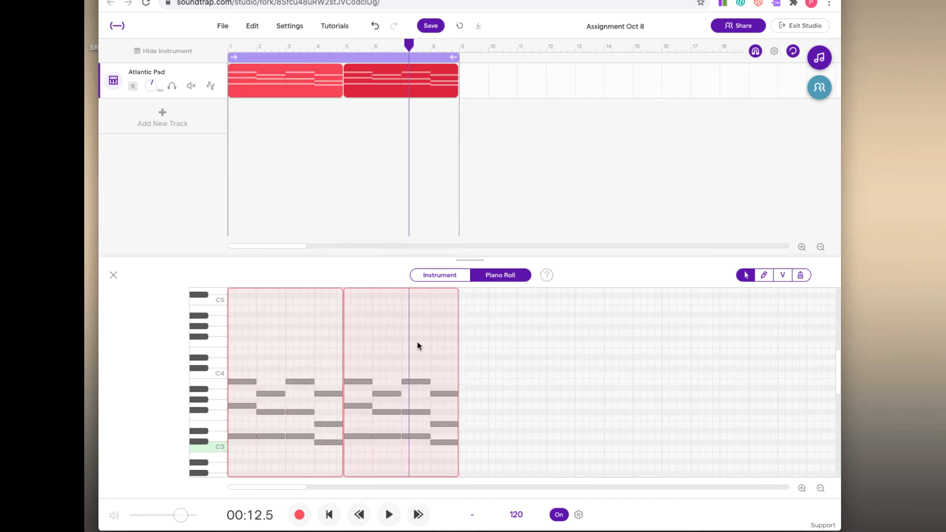
left_click(415, 436)
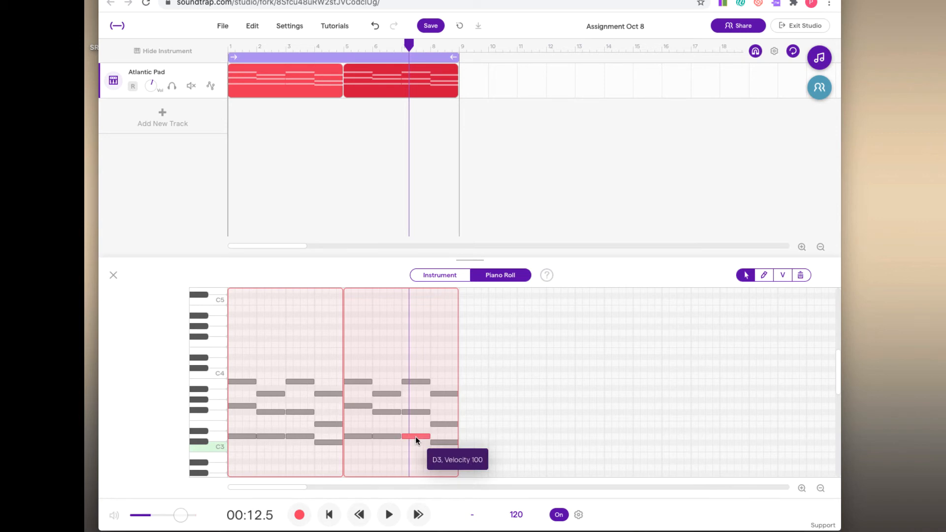
left_click(415, 412)
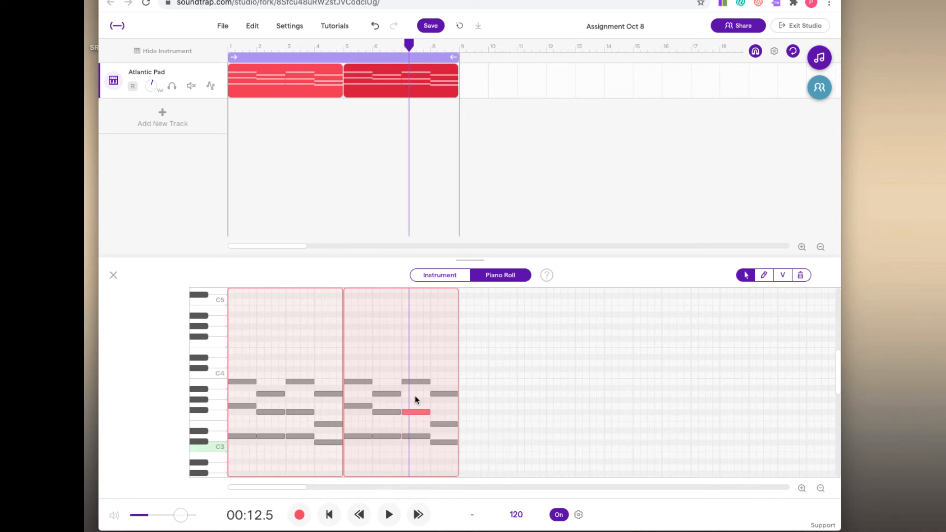
left_click(415, 382)
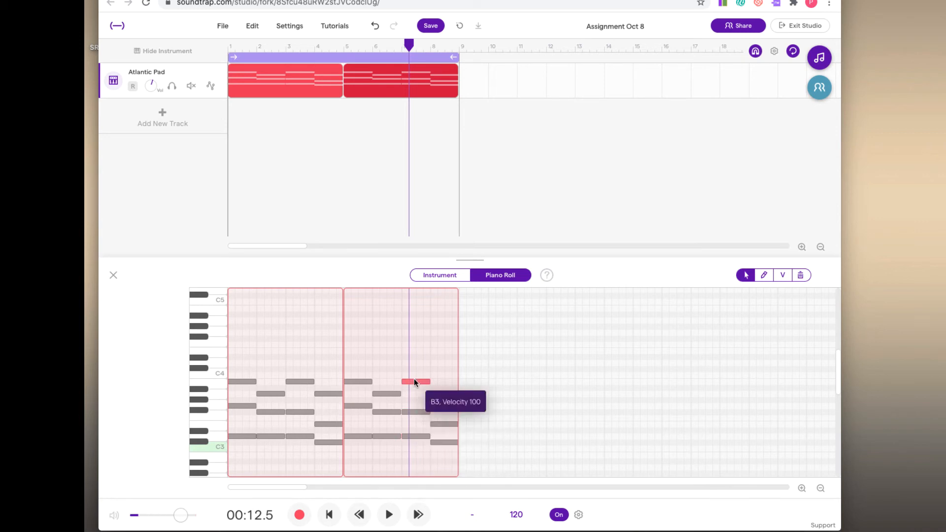
left_click(417, 412)
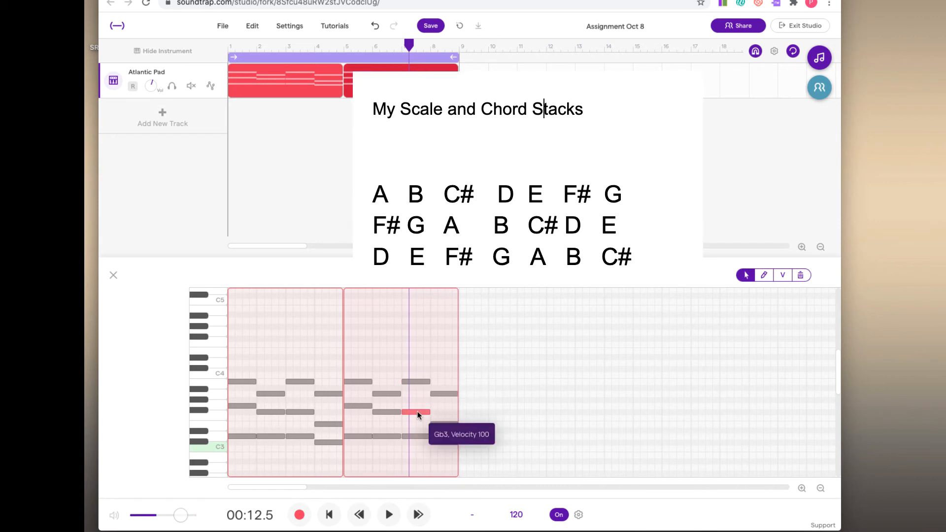
left_click_drag(416, 435, 417, 404)
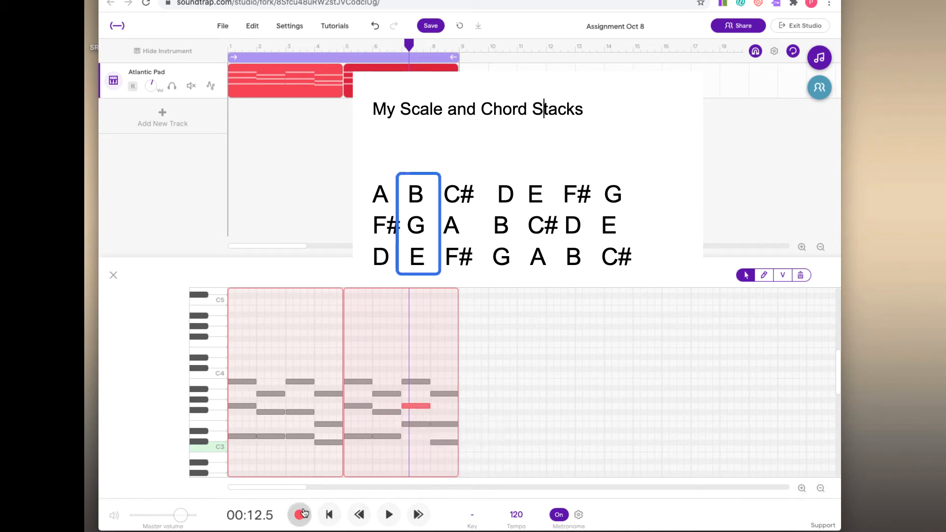
Play back the revised eight-measure chord progression from the beginning and stop it in measure 8
left_click(327, 516)
left_click(388, 515)
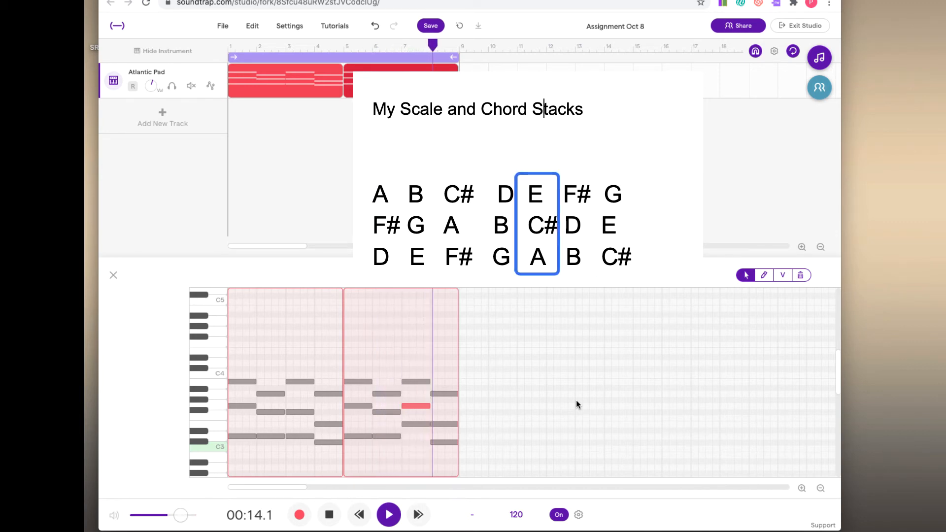
key("space")
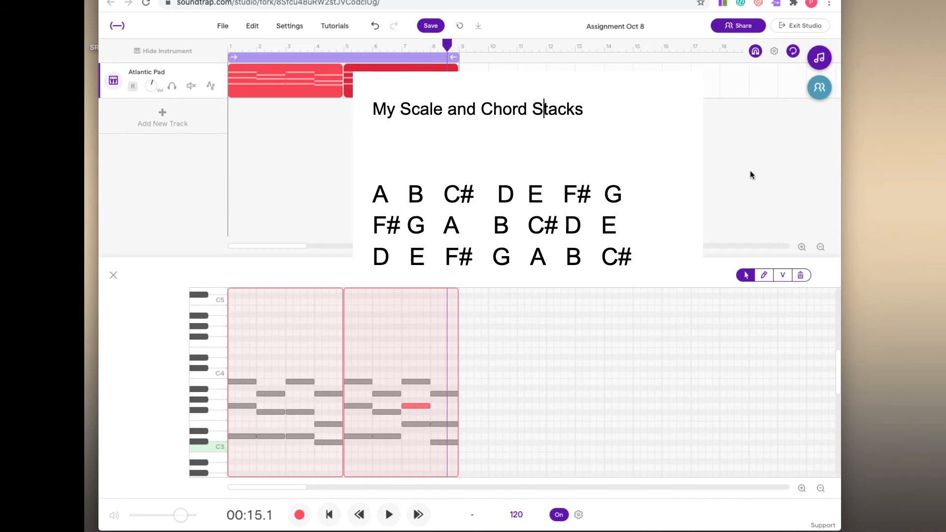
Find the drum loop Brampton - Beat 4 (Full), preview it, and add it as a new track spanning measures 1 to 8
left_click(819, 59)
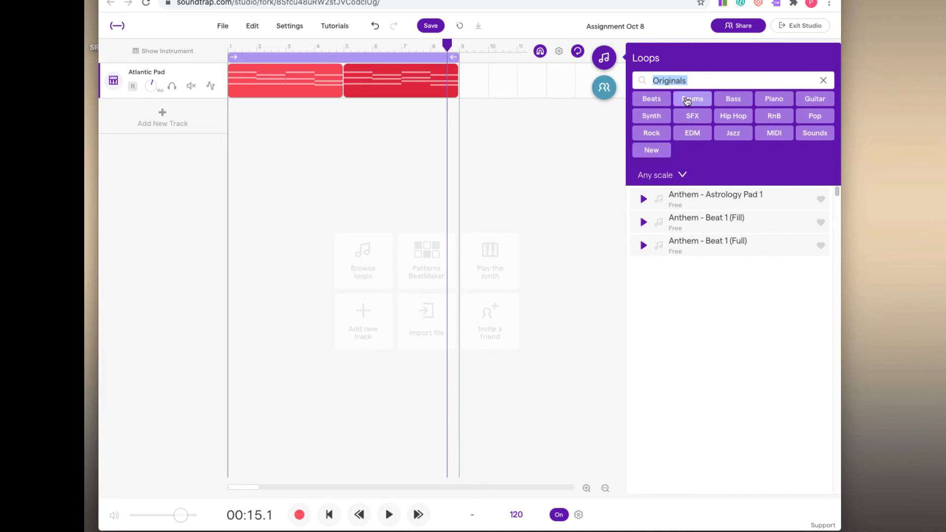
left_click(687, 100)
scroll(748, 365, "down", 5)
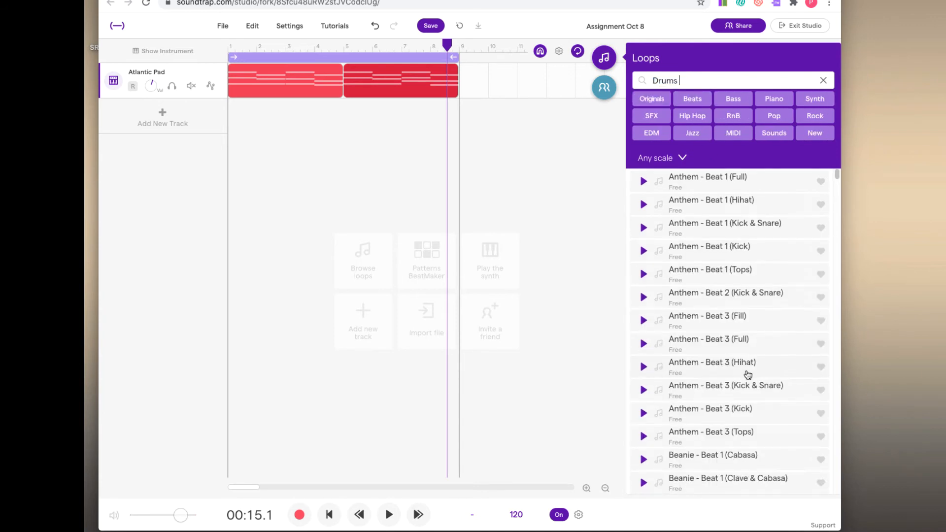
scroll(747, 362, "down", 10)
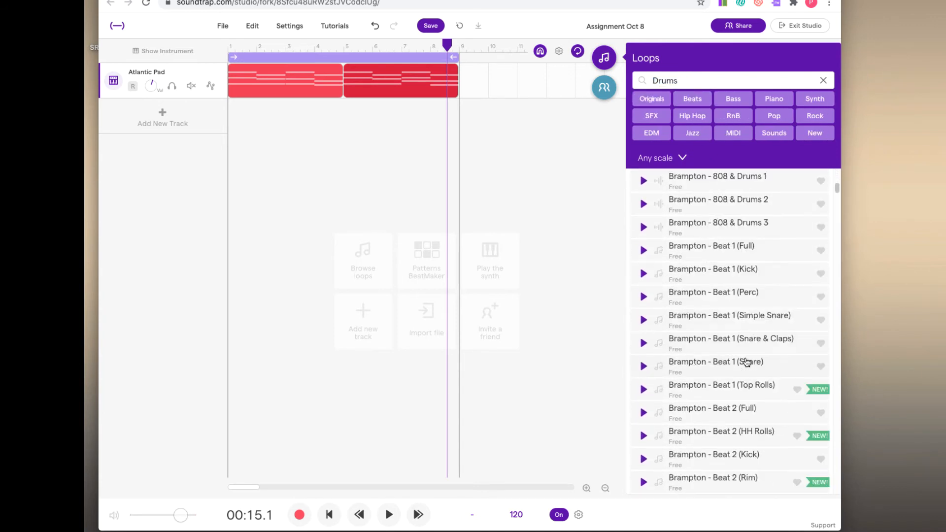
scroll(747, 362, "down", 8)
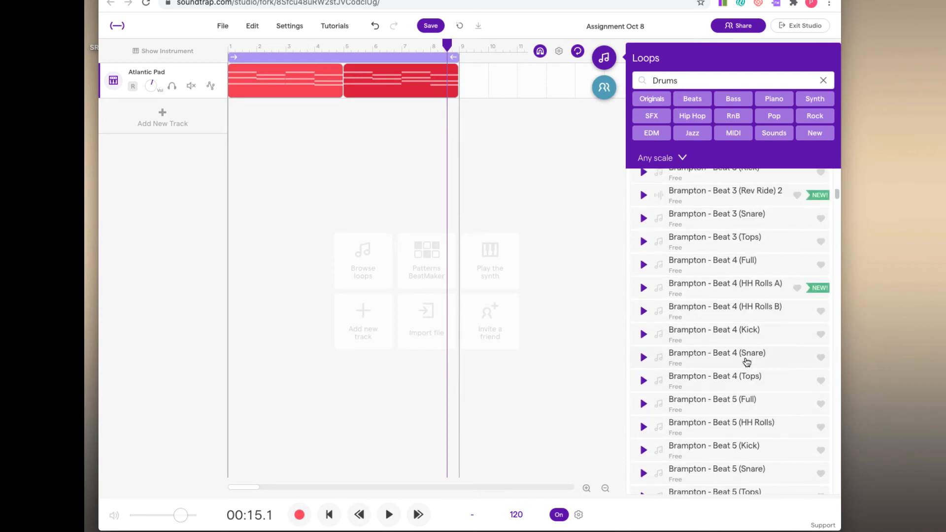
scroll(712, 354, "up", 2)
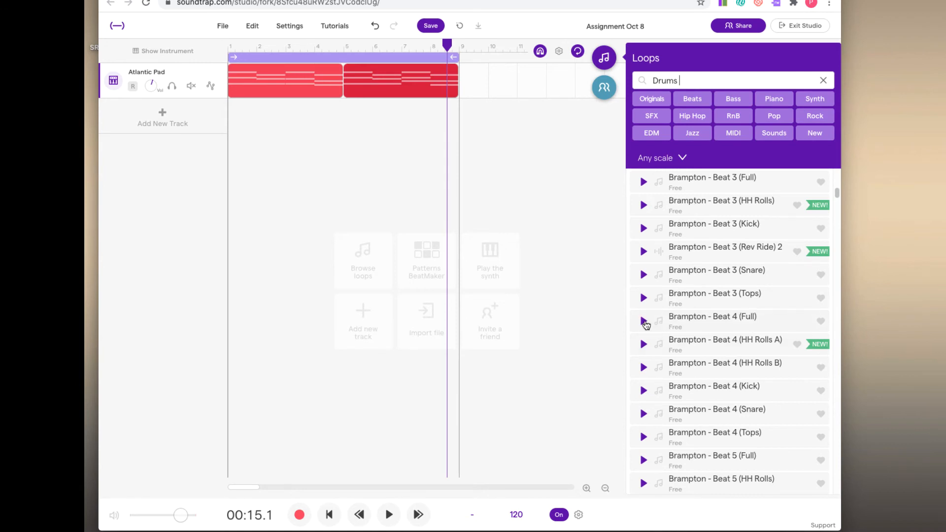
left_click(644, 321)
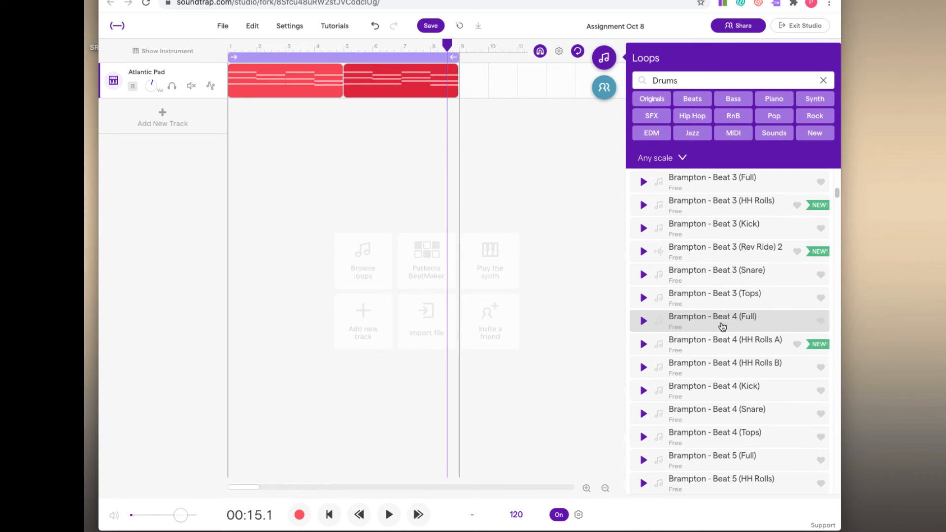
left_click_drag(699, 320, 228, 159)
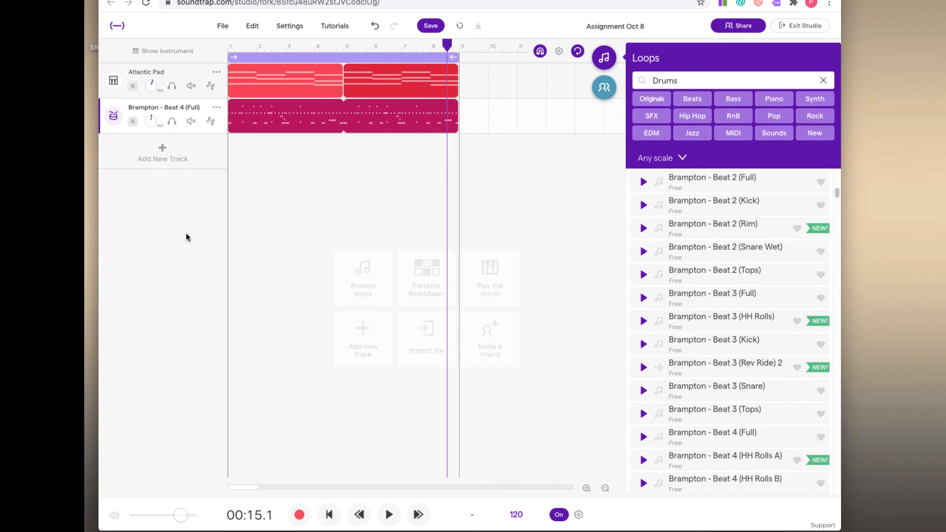
Lower the drum track's volume slightly and play the chords and drums together from the beginning
left_click_drag(150, 122, 147, 138)
left_click(329, 514)
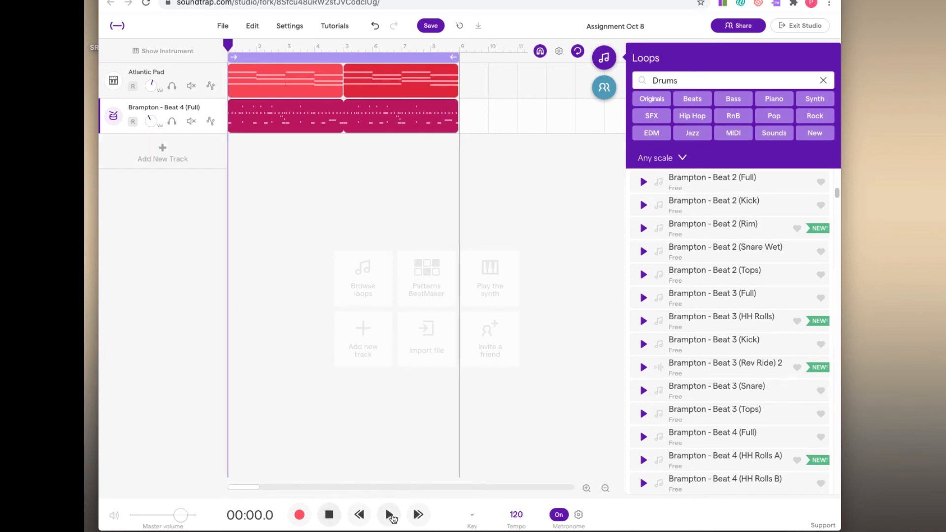
left_click(391, 516)
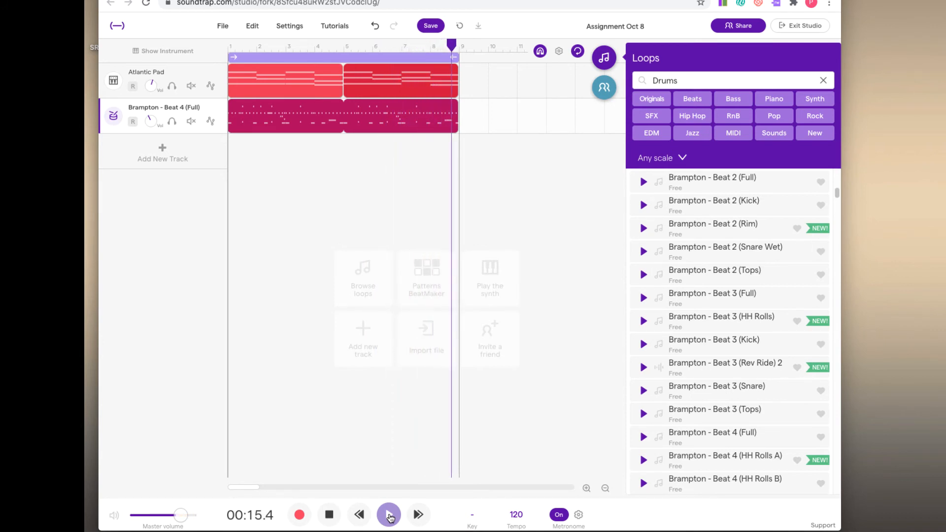
left_click(389, 516)
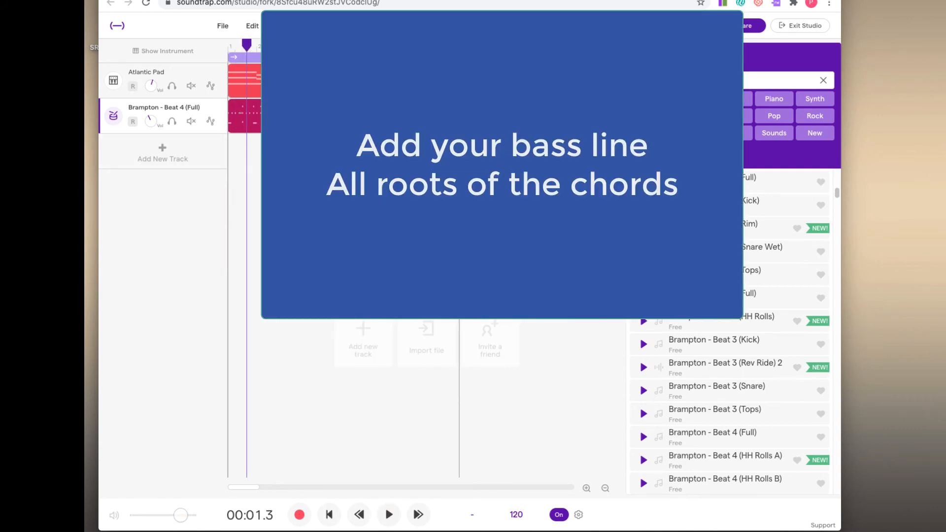
Add a Guitar & bass track and assign it the Darker Bass preset from the Bass - Synth category
left_click(161, 157)
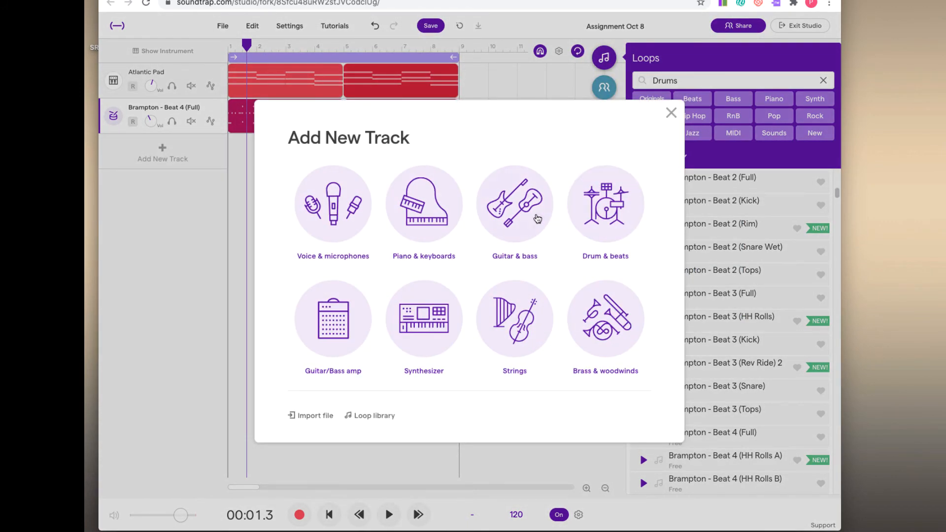
left_click(512, 217)
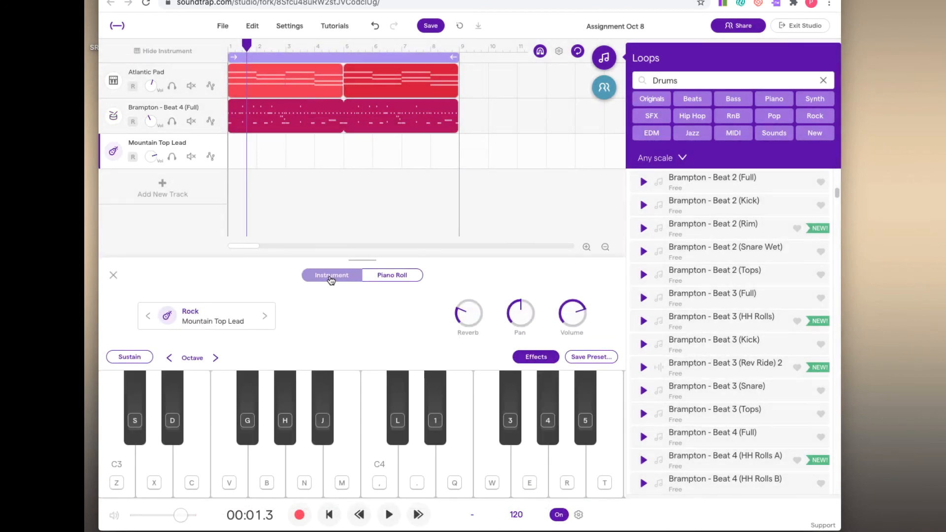
left_click(223, 319)
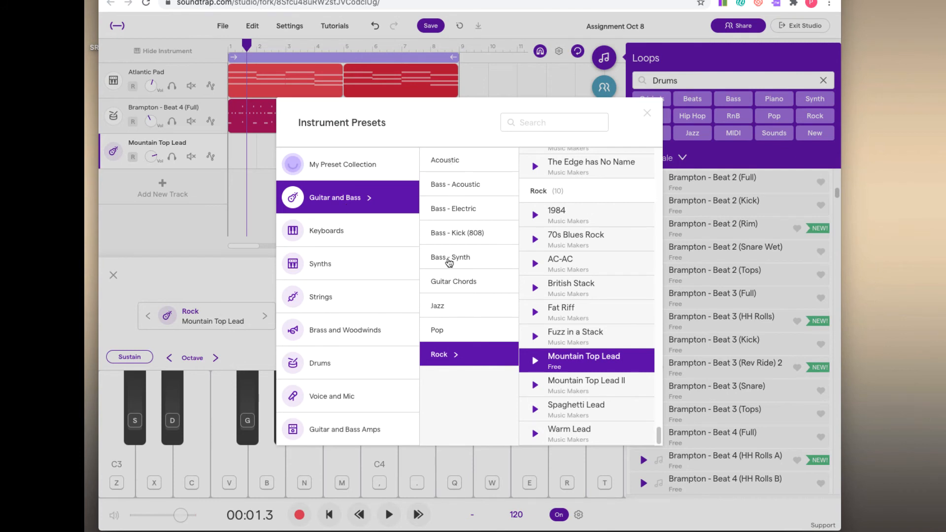
left_click(450, 261)
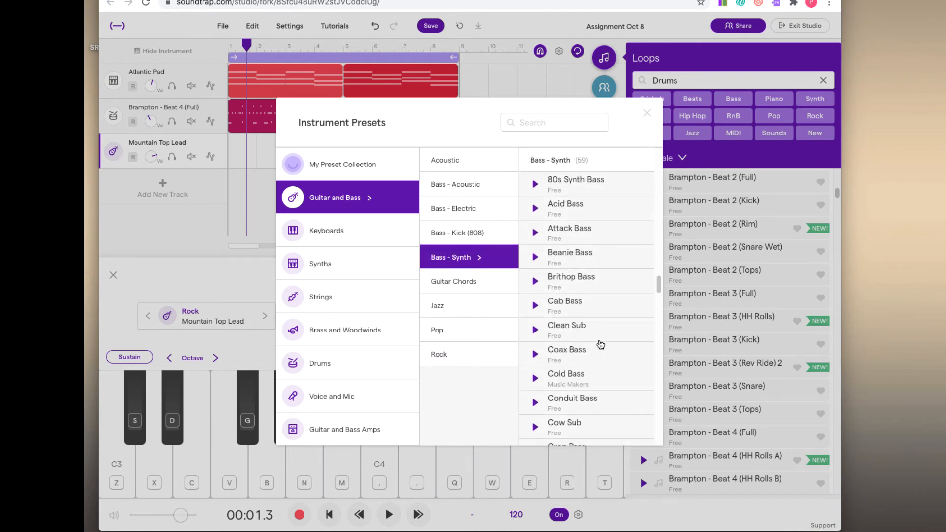
scroll(591, 321, "down", 3)
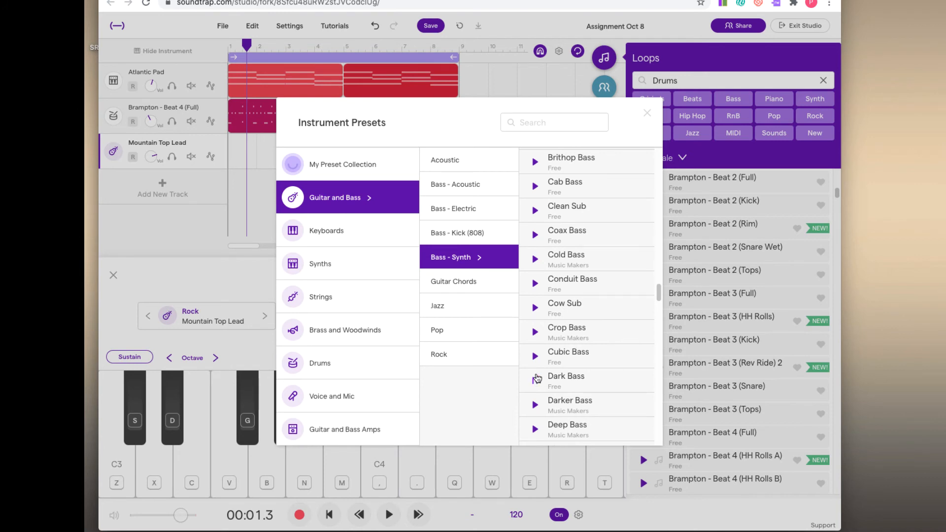
left_click(536, 410)
left_click(574, 402)
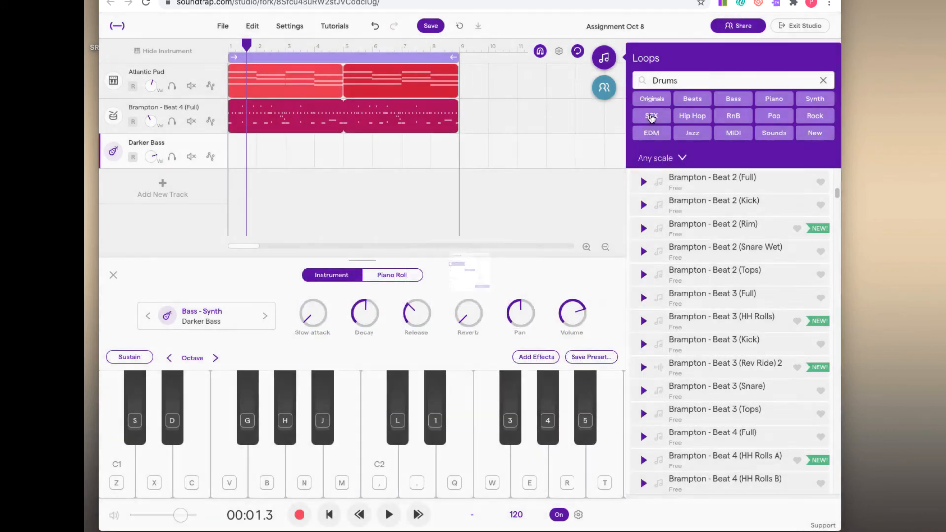
left_click(646, 114)
Solo the Darker Bass track and create an empty region on it spanning measures 1 to 8
left_click(170, 154)
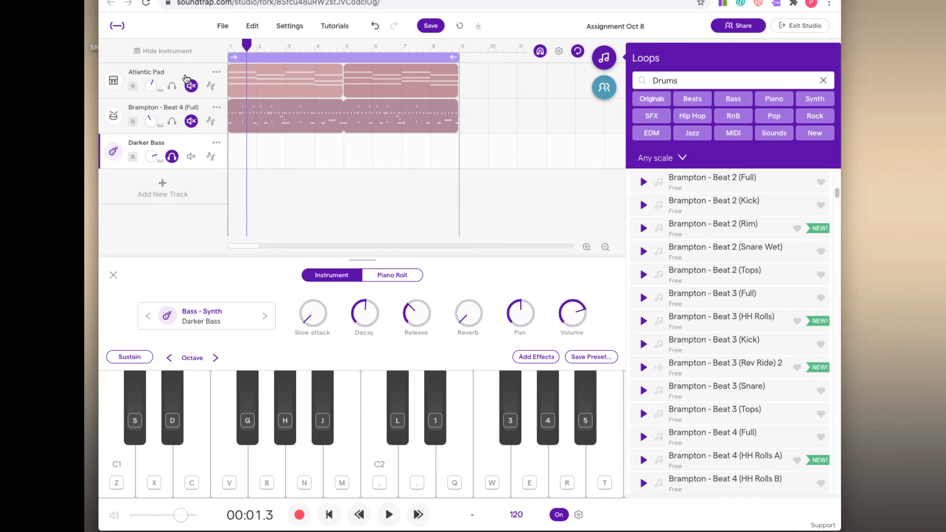
left_click(177, 76)
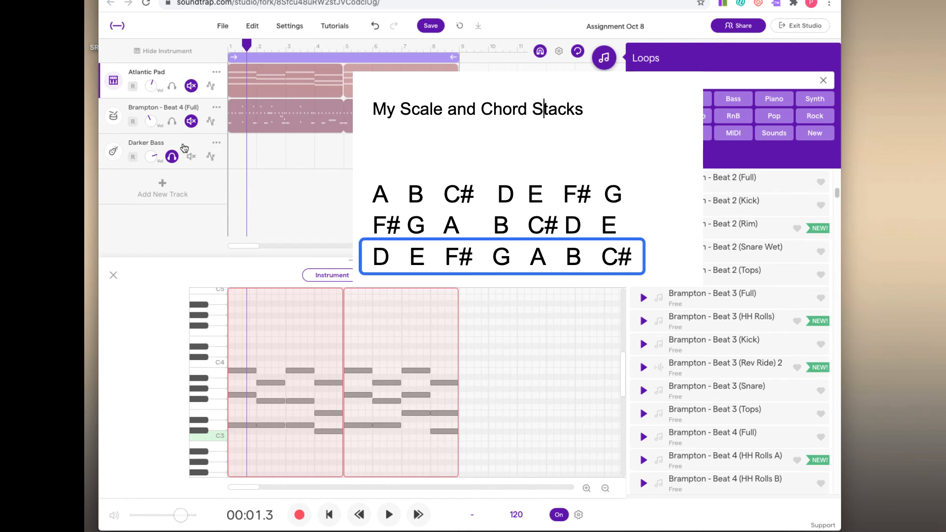
left_click(241, 154)
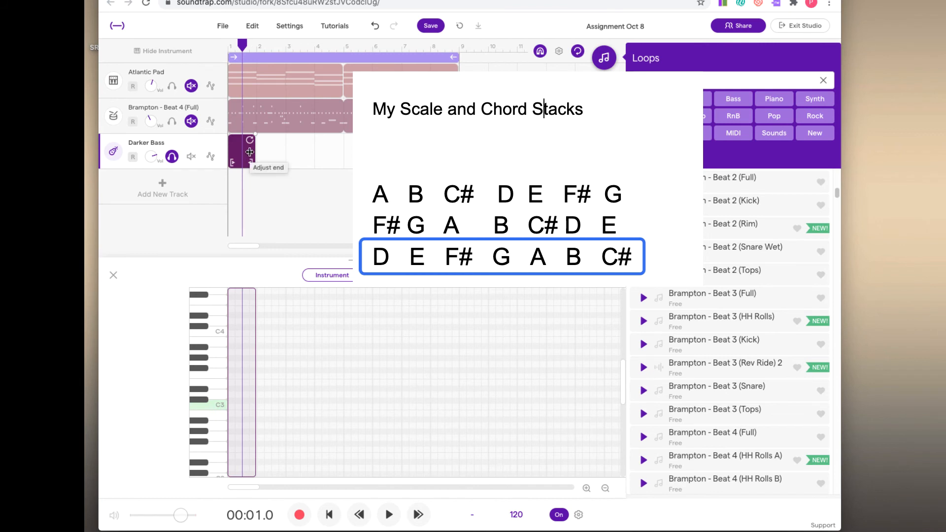
left_click_drag(254, 155, 458, 155)
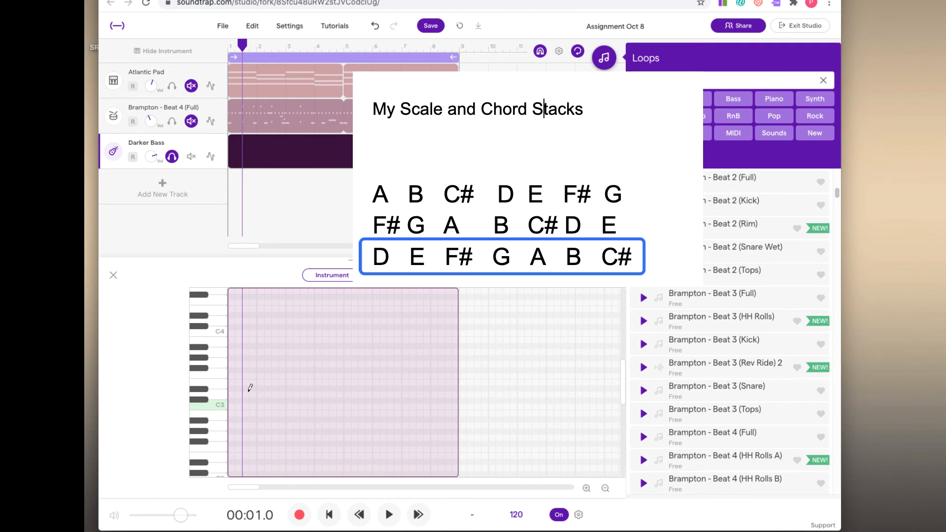
left_click(329, 514)
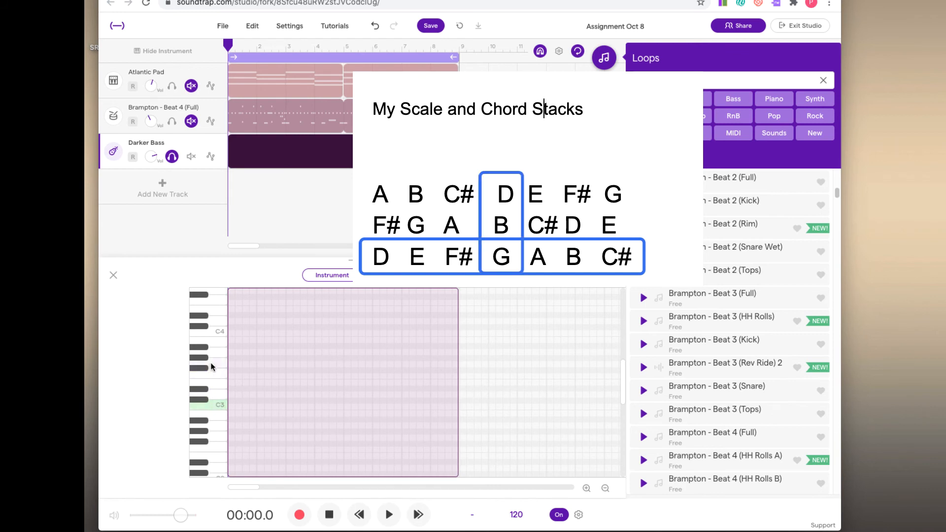
Audition low piano roll keys on the bass track and draw a one-measure G1 note in measure 1
left_click(214, 363)
scroll(220, 424, "down", 2)
scroll(220, 425, "down", 1)
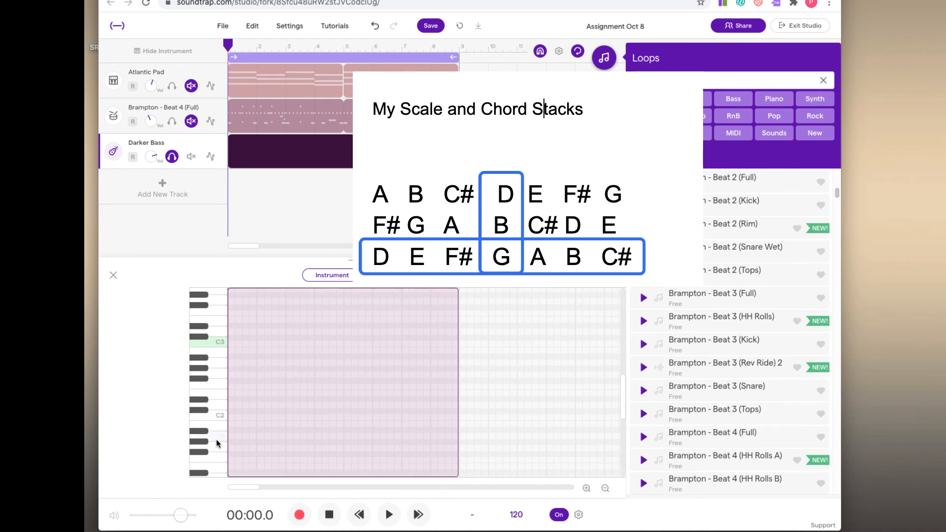
left_click(217, 442)
scroll(217, 446, "down", 4)
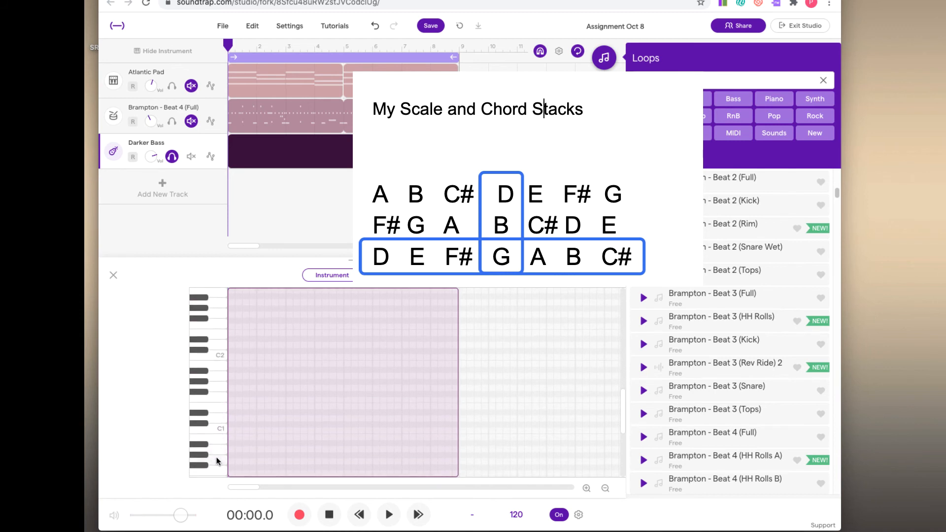
left_click(217, 461)
left_click(217, 386)
left_click(230, 388)
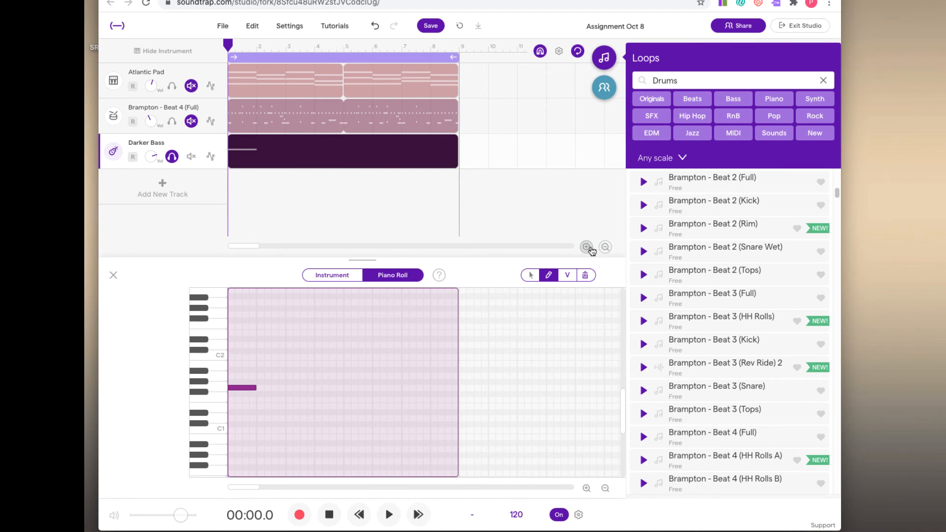
Solo the chord and drum tracks too and play measure 1 with the G1 bass note
left_click(586, 246)
left_click(587, 248)
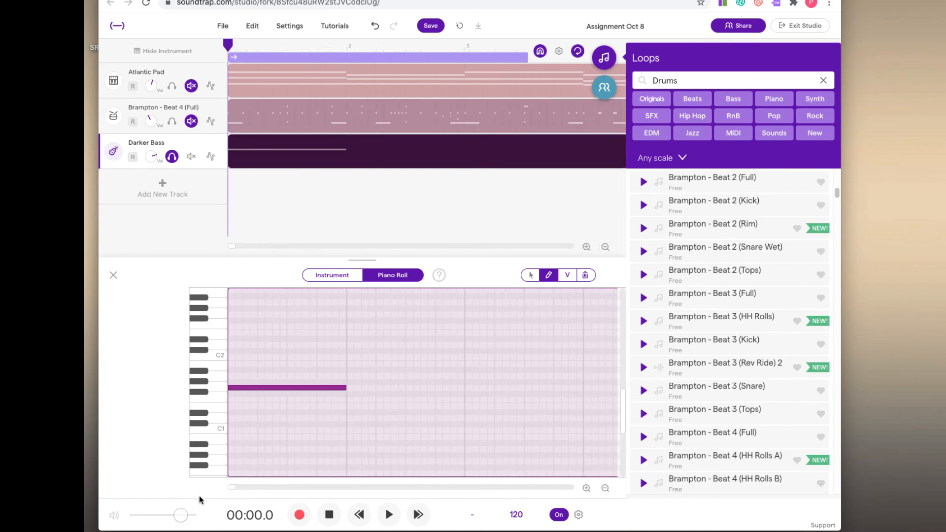
key("space")
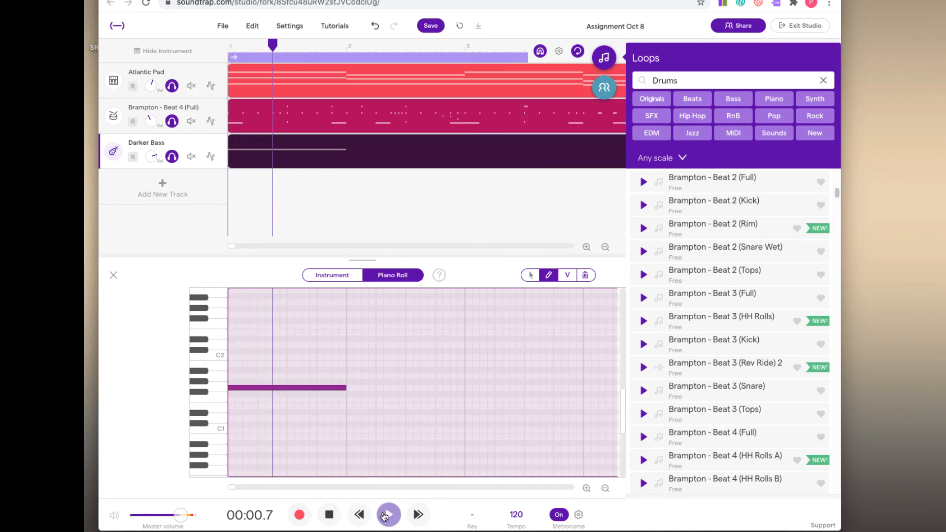
key("space")
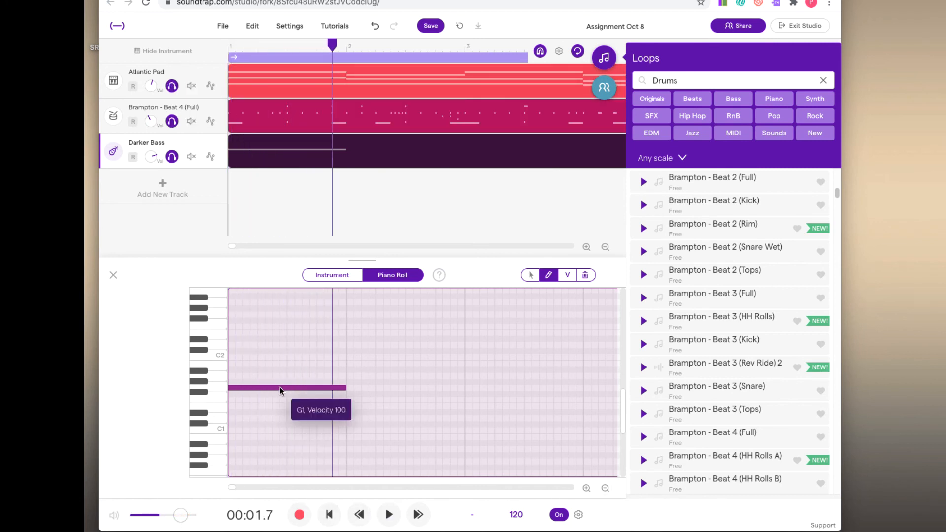
Replace the bass note in measure 1 with a one-measure G0 note, an octave lower
left_click_drag(287, 387, 275, 458)
key("space")
scroll(424, 390, "down", 3)
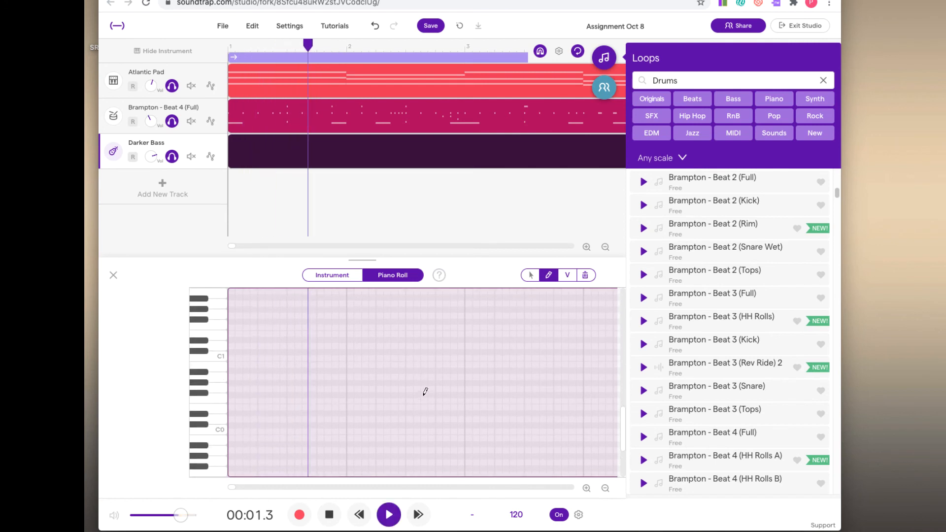
key("space")
left_click(233, 431)
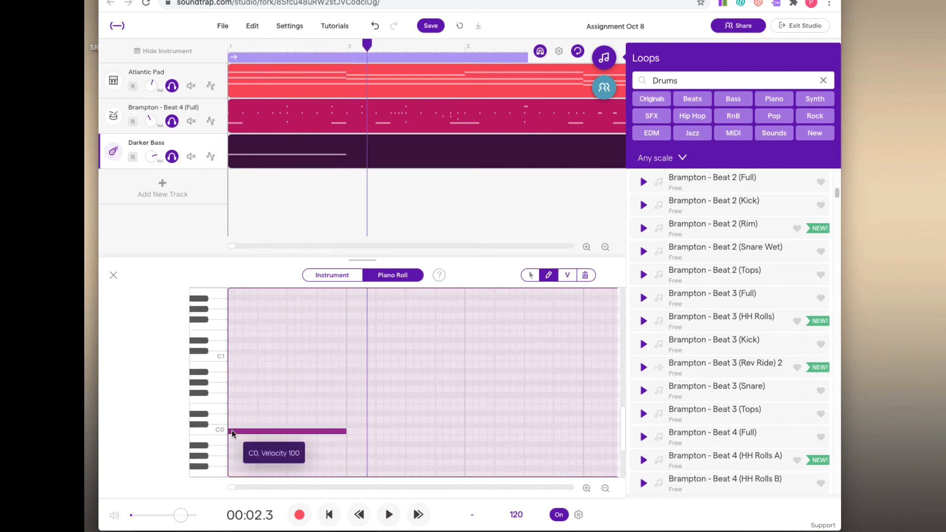
left_click_drag(233, 431, 236, 386)
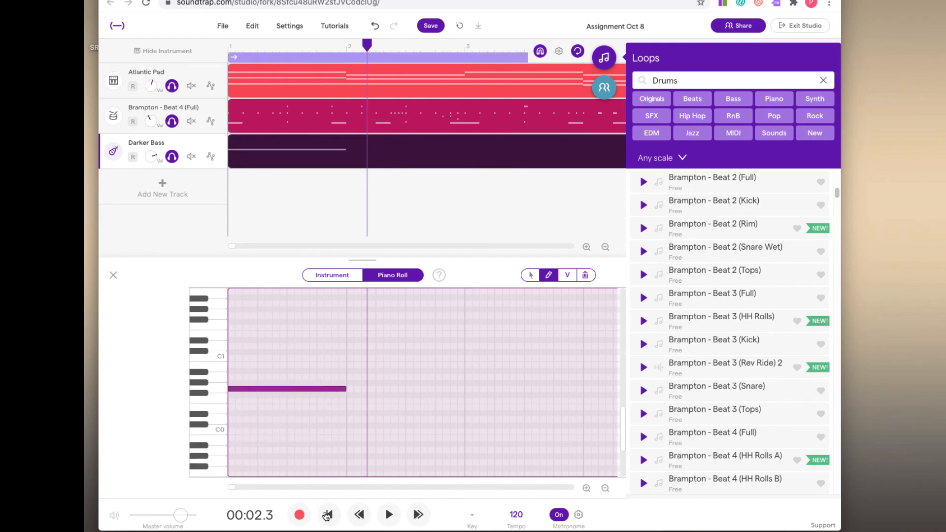
Play back measure 1 from the beginning with the G0 bass note
left_click(329, 514)
left_click(389, 514)
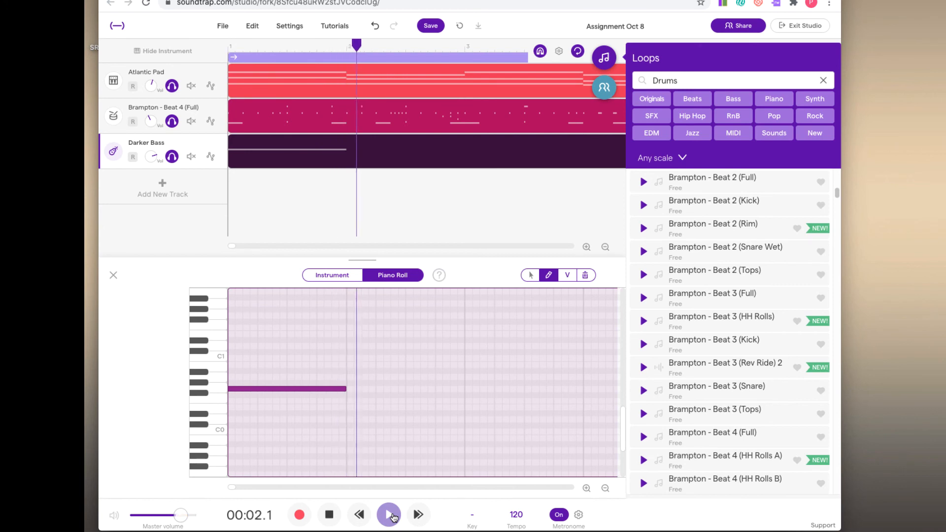
left_click(389, 514)
Copy the G0 bass note into measure 2, place the copy on D1, and play it back with the chords
mouse_move(316, 390)
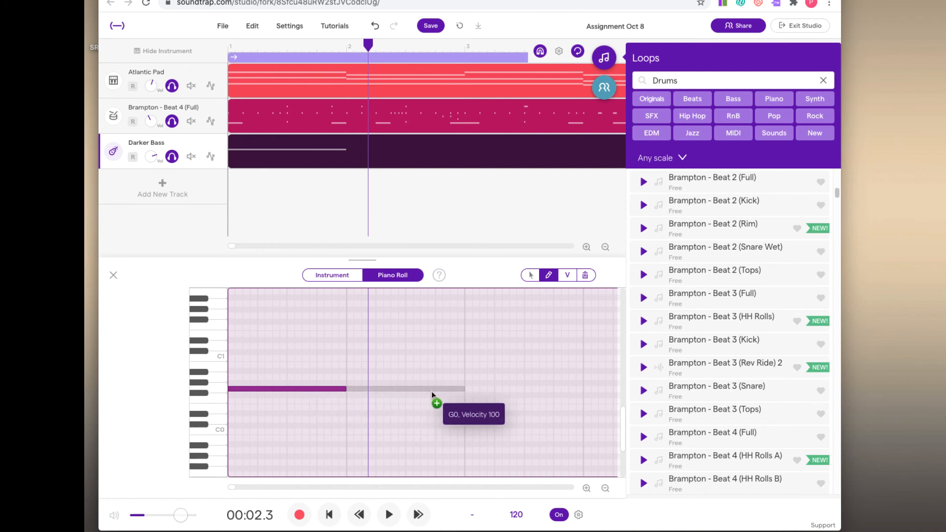
left_click_drag(409, 389, 409, 347)
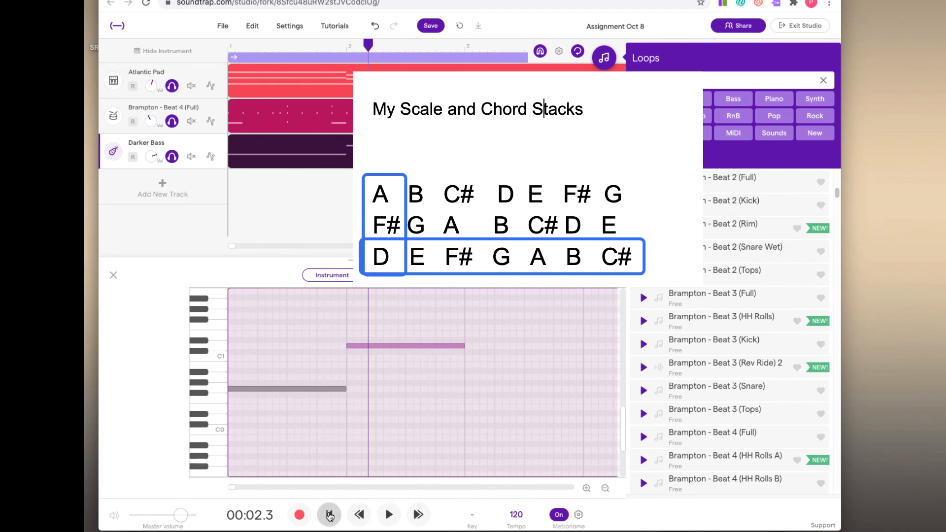
left_click(358, 515)
left_click(387, 515)
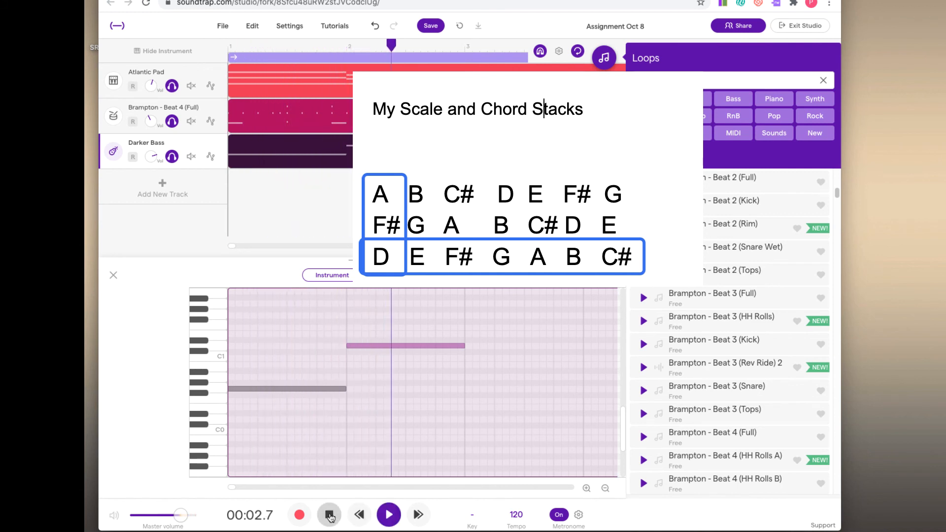
left_click(330, 515)
mouse_move(385, 346)
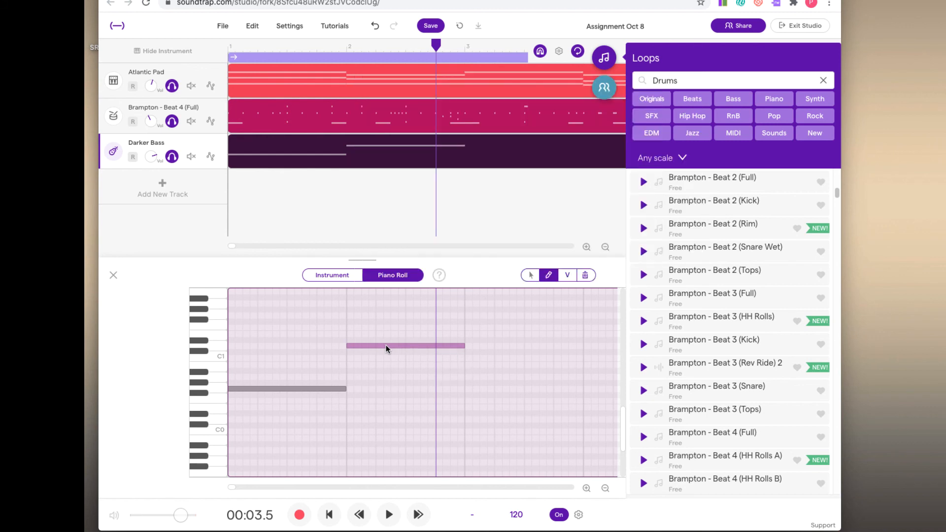
Copy the one-measure D1 bass note and place the copy on B0 in measure 3
mouse_move(386, 345)
left_mouse_down()
mouse_move(462, 346)
mouse_move(386, 347)
left_mouse_up()
left_click(389, 394)
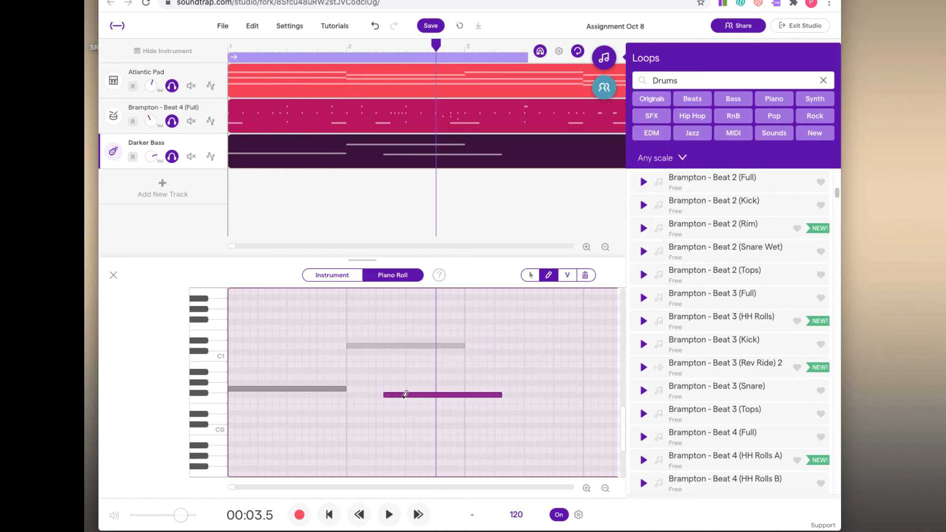
left_click_drag(403, 395, 484, 366)
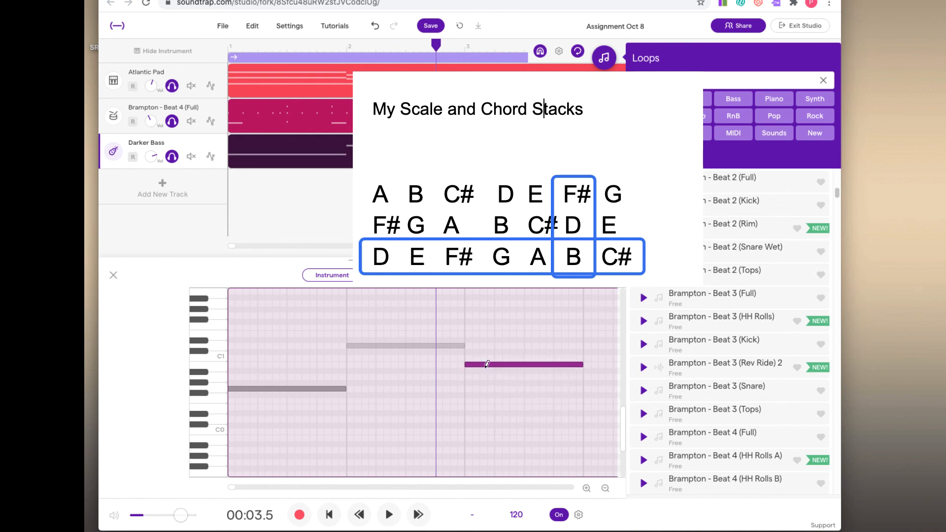
Play the first three measures from the beginning to hear the bass notes against the chords and drums
left_click(348, 515)
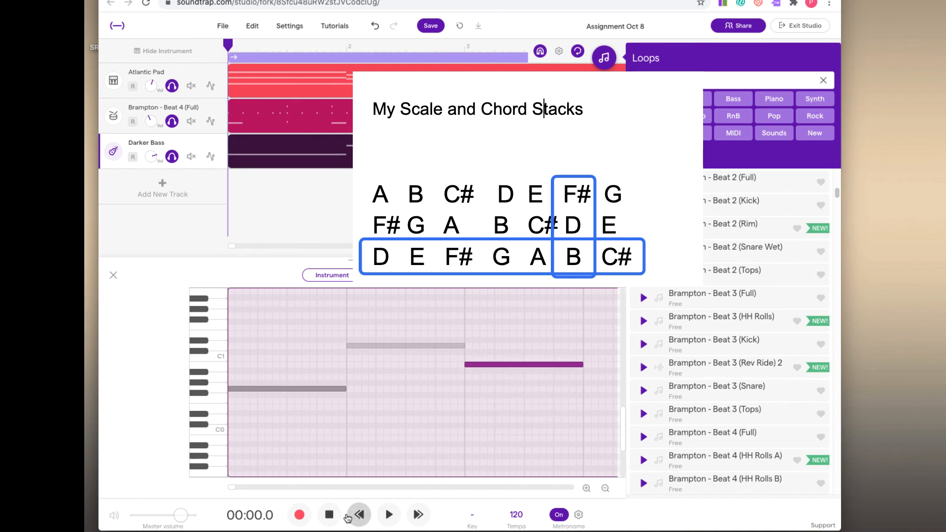
left_click(383, 515)
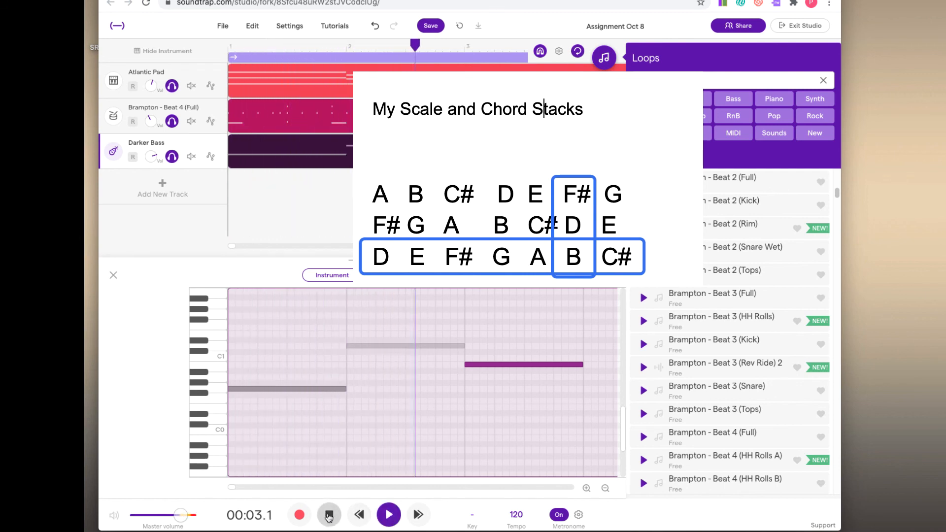
left_click(329, 517)
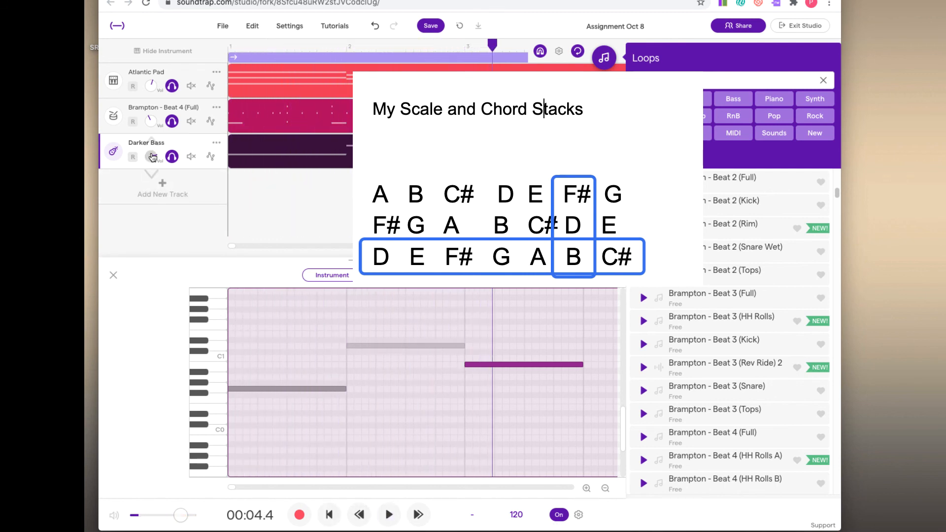
left_click(329, 515)
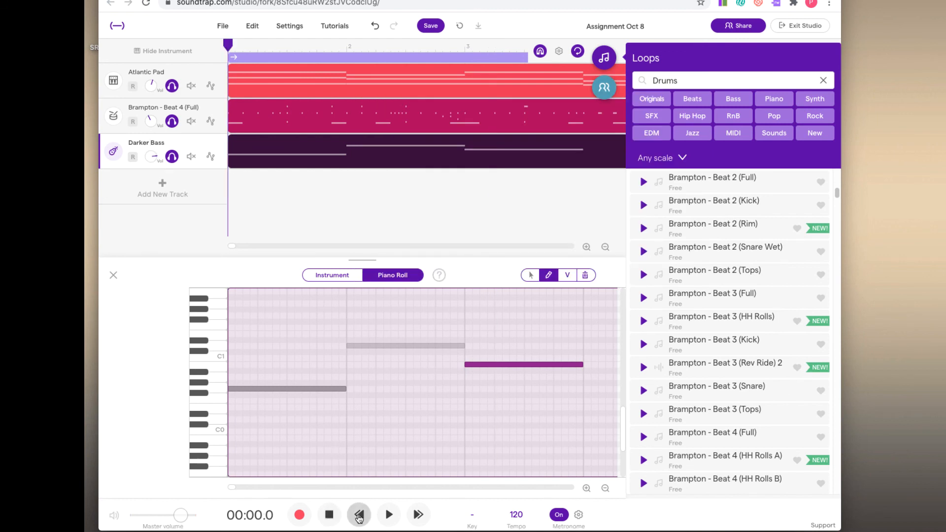
left_click(387, 515)
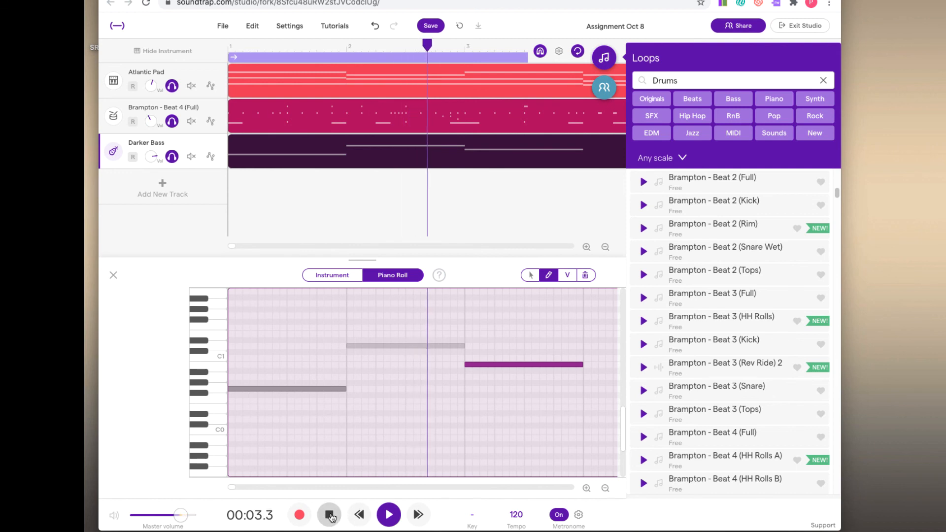
left_click(330, 515)
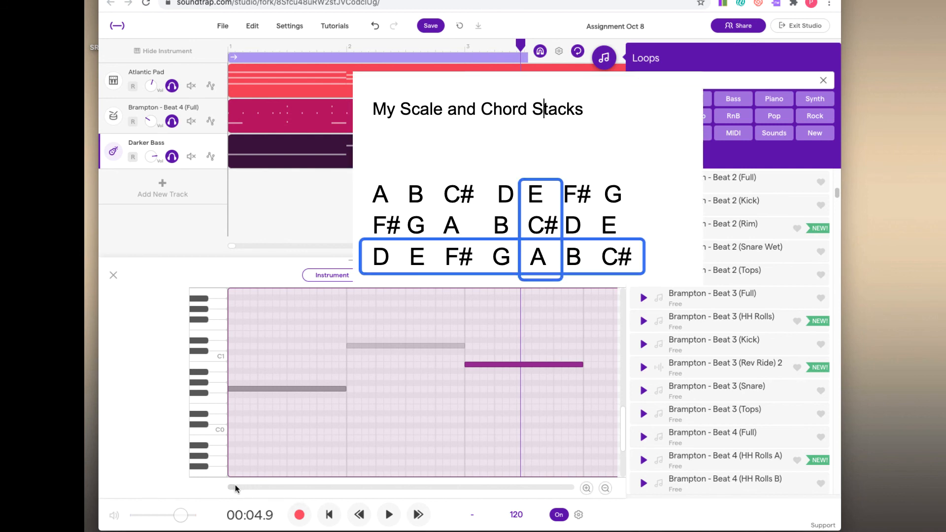
Copy the B0 bass note into measure 4 and place the copy on A0
left_click_drag(235, 486, 239, 486)
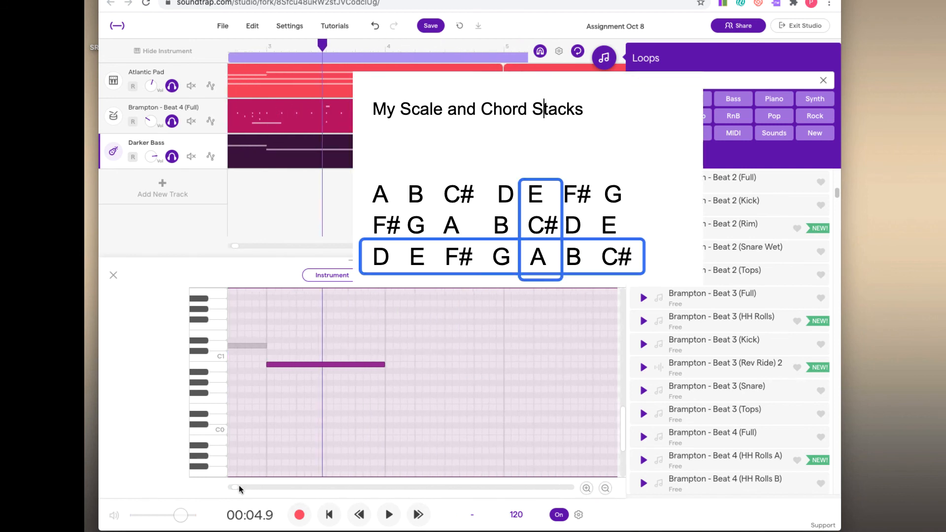
left_click(322, 365)
left_click(386, 376)
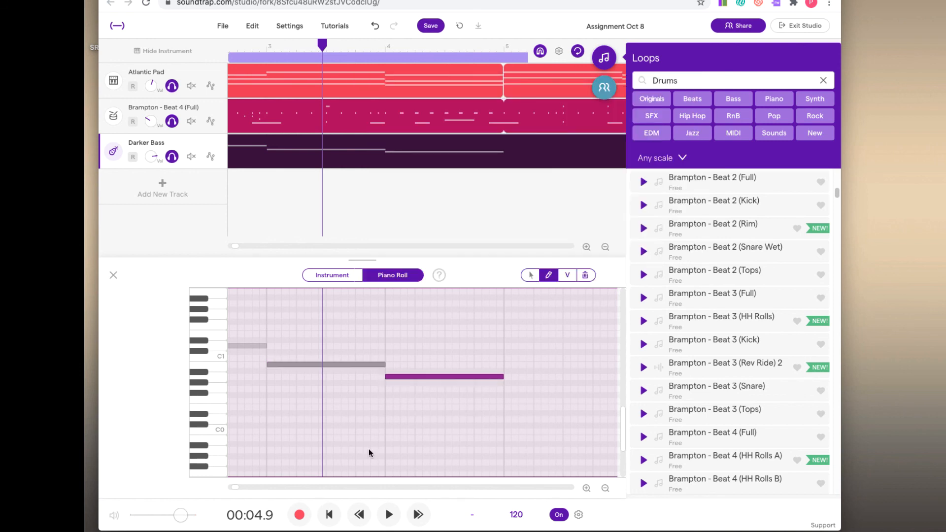
Play back the four-measure bass line with the chords and drums from the beginning
left_click(328, 514)
left_click(388, 514)
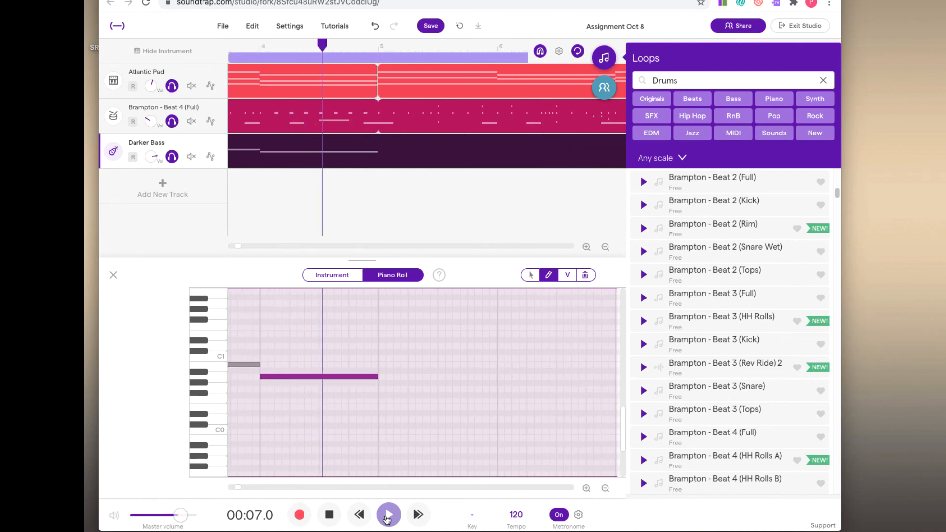
left_click(388, 515)
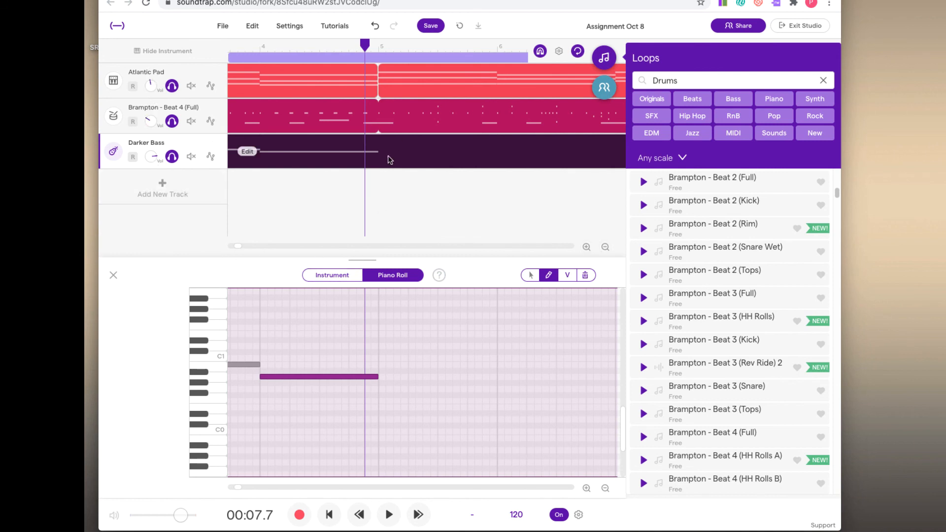
Shorten the Darker Bass region to measures 1–4 and duplicate it across measures 5–8
left_click_drag(239, 246, 242, 247)
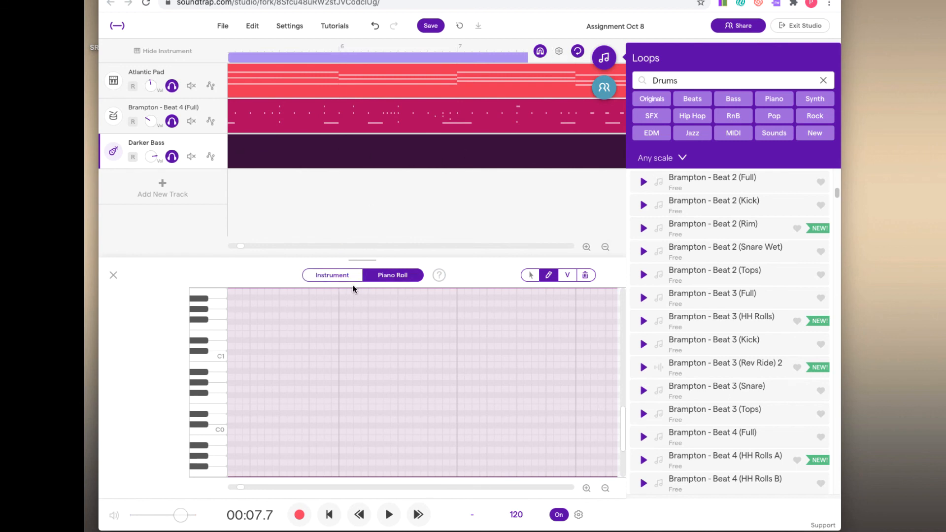
left_click(604, 247)
left_click(605, 247)
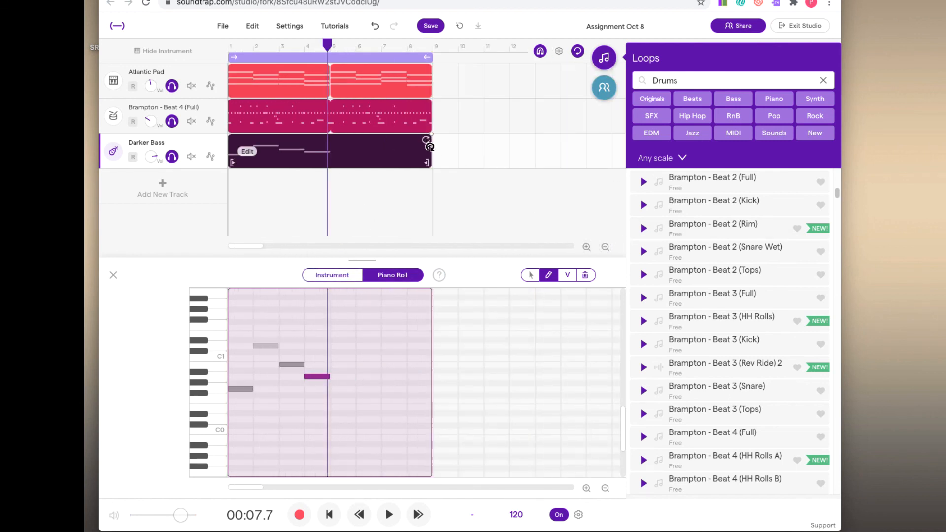
left_click_drag(413, 166, 377, 156)
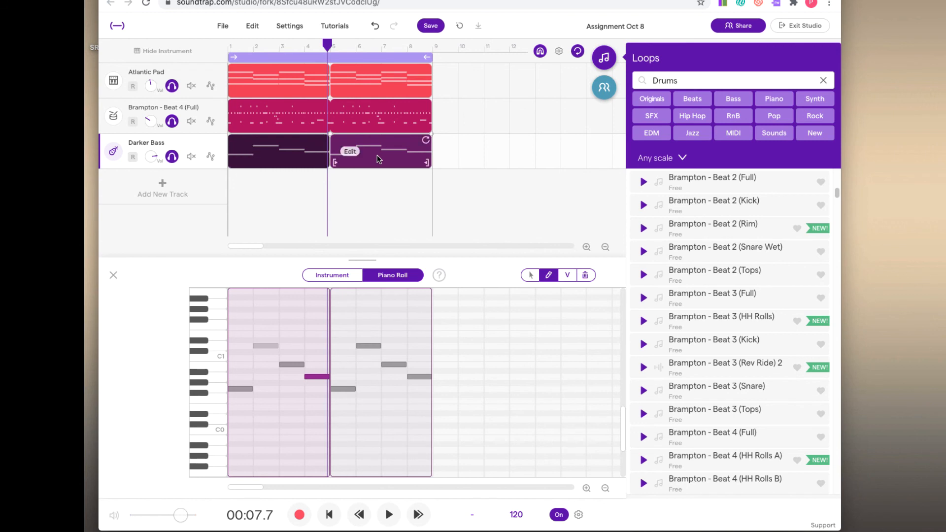
Lower the measure 7 bass note in the duplicated Darker Bass region to E0
left_click(378, 159)
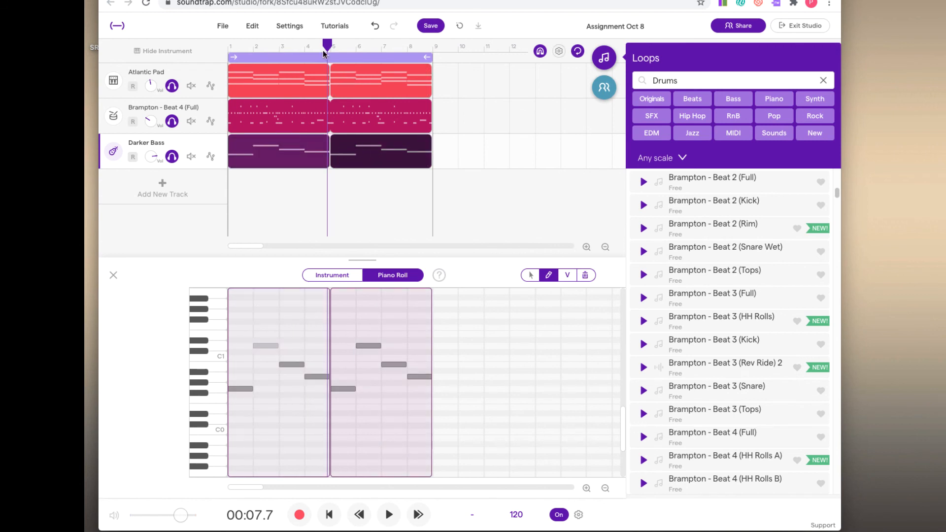
left_click_drag(328, 44, 333, 46)
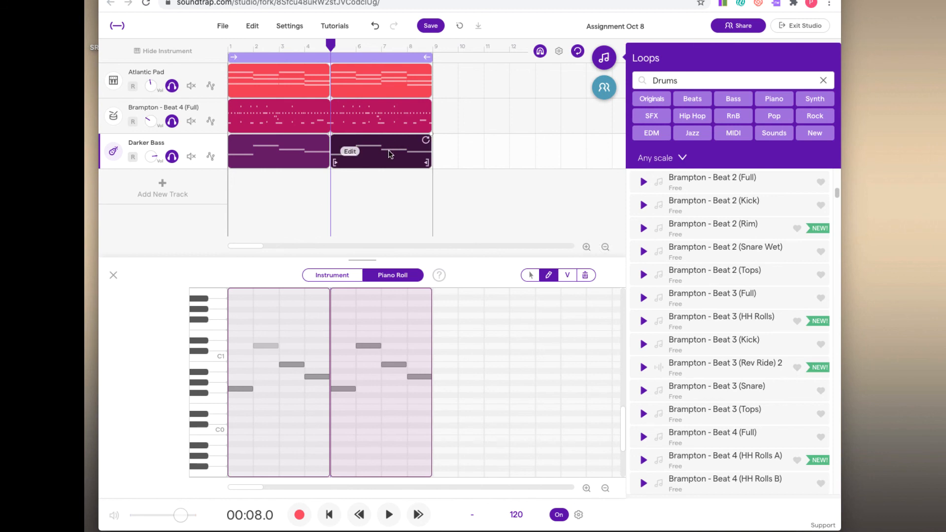
left_click(389, 365)
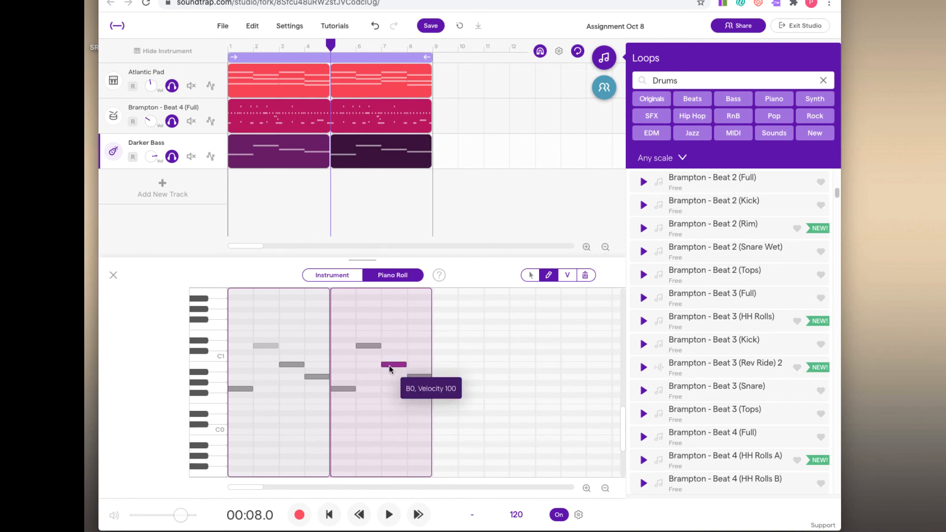
left_click_drag(389, 365, 390, 410)
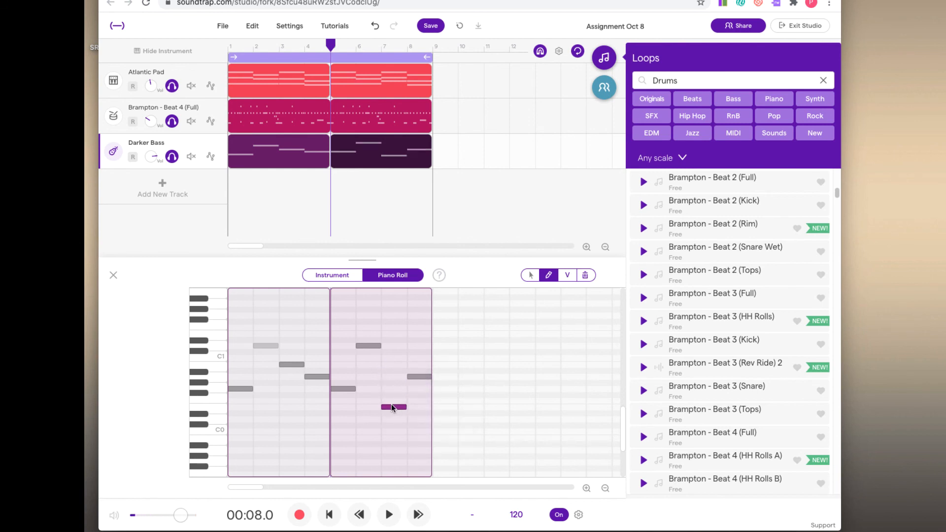
Play back the arrangement from the beginning with the changed measure 7 bass note
left_click(329, 514)
left_click(385, 515)
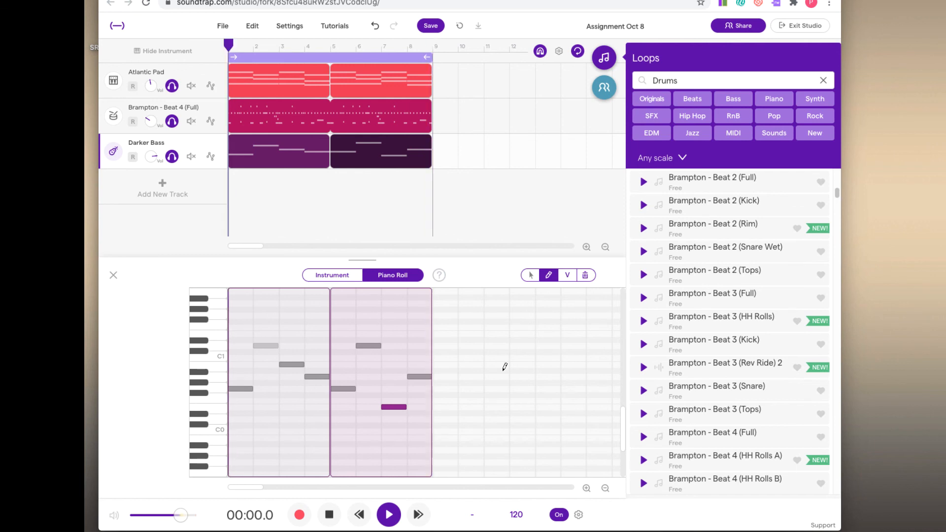
key("space")
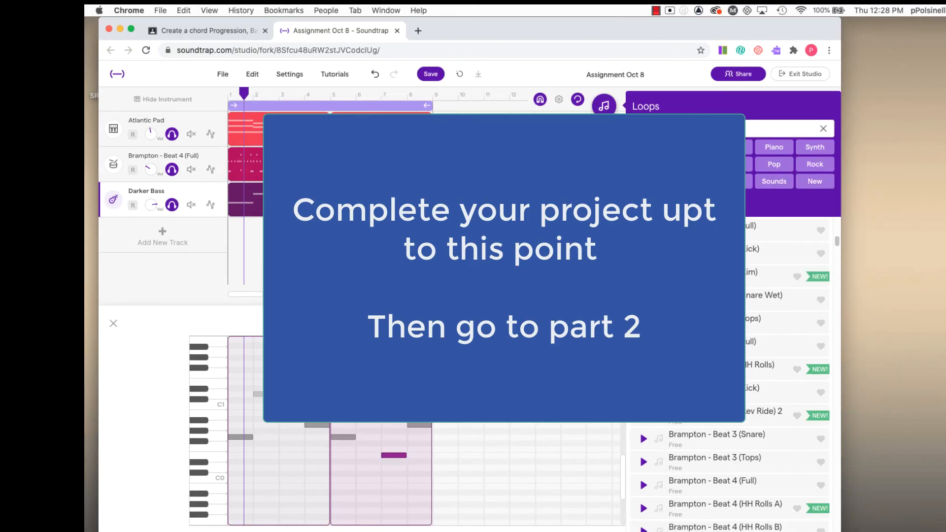
Save the Assignment Oct 8 project
left_click(424, 76)
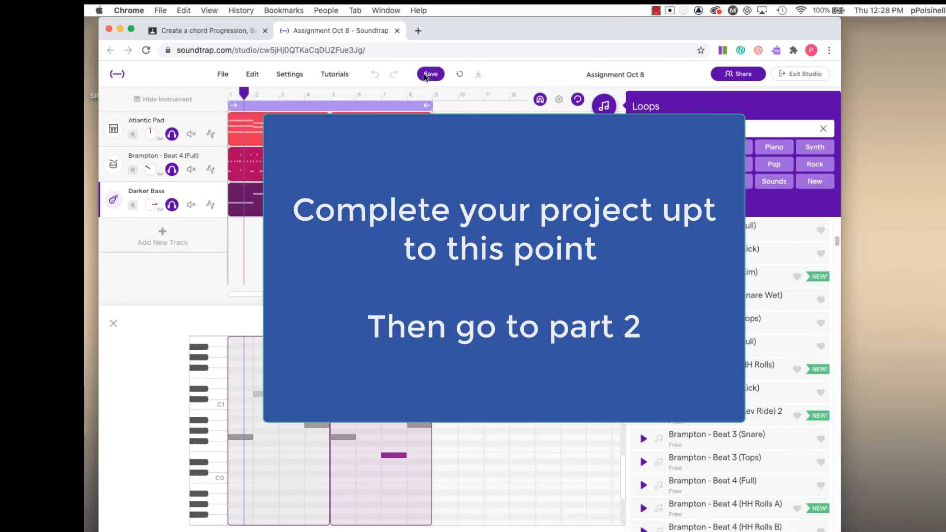
left_click(424, 73)
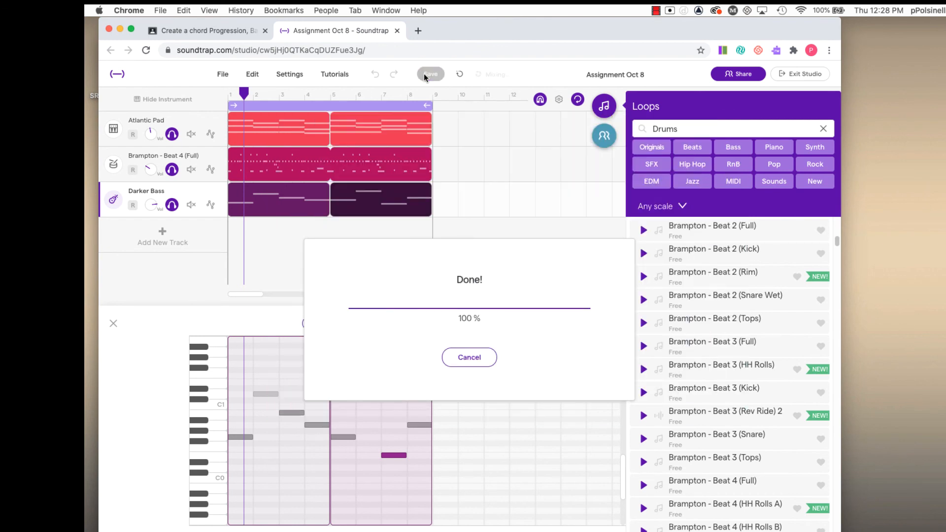